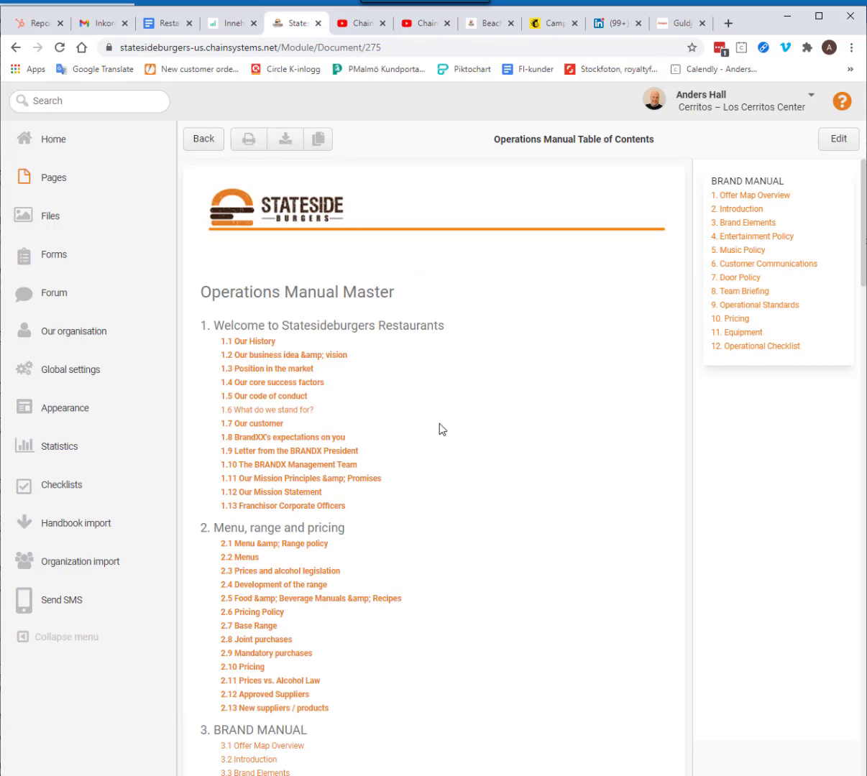
# Step: Look through the chapters and page links of the Operations Manual table of contents
pyautogui.scroll(-1, 456, 490)
pyautogui.scroll(-4, 455, 491)
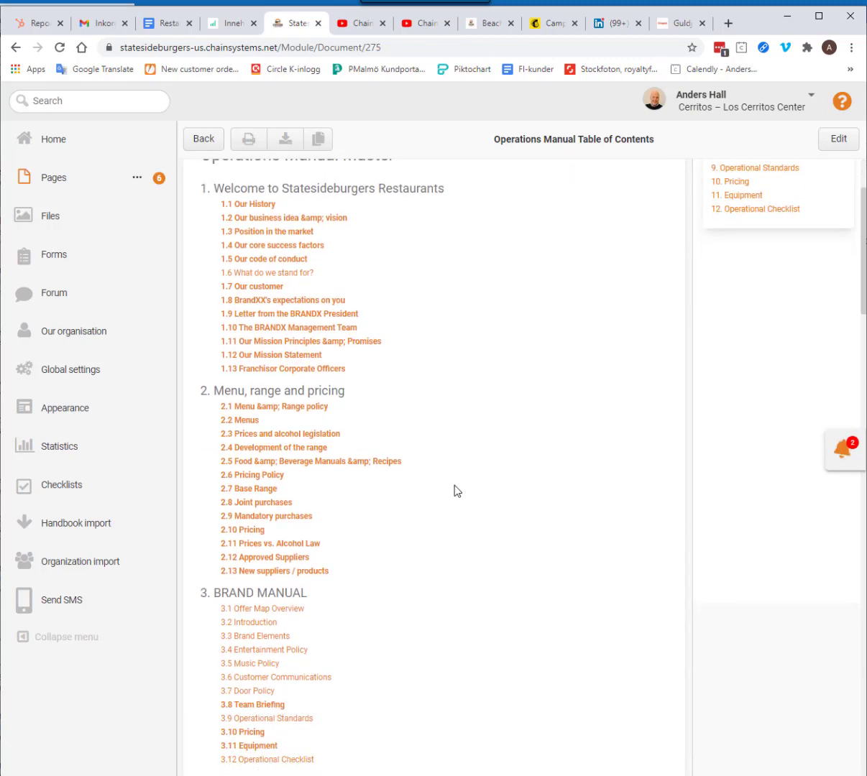
pyautogui.scroll(5, 454, 491)
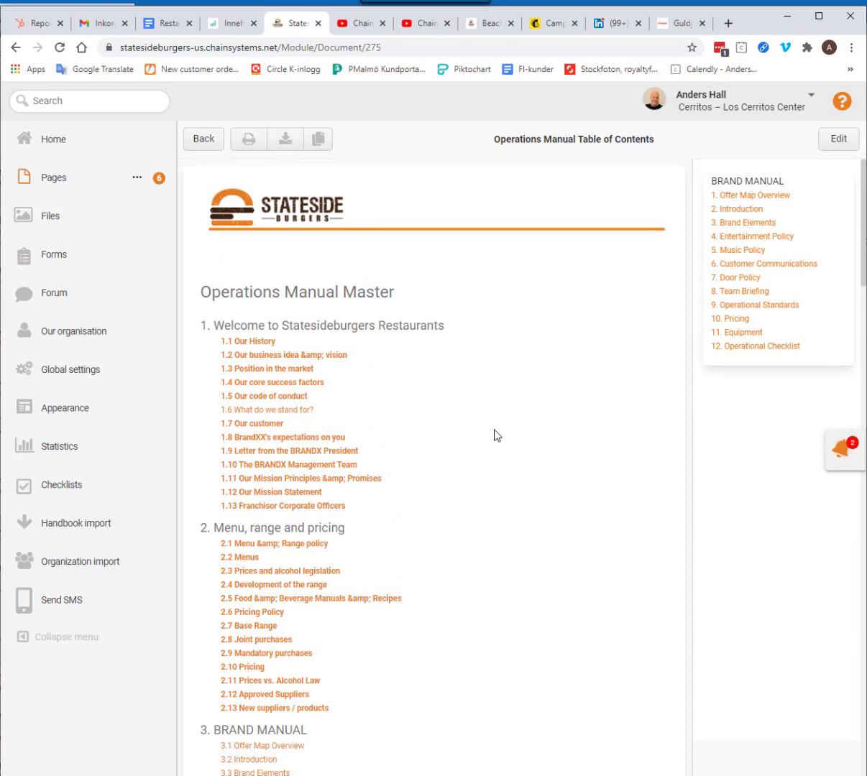
pyautogui.scroll(-2, 495, 434)
pyautogui.scroll(2, 494, 435)
pyautogui.scroll(-3, 362, 524)
pyautogui.scroll(-4, 367, 527)
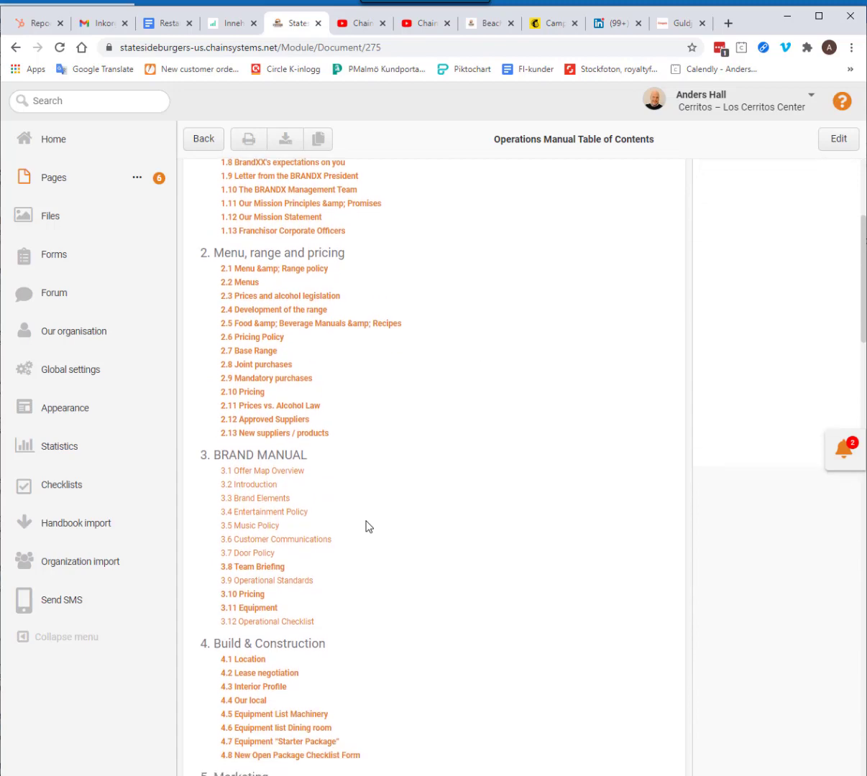
pyautogui.scroll(7, 380, 517)
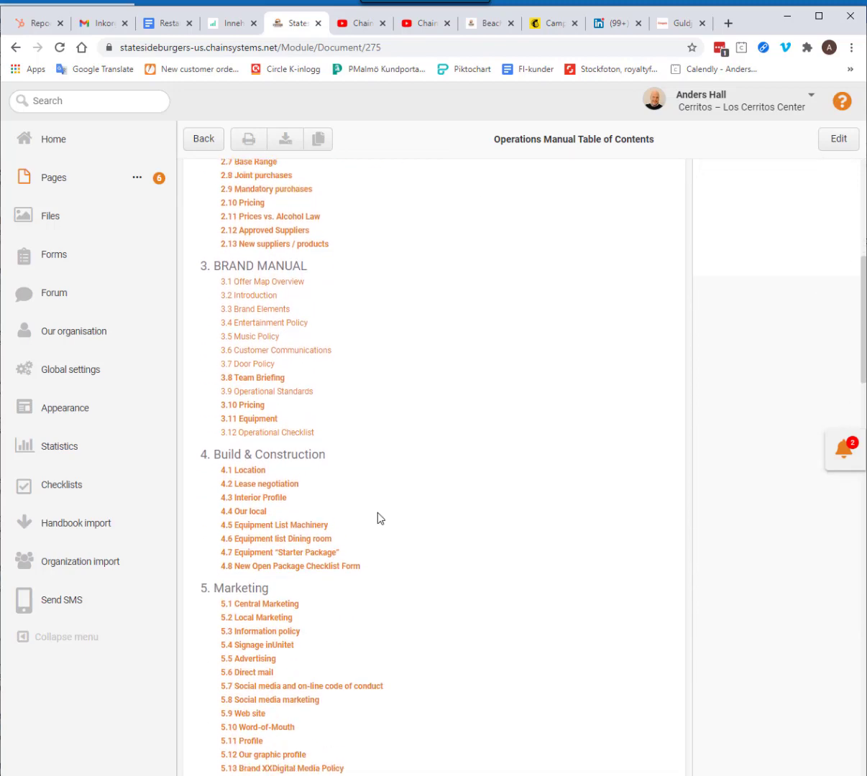
# Step: Open the Equipment List Machinery page for editing, examine the tags available for it, and leave without saving
pyautogui.click(32, 180)
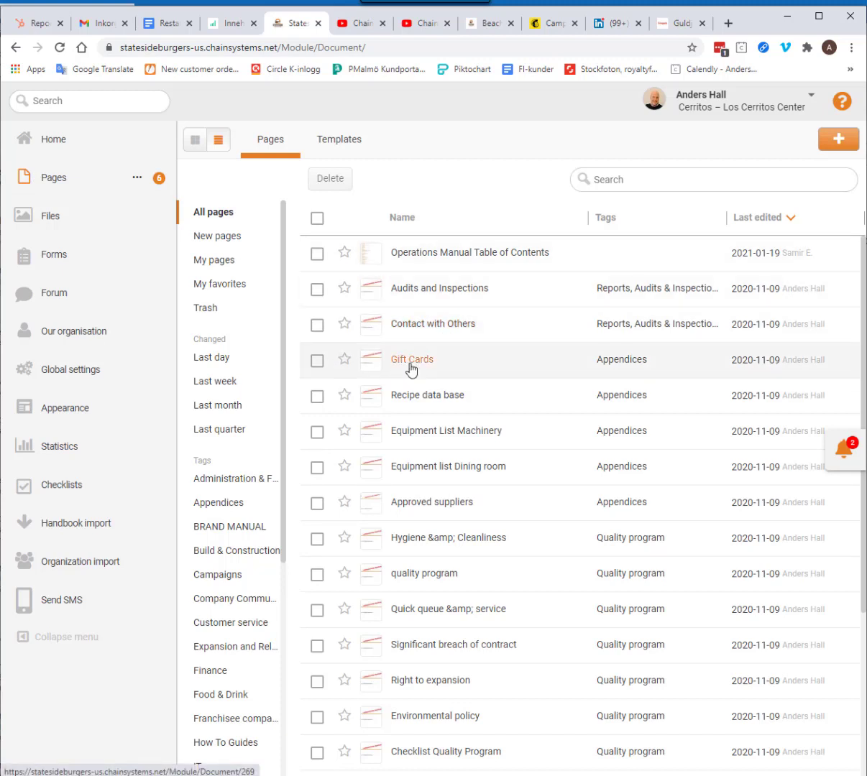
pyautogui.click(422, 435)
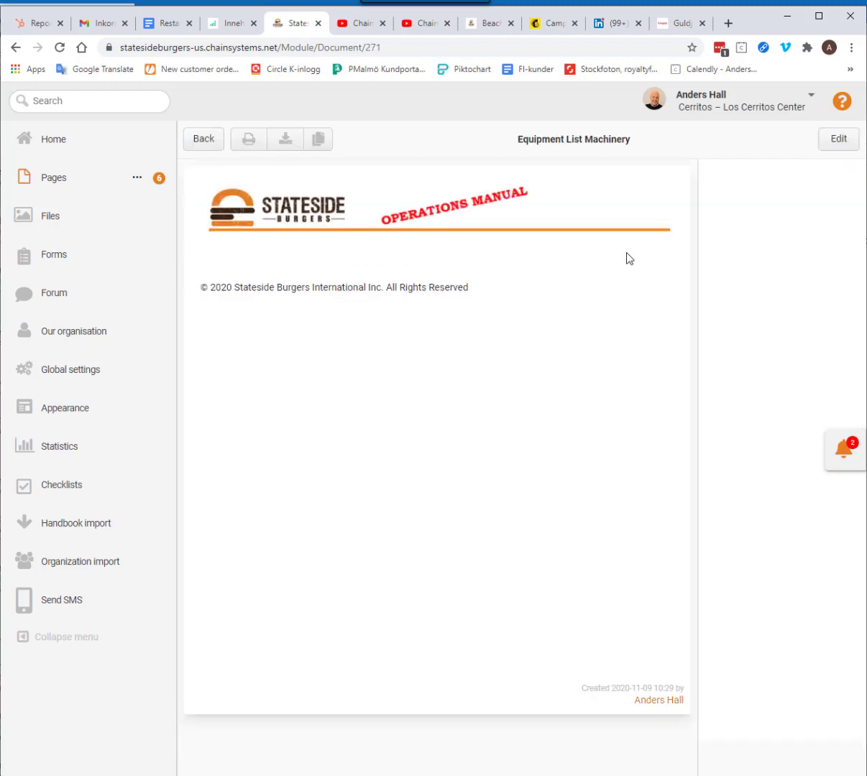
pyautogui.click(836, 149)
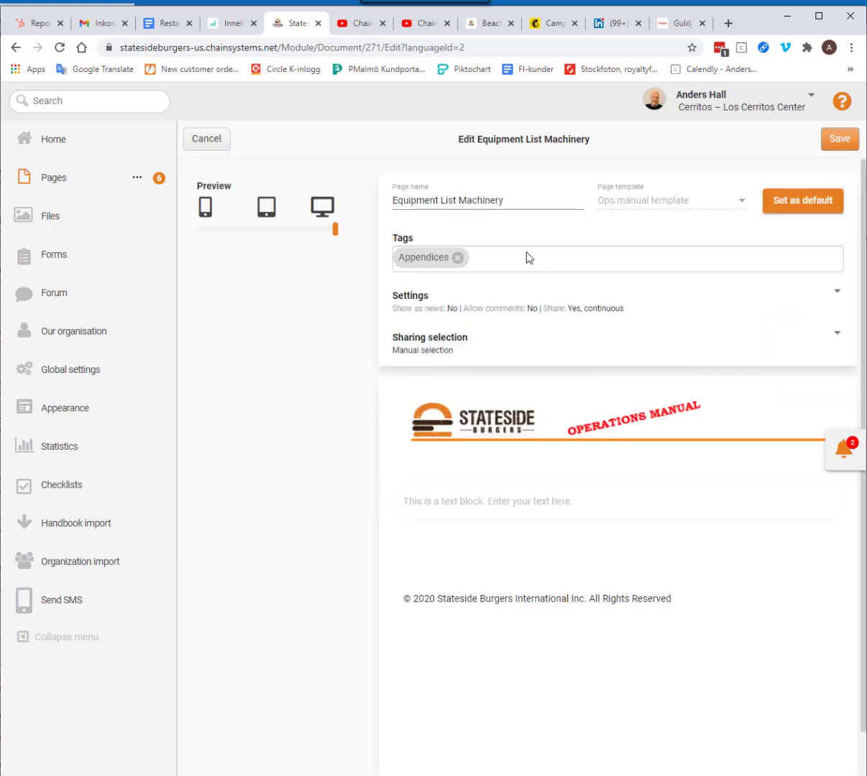
pyautogui.click(529, 258)
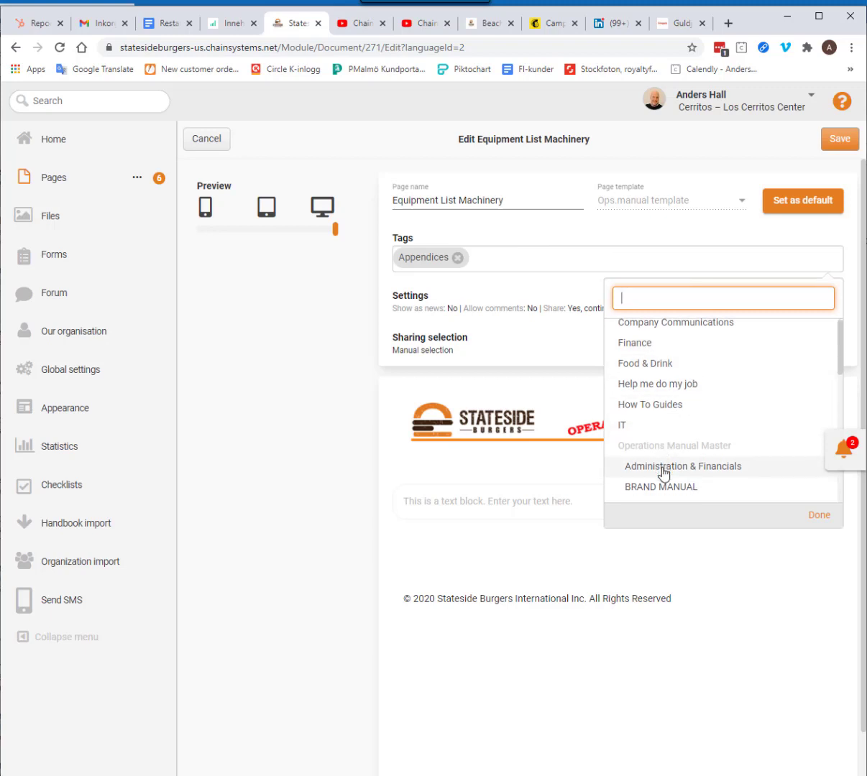
pyautogui.scroll(-1, 661, 478)
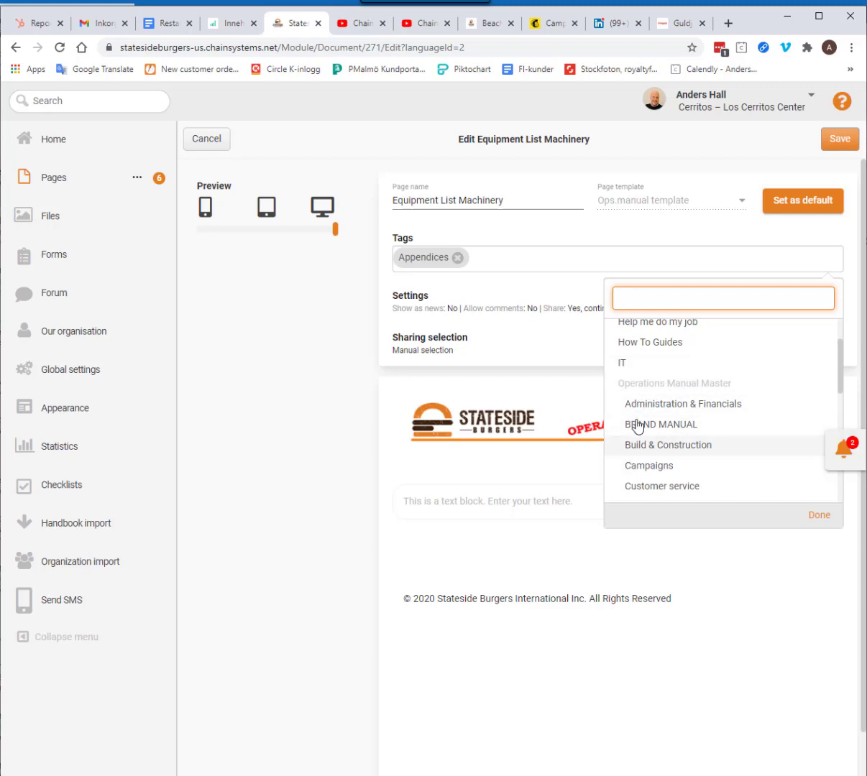
pyautogui.click(526, 232)
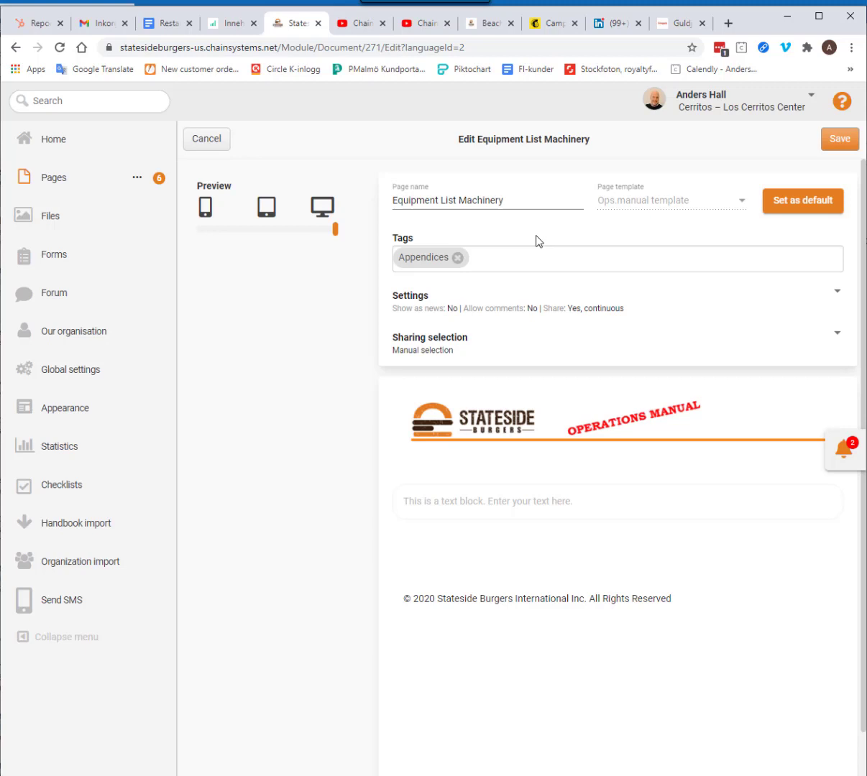
pyautogui.click(221, 146)
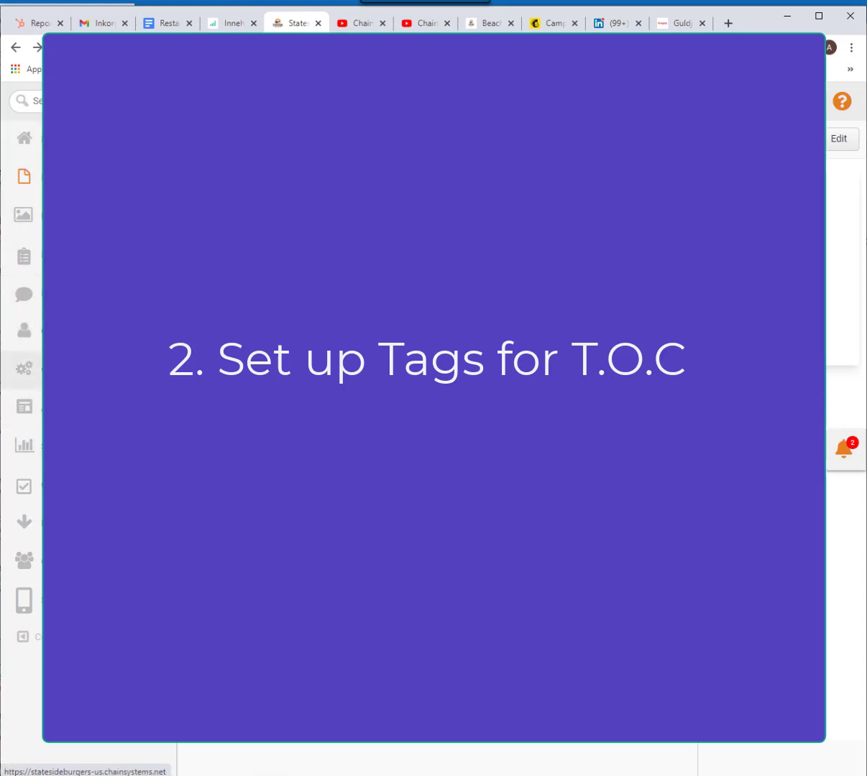
# Step: Start a new tag in the global settings and name it "Test parent tag"
pyautogui.click(79, 369)
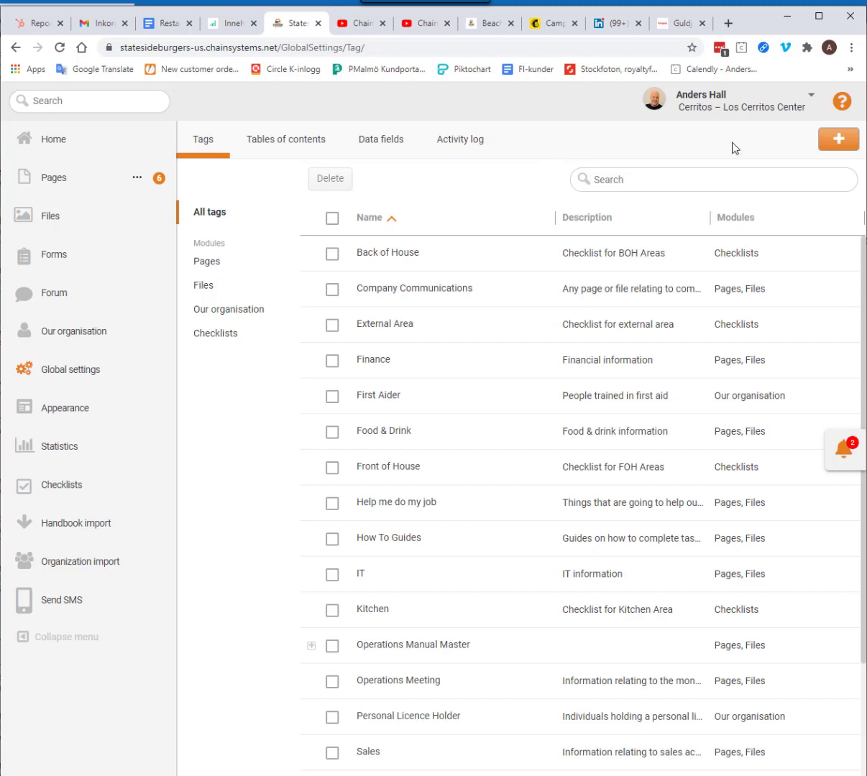
pyautogui.click(848, 147)
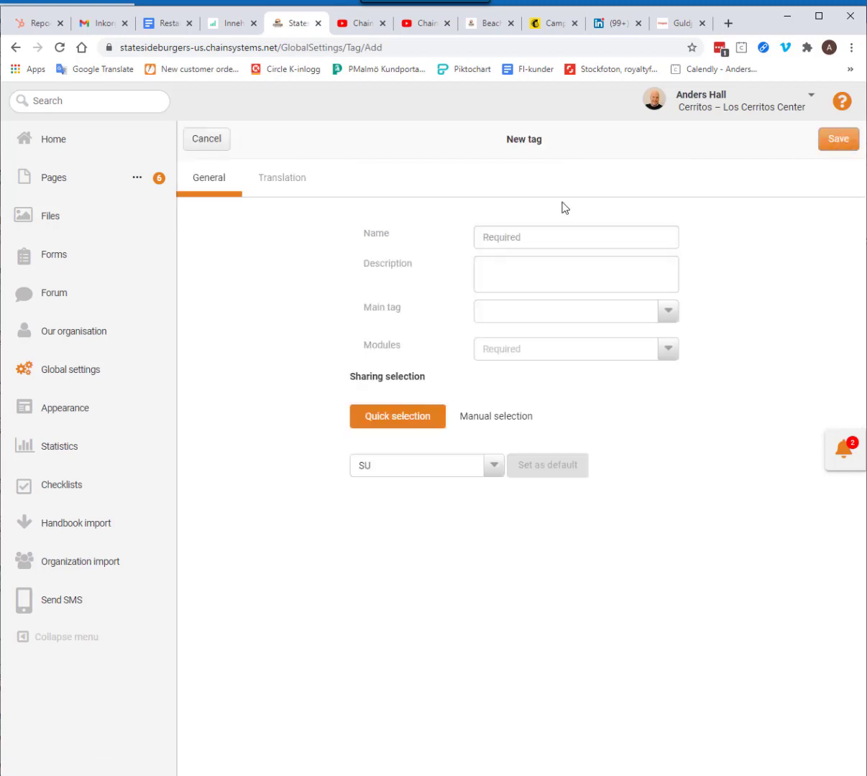
pyautogui.click(518, 245)
pyautogui.write('Te')
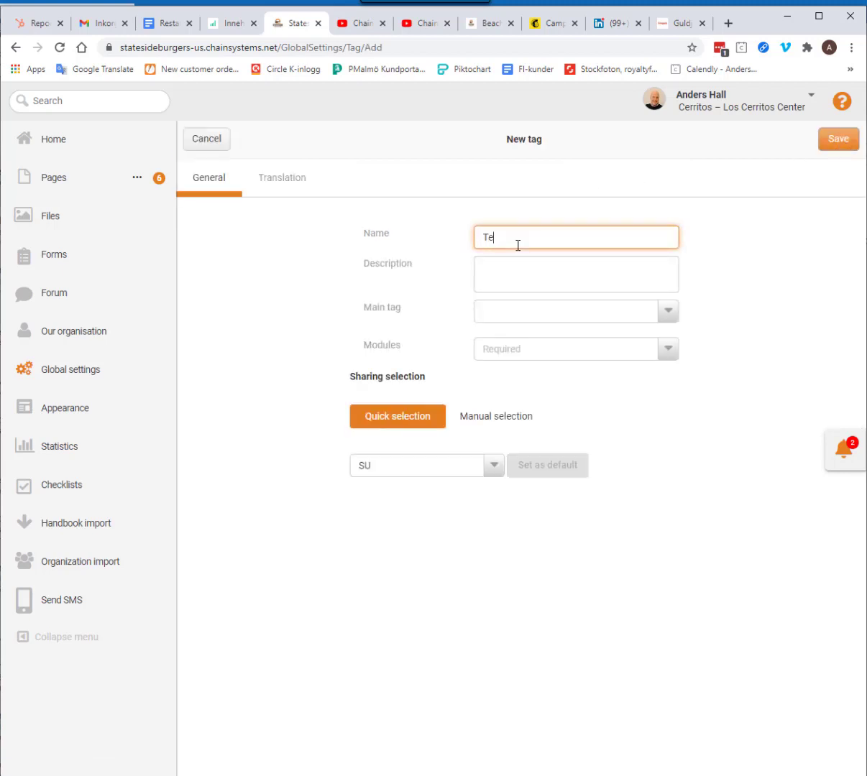
pyautogui.write('st parent tag')
# Step: Assign the parent tag to the Files and Pages modules and save it with manual sharing selection
pyautogui.click(539, 355)
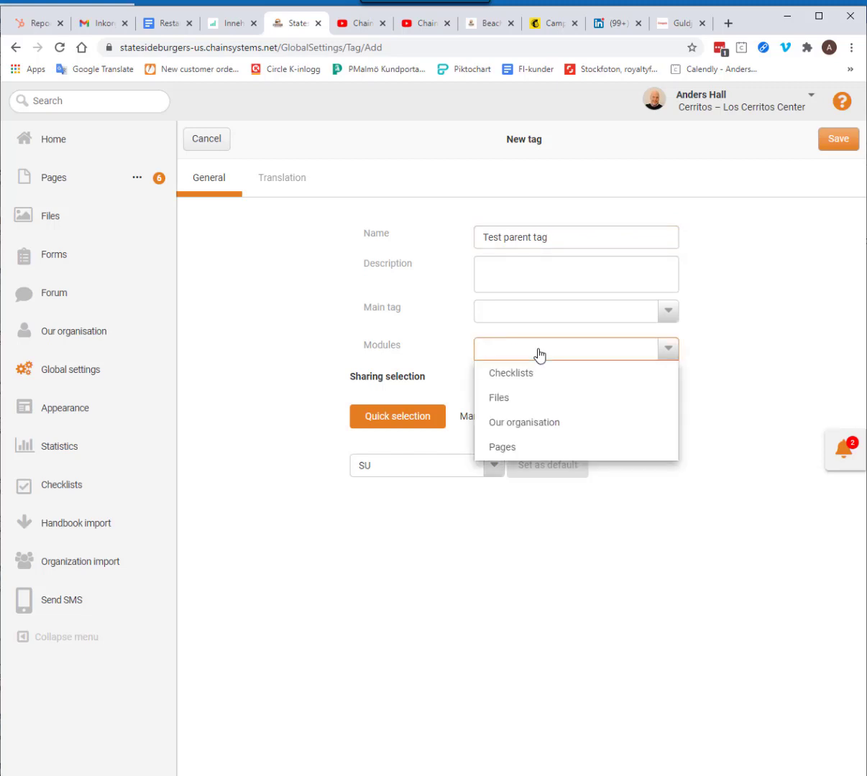
pyautogui.click(506, 401)
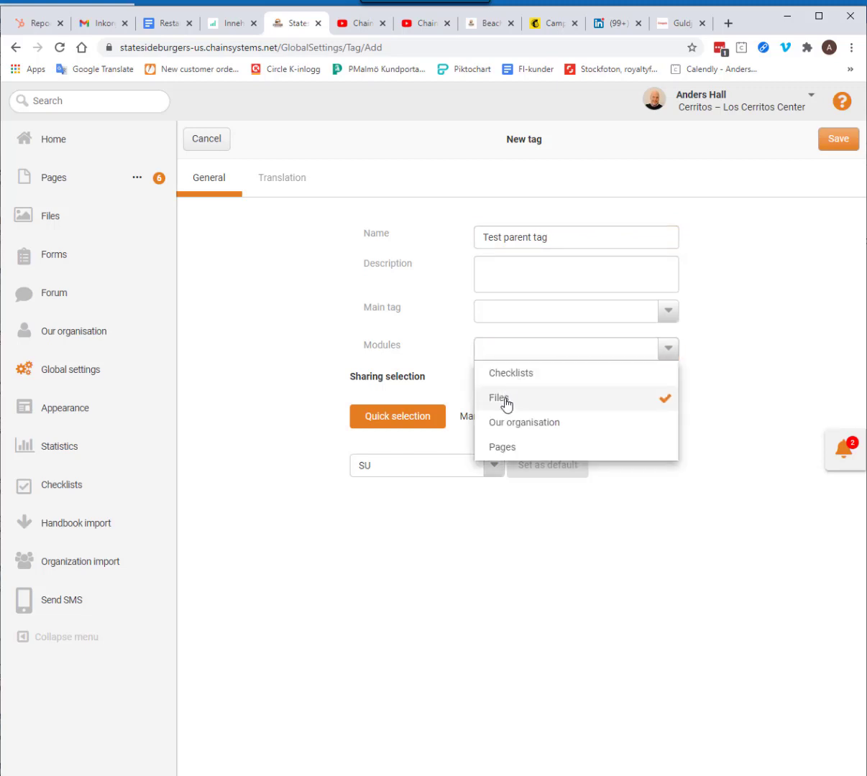
pyautogui.click(507, 449)
pyautogui.click(533, 509)
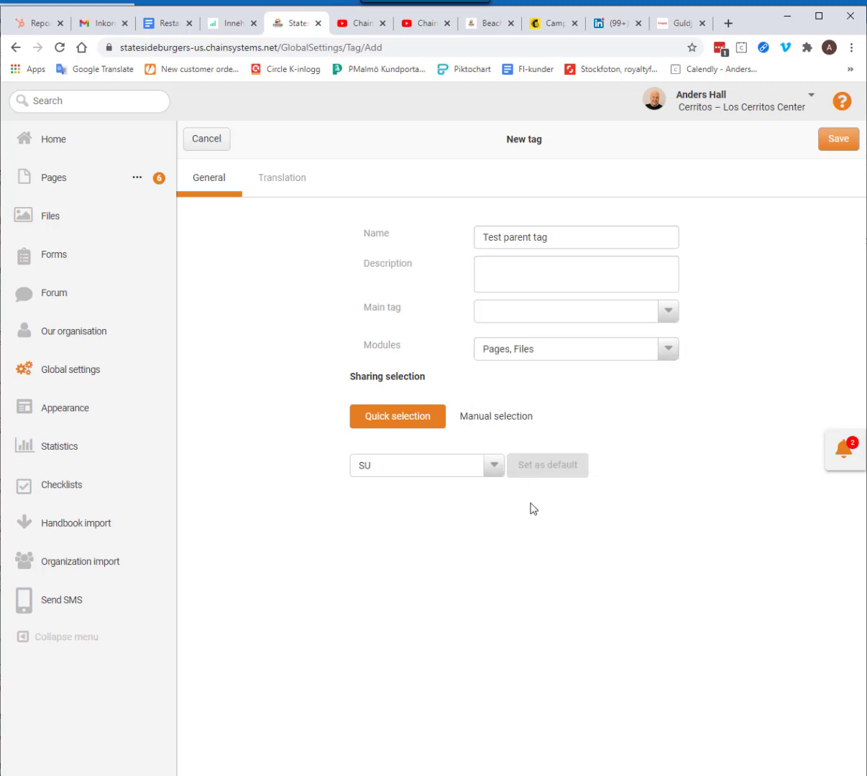
pyautogui.click(492, 418)
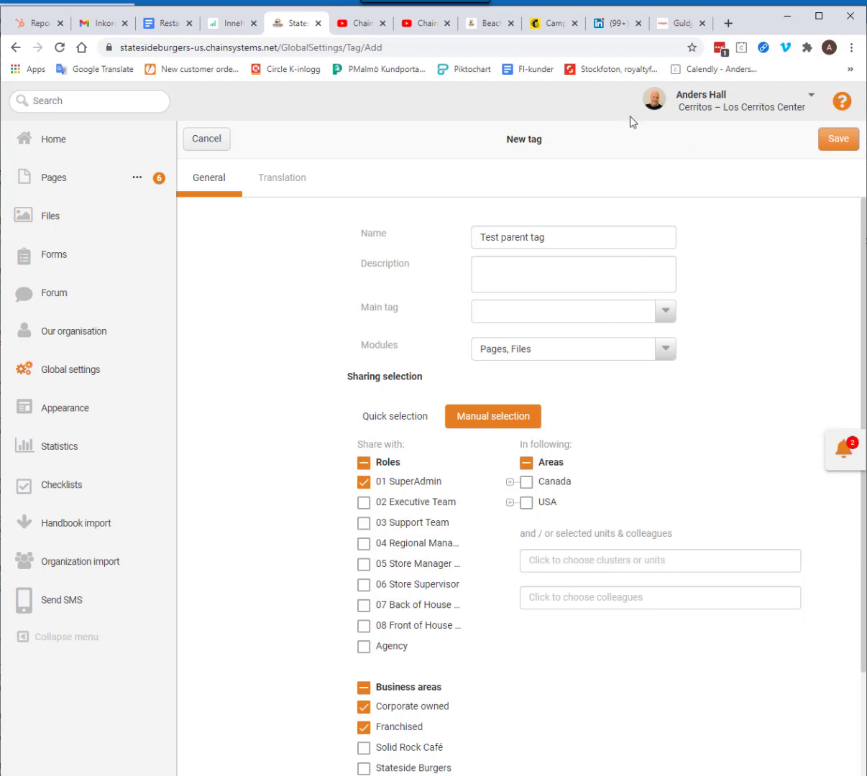
pyautogui.click(838, 140)
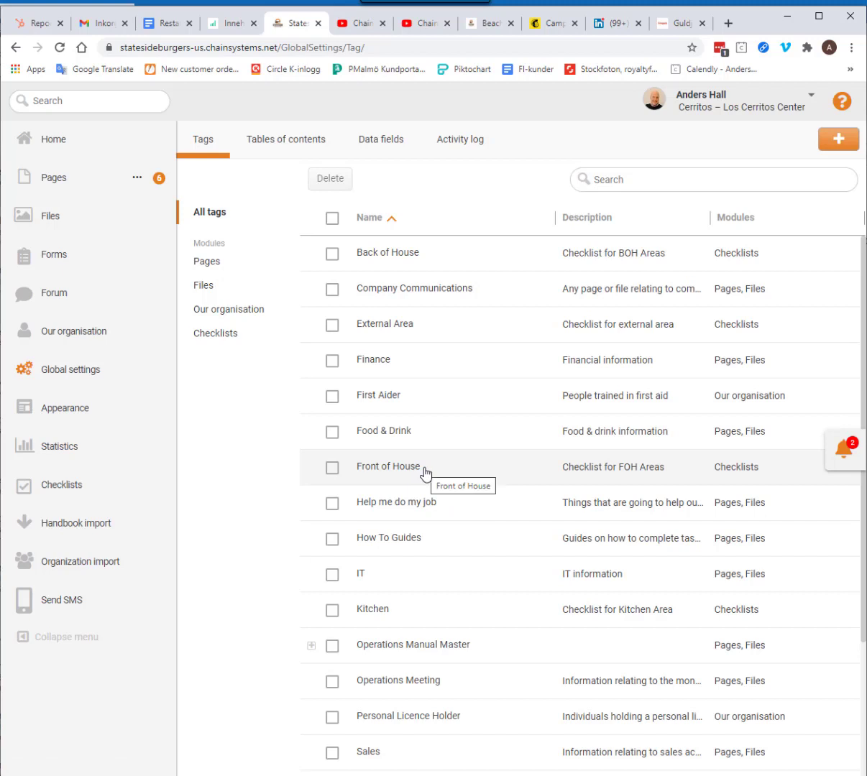
# Step: Start another tag named "Test tag Chapter 1" with "Test parent tag" as its main tag
pyautogui.click(838, 141)
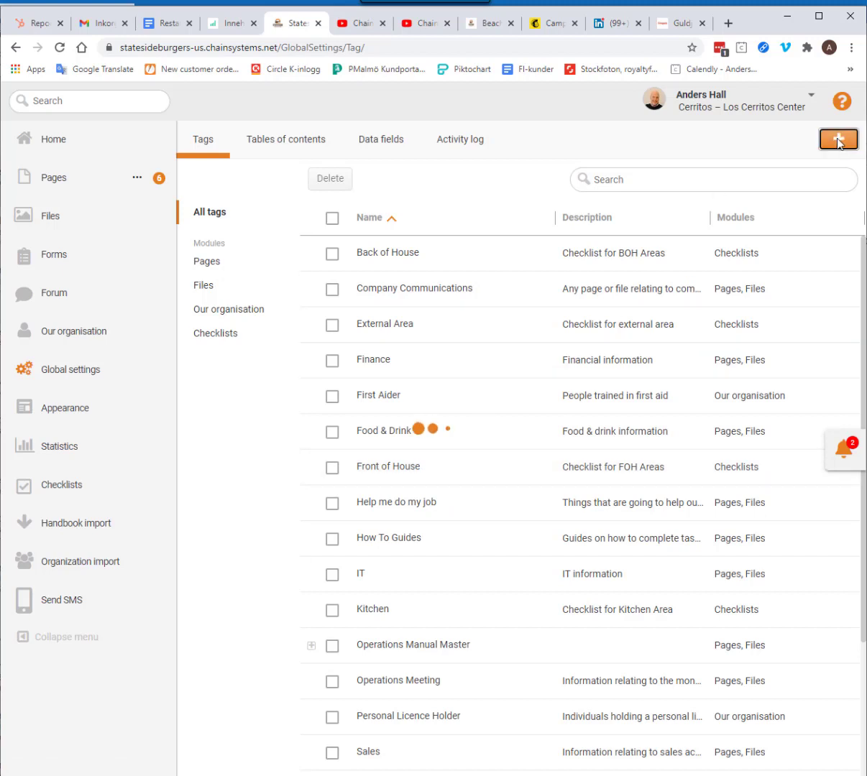
pyautogui.click(560, 235)
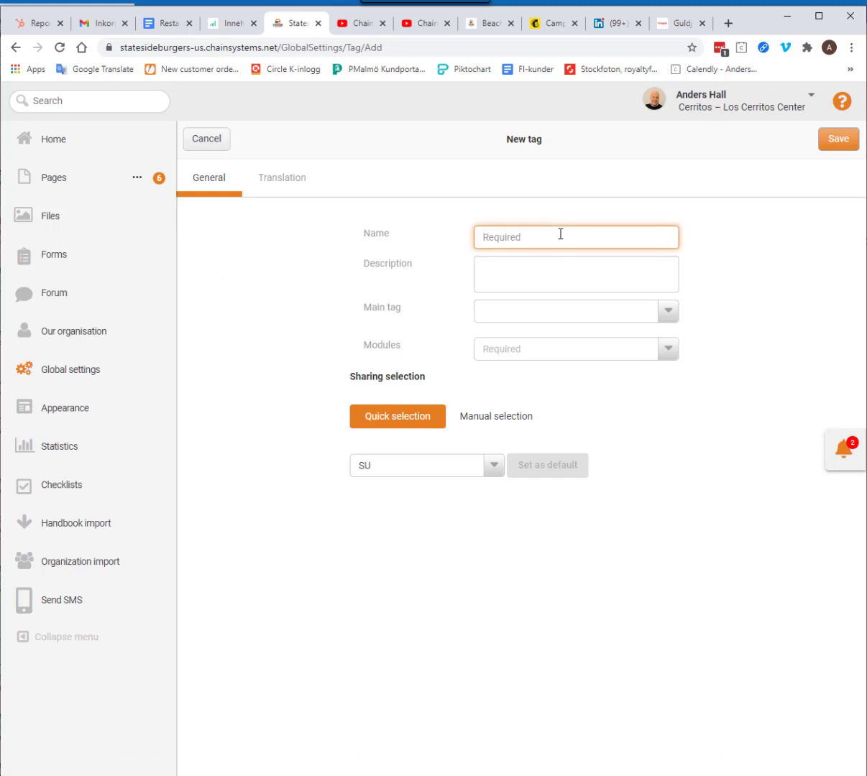
pyautogui.write('Test tag Chapter 1')
pyautogui.click(551, 314)
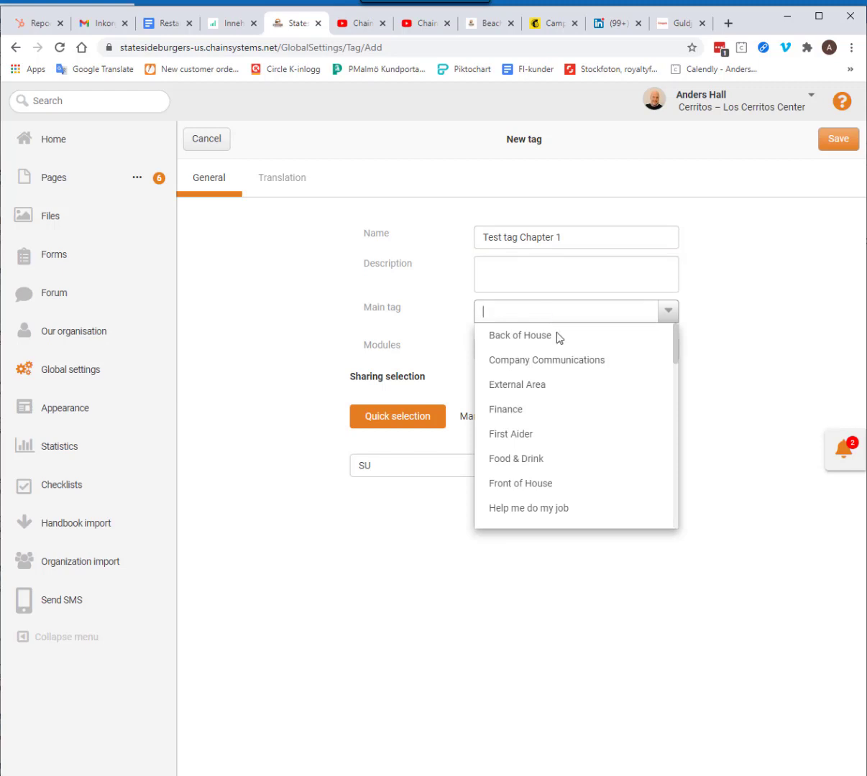
pyautogui.write('test')
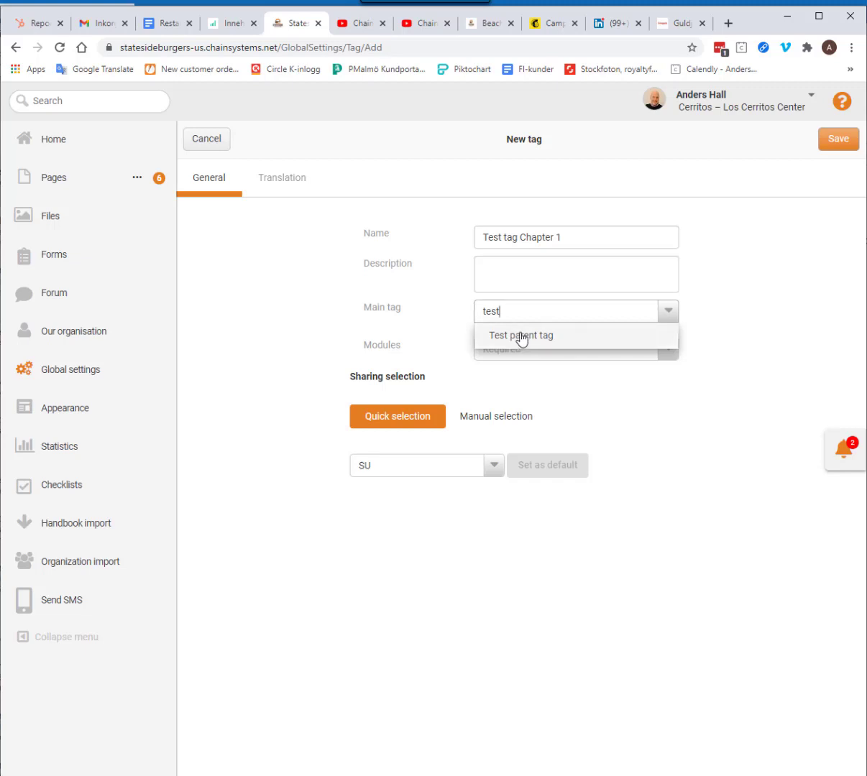
pyautogui.click(522, 336)
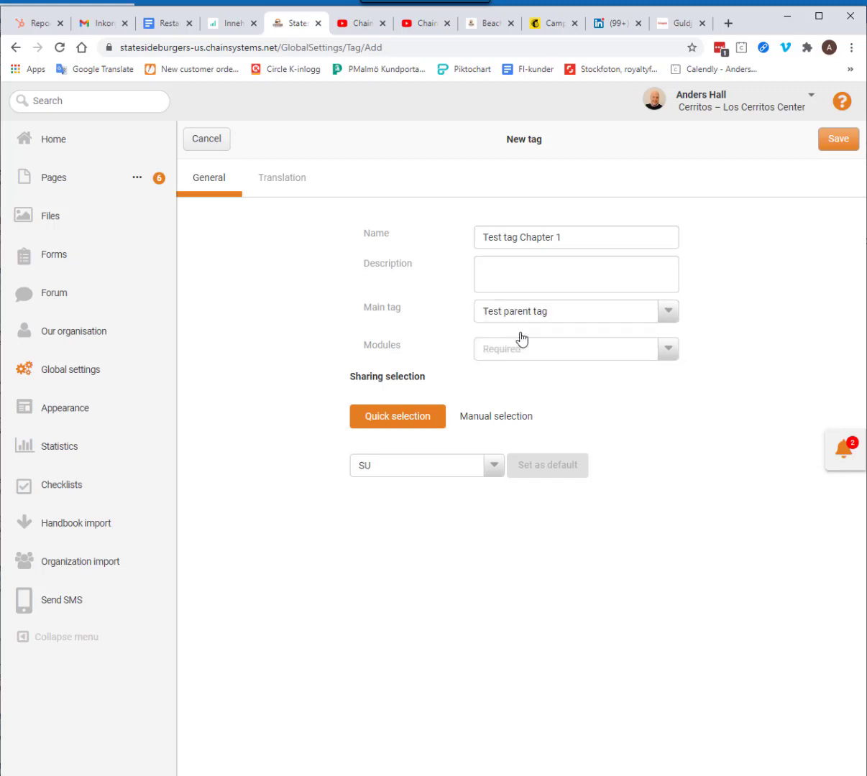
# Step: Assign the chapter tag to the Files and Pages modules and save it with manual sharing selection
pyautogui.click(518, 358)
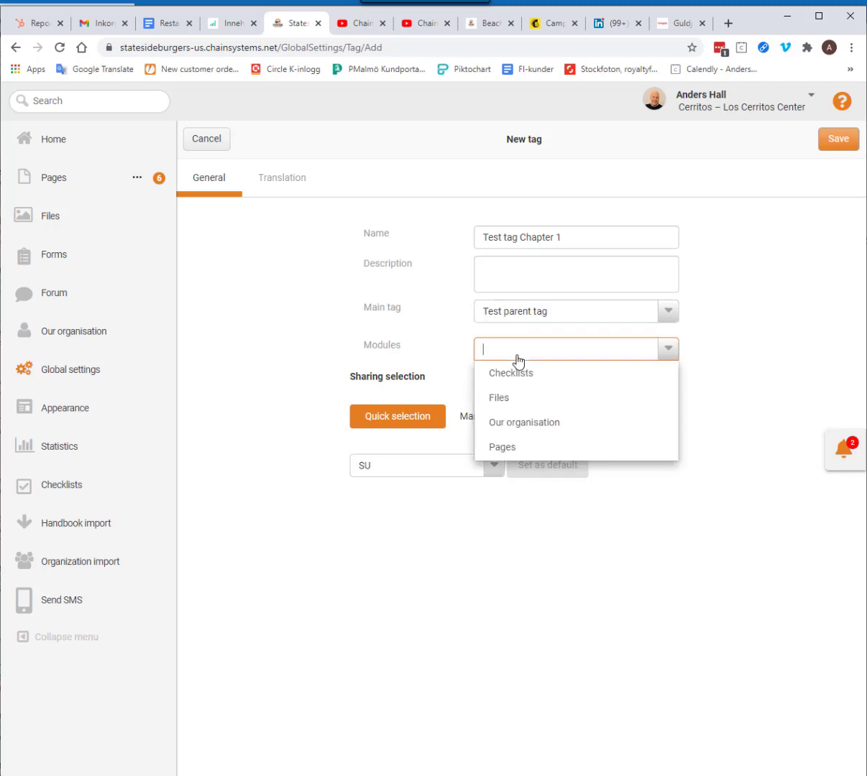
pyautogui.click(497, 400)
pyautogui.click(509, 444)
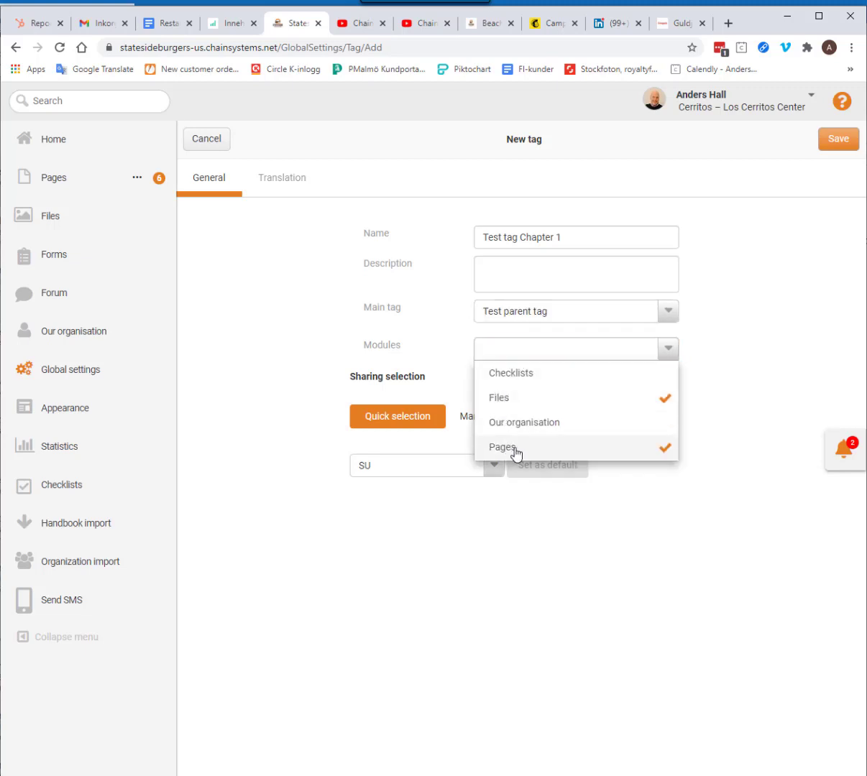
pyautogui.click(515, 475)
pyautogui.click(488, 418)
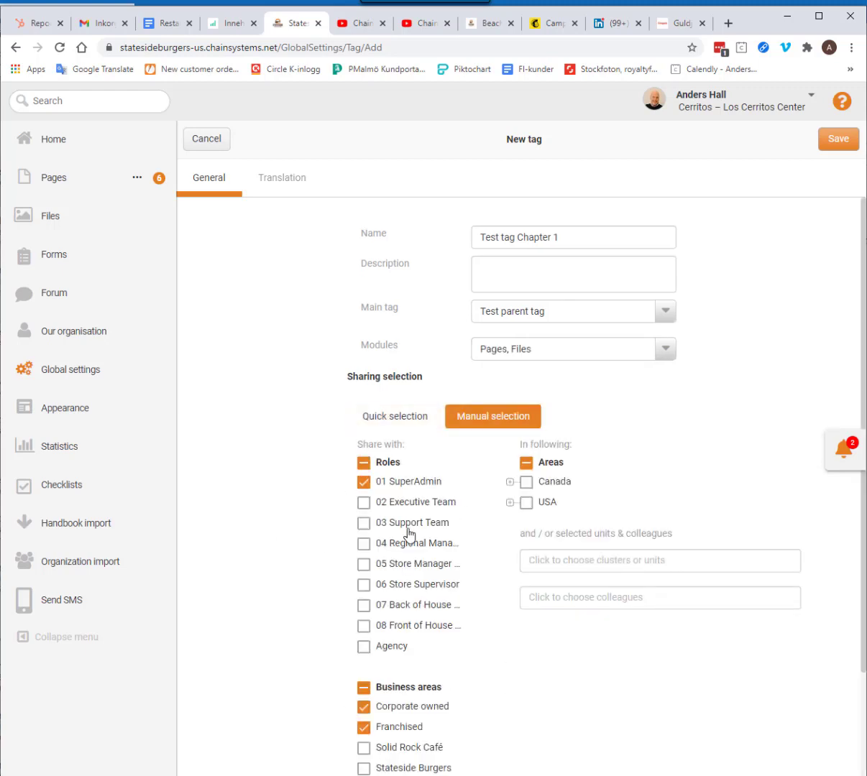
pyautogui.click(834, 141)
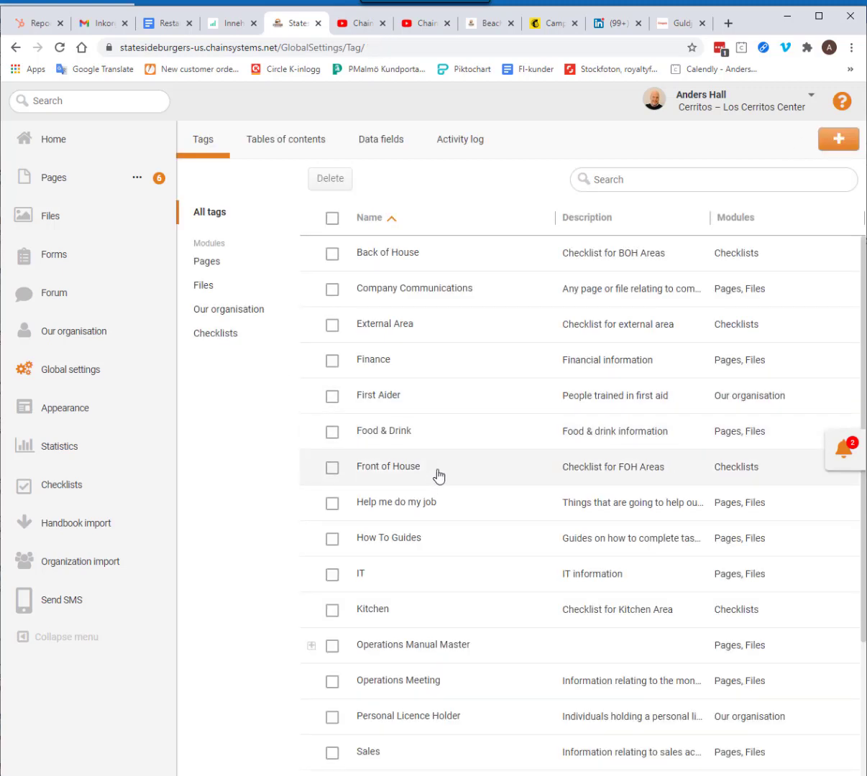
# Step: Examine the subtags under Test parent tag and Operations Manual Master in the tag list, then collapse Operations Manual Master
pyautogui.scroll(-3, 436, 476)
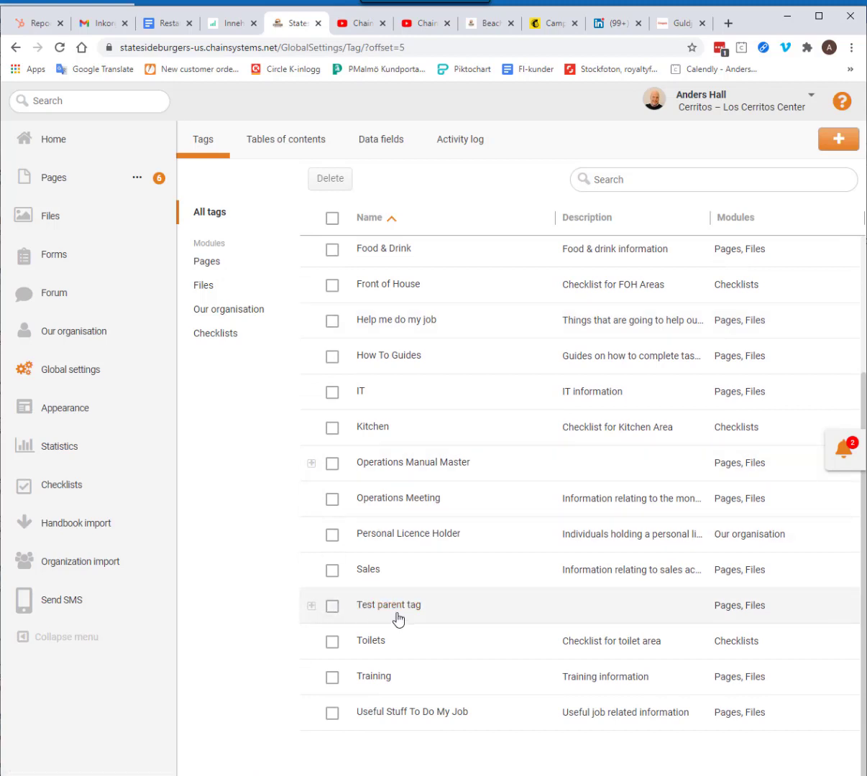
pyautogui.click(311, 607)
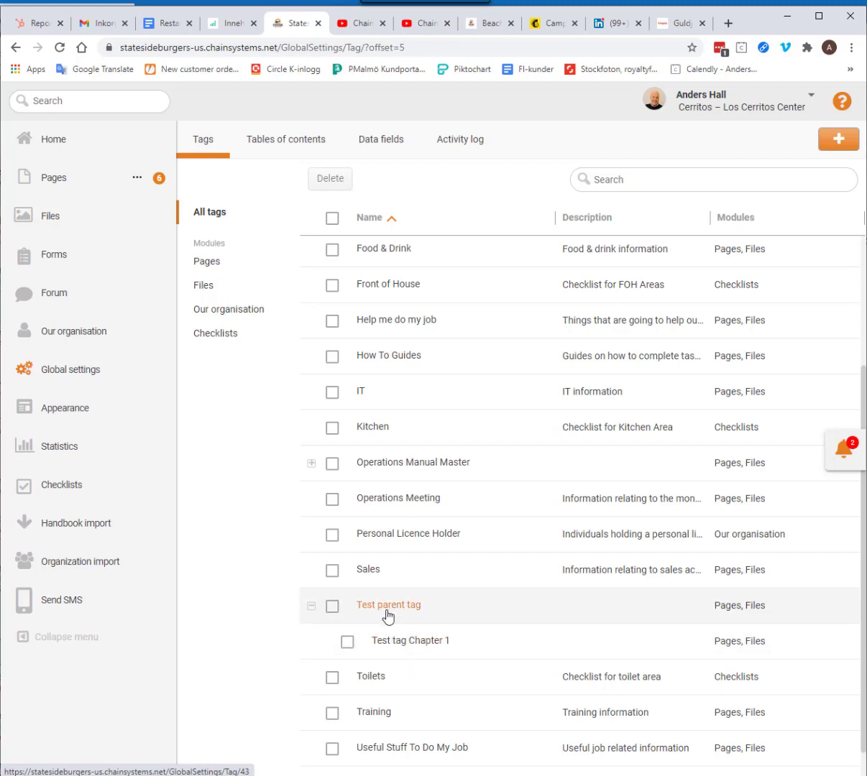
pyautogui.click(310, 466)
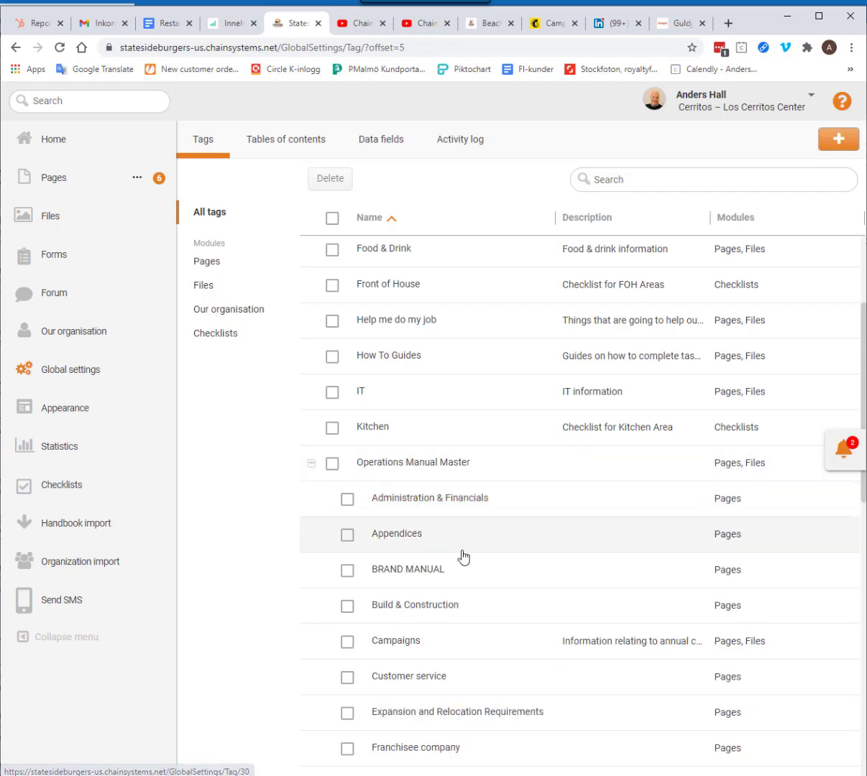
pyautogui.scroll(-3, 461, 557)
pyautogui.scroll(-5, 463, 557)
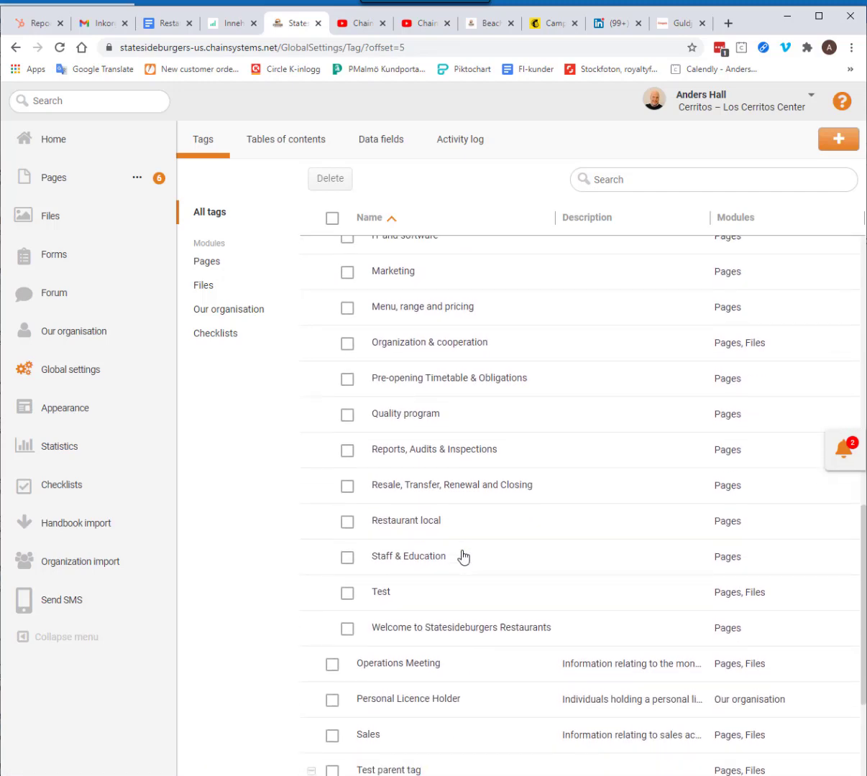
pyautogui.scroll(7, 463, 557)
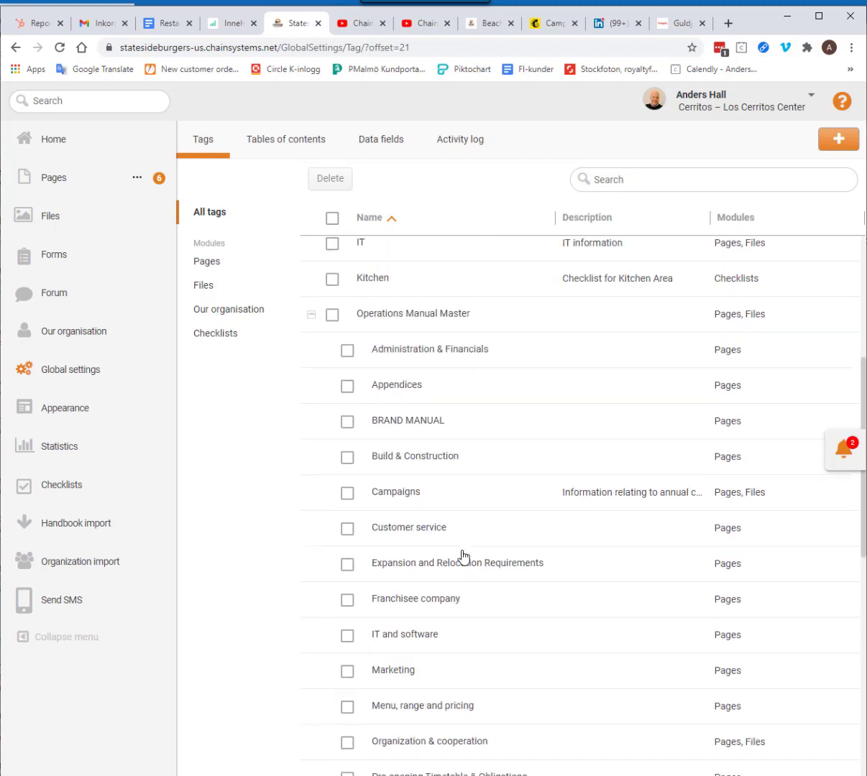
pyautogui.click(311, 395)
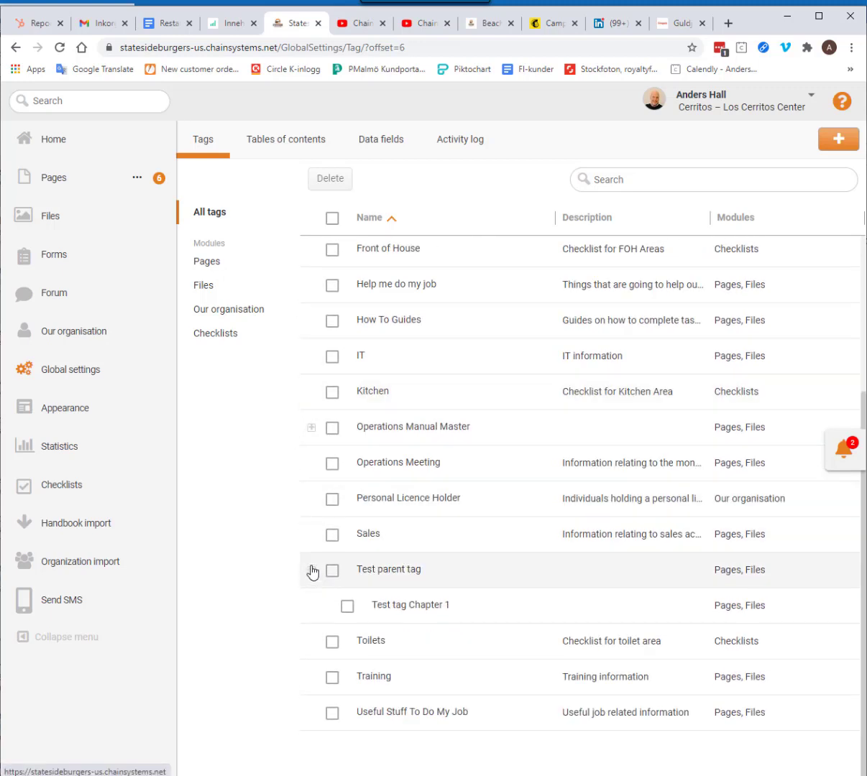
# Step: Start another tag named "Test tag Chapter 2" with "Test parent tag" as its main tag
pyautogui.click(838, 139)
pyautogui.click(584, 237)
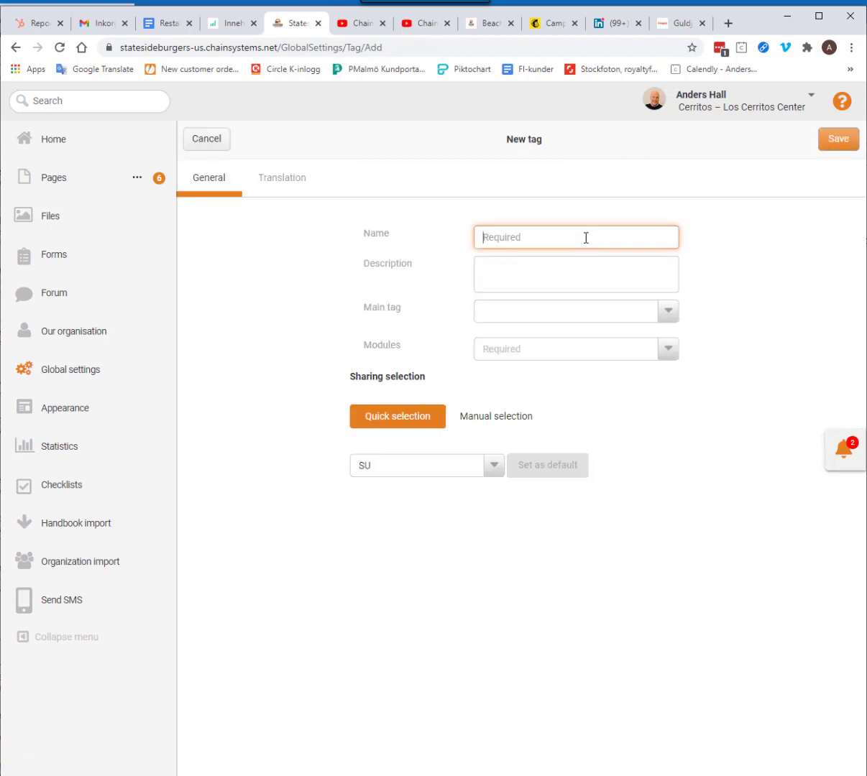
pyautogui.write('Test tag Chapter 2')
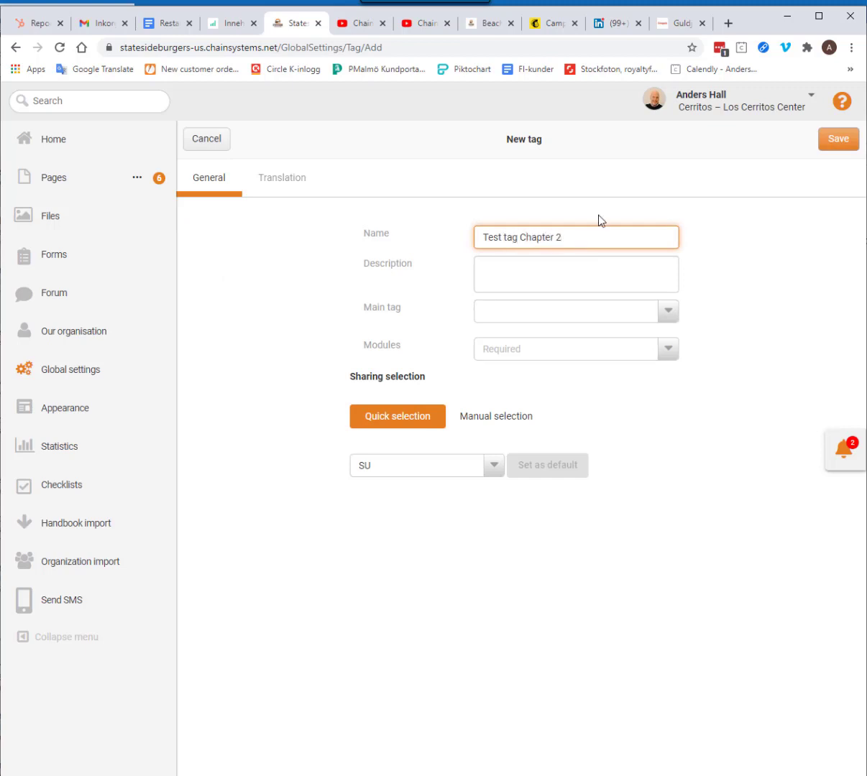
pyautogui.click(578, 316)
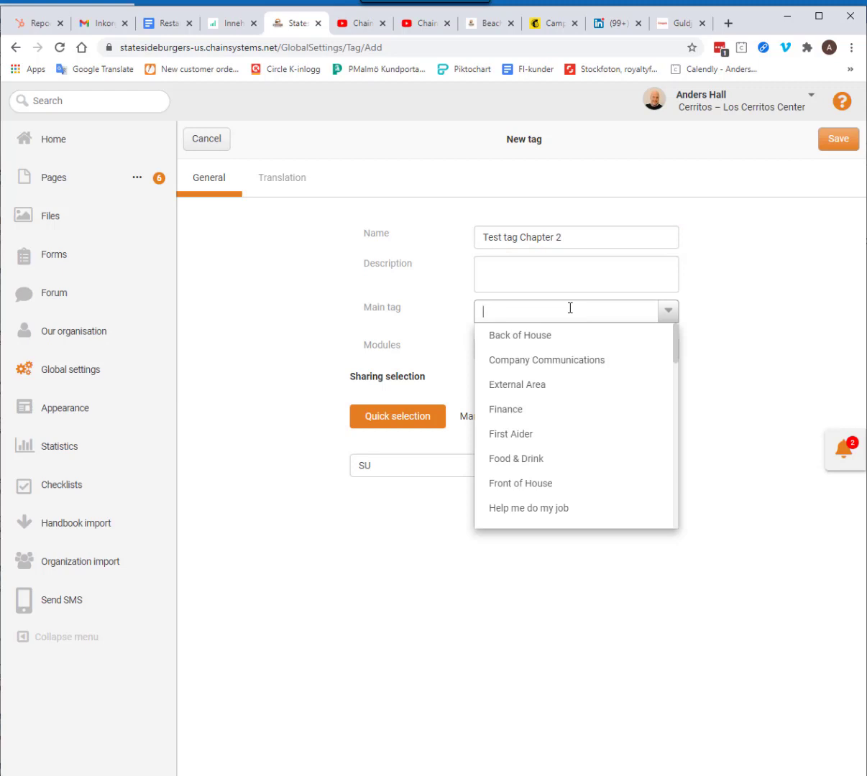
pyautogui.write('test')
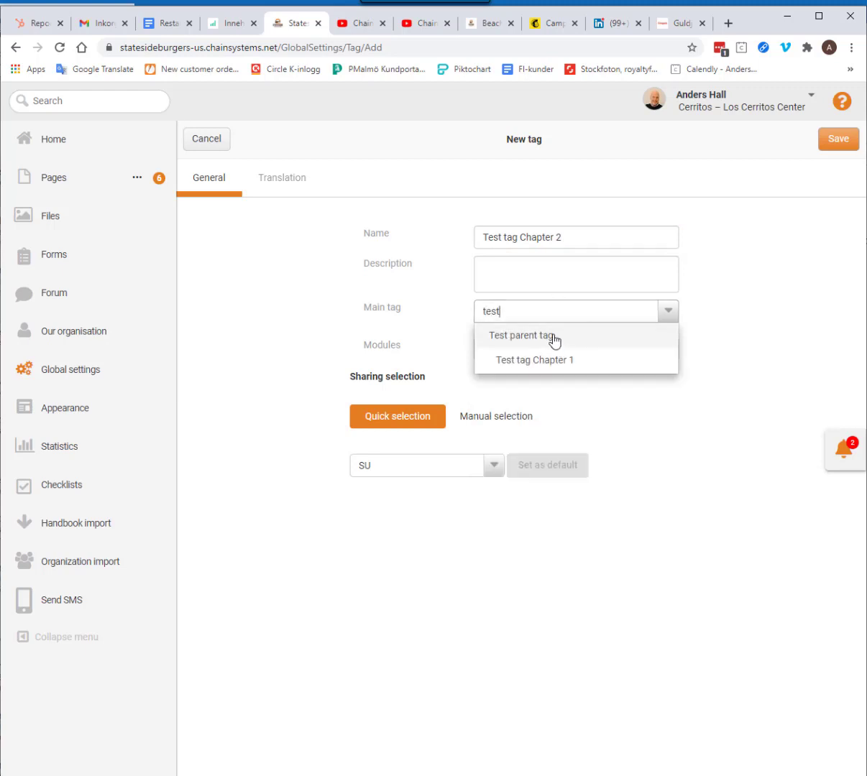
pyautogui.click(553, 339)
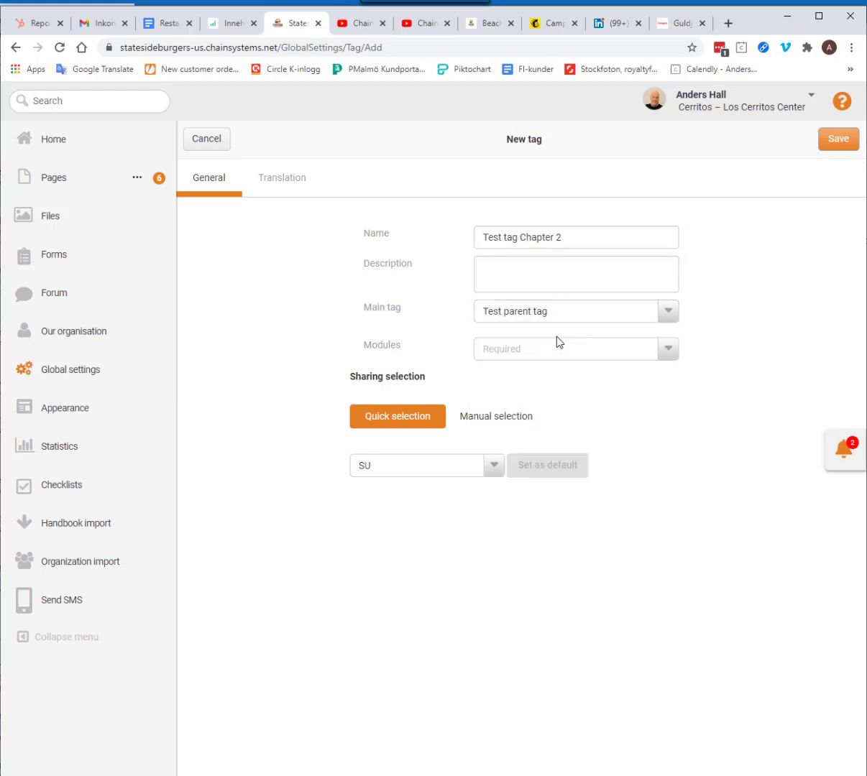
# Step: Assign the Chapter 2 tag to the Files and Pages modules and save it with manual sharing selection
pyautogui.click(559, 343)
pyautogui.click(523, 397)
pyautogui.click(510, 449)
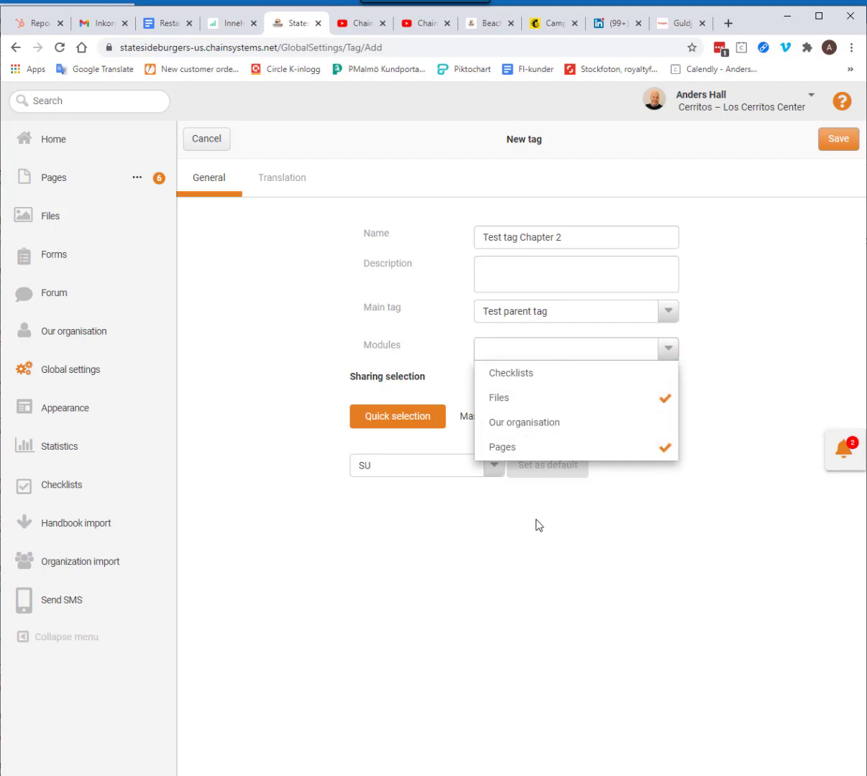
pyautogui.click(539, 526)
pyautogui.click(493, 417)
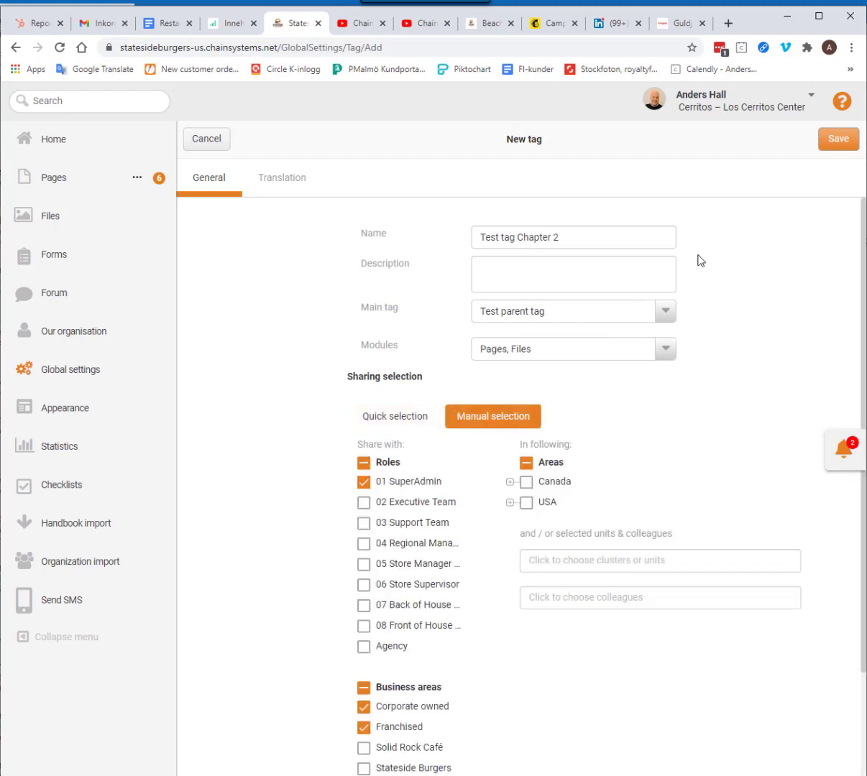
pyautogui.click(835, 152)
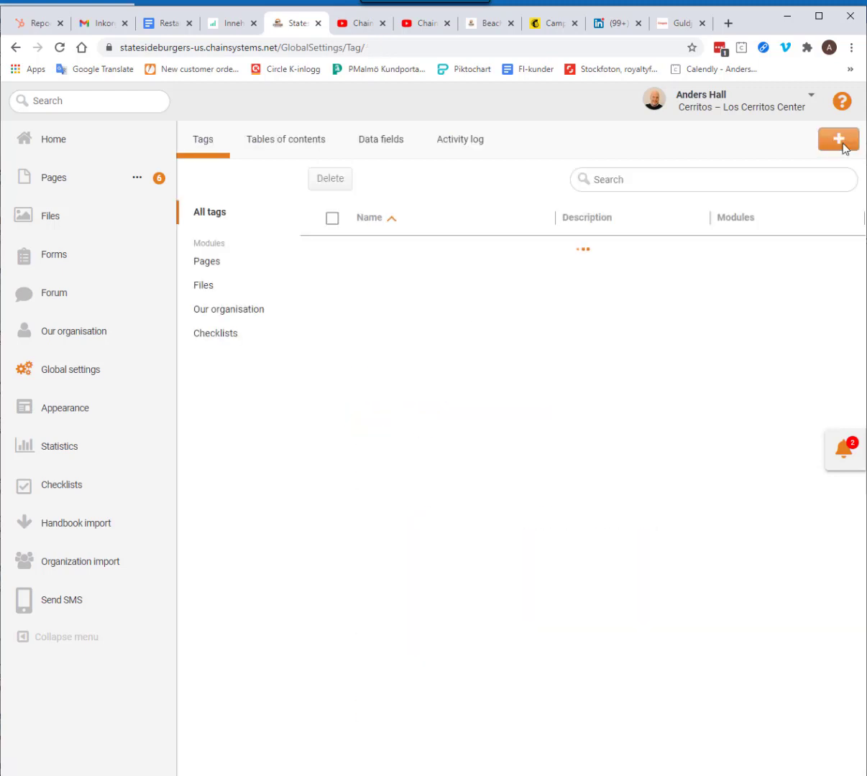
# Step: Examine the chapter subtags under Test parent tag in the tag list, then collapse the group
pyautogui.scroll(-3, 520, 412)
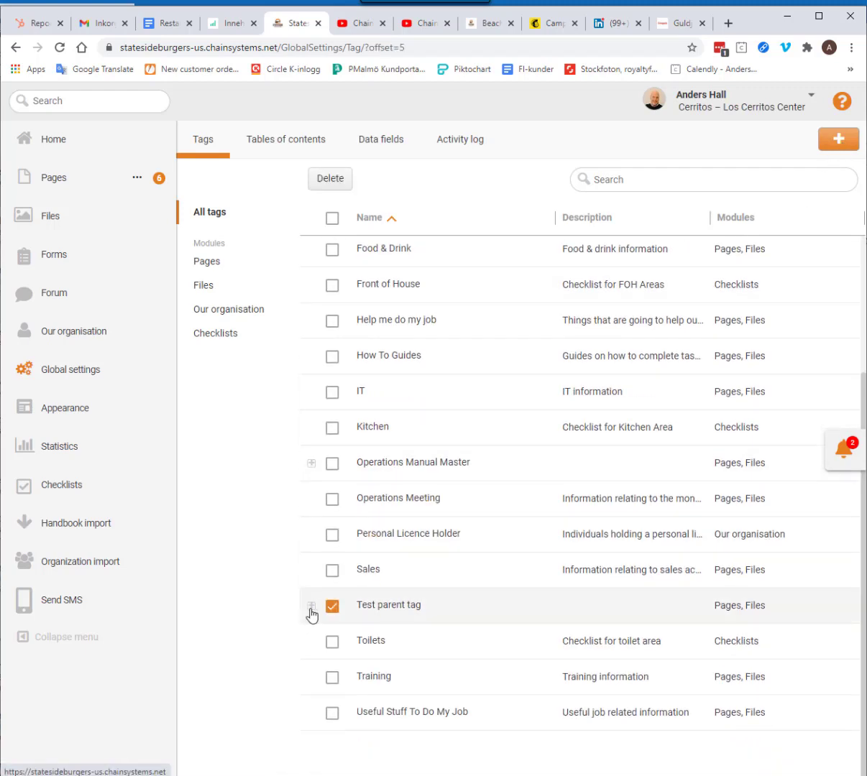
pyautogui.click(310, 607)
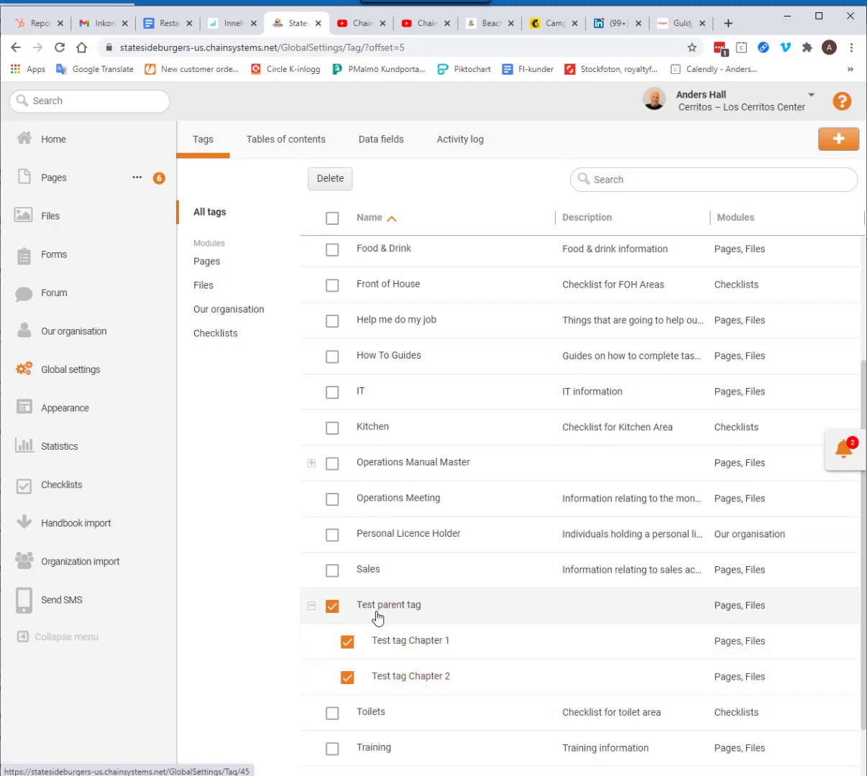
pyautogui.click(310, 607)
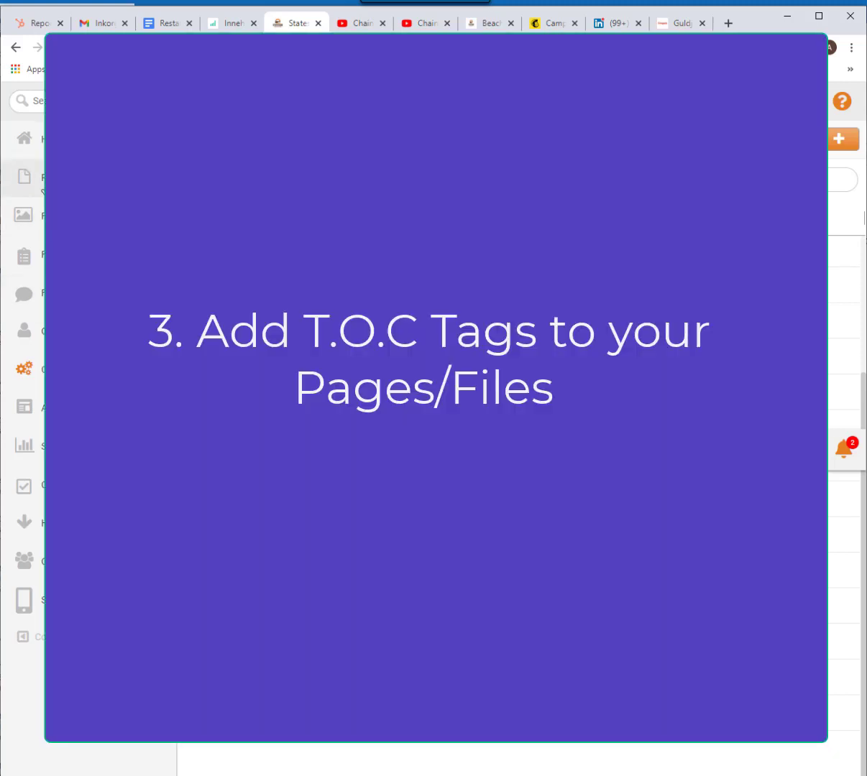
# Step: Add the "Test tag Chapter 1" tag to the existing quality program page and save the page with its current settings
pyautogui.click(44, 184)
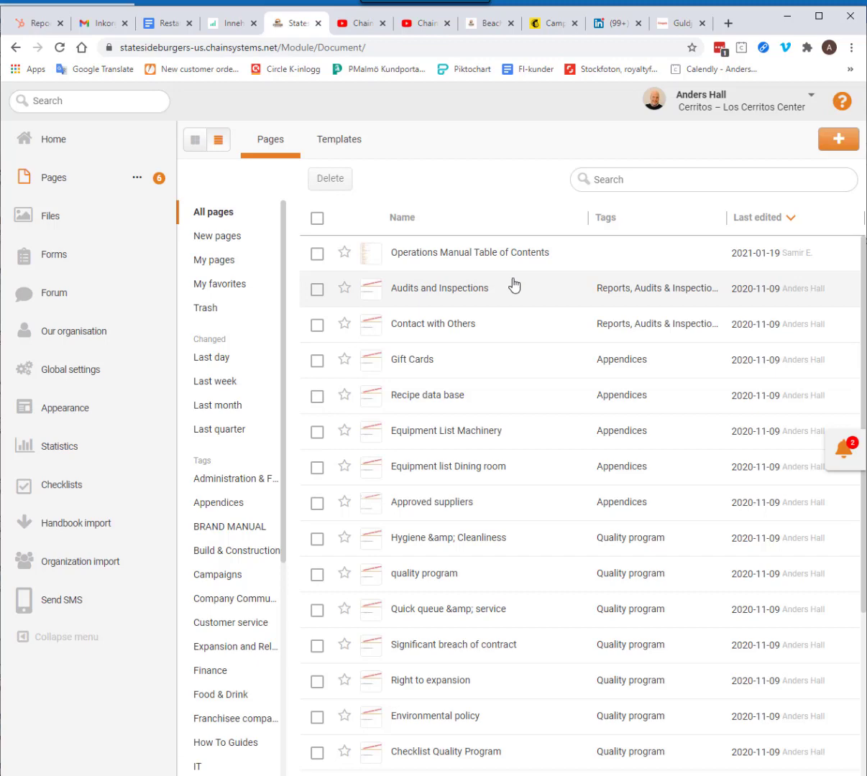
pyautogui.click(425, 577)
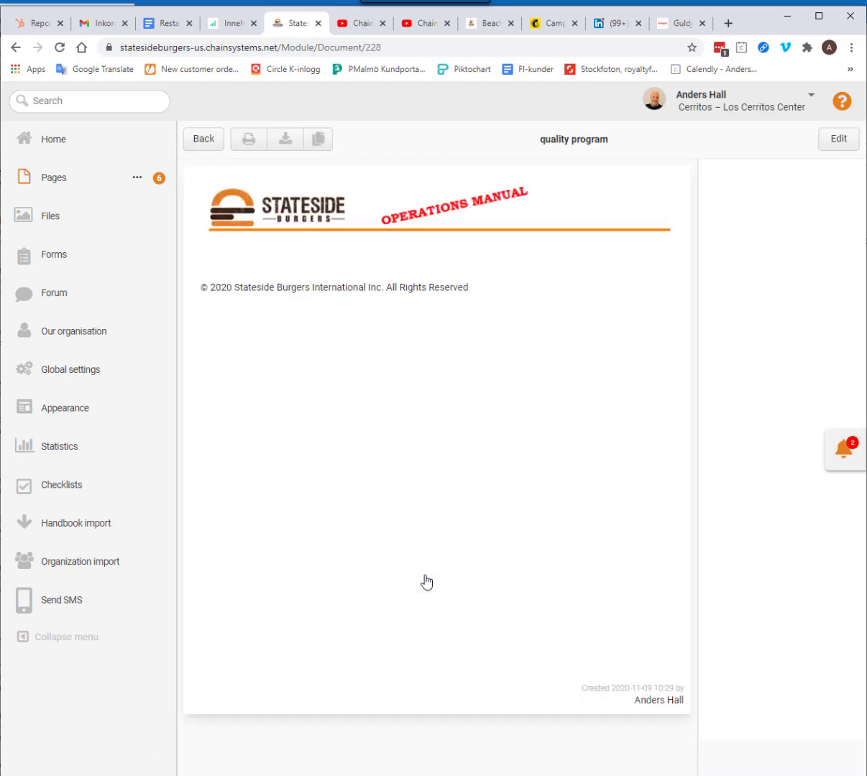
pyautogui.click(836, 147)
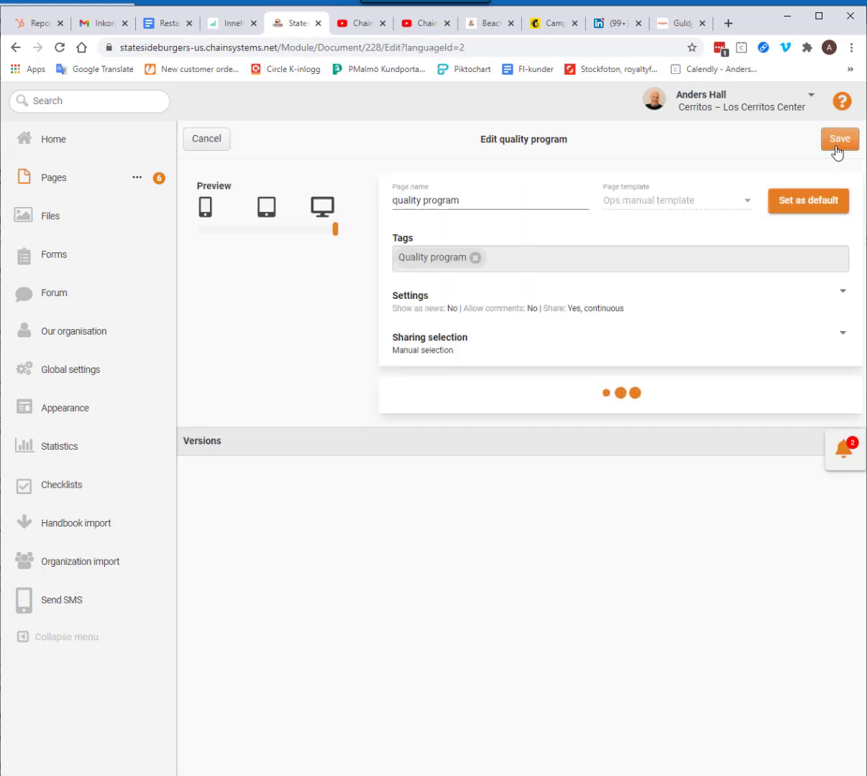
pyautogui.click(572, 263)
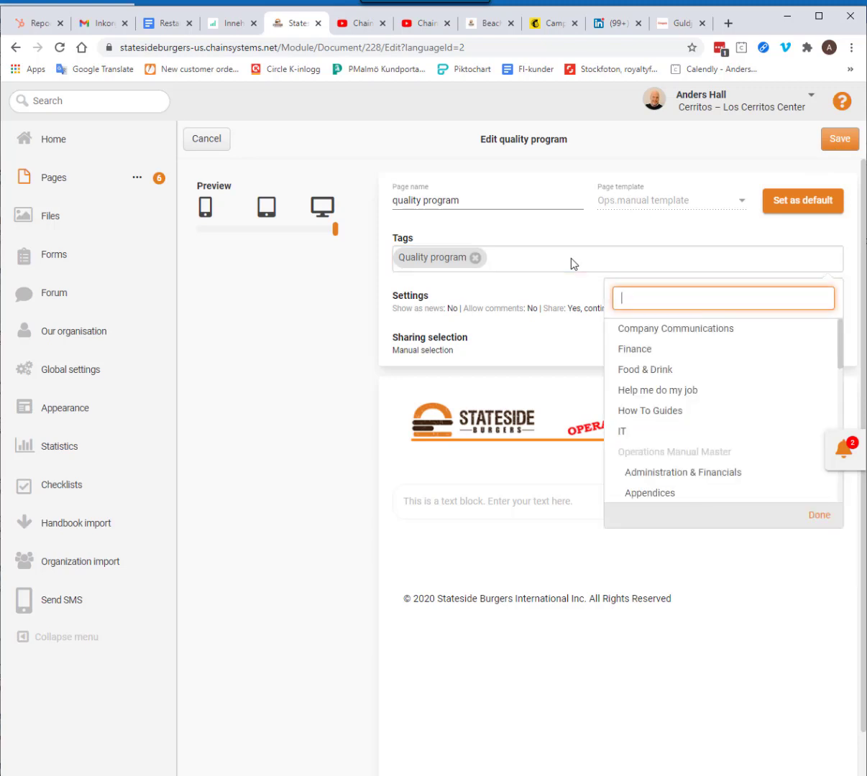
pyautogui.write('tes')
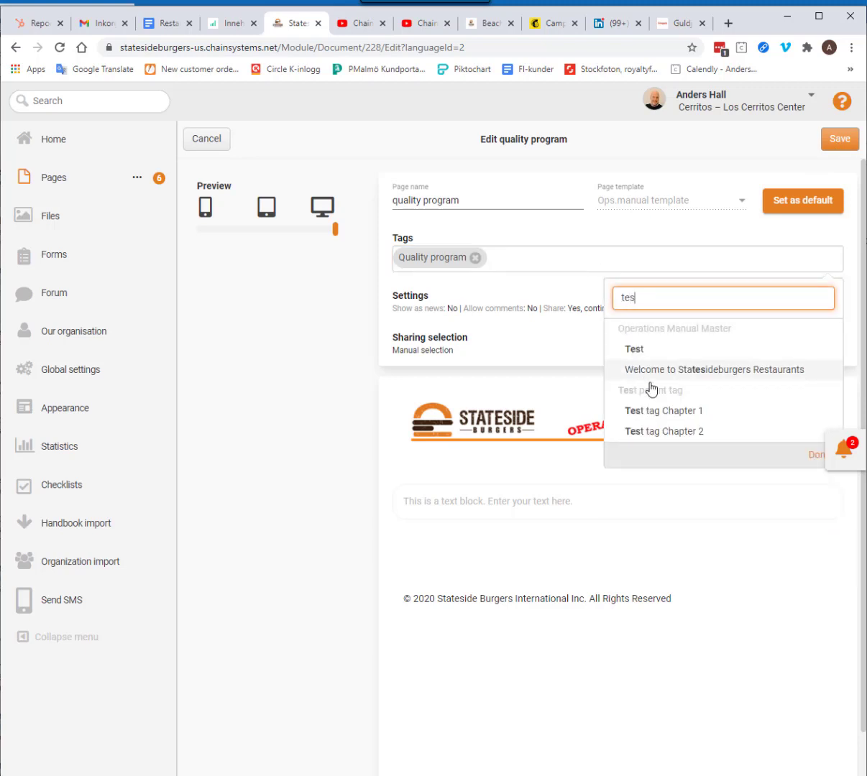
pyautogui.click(680, 421)
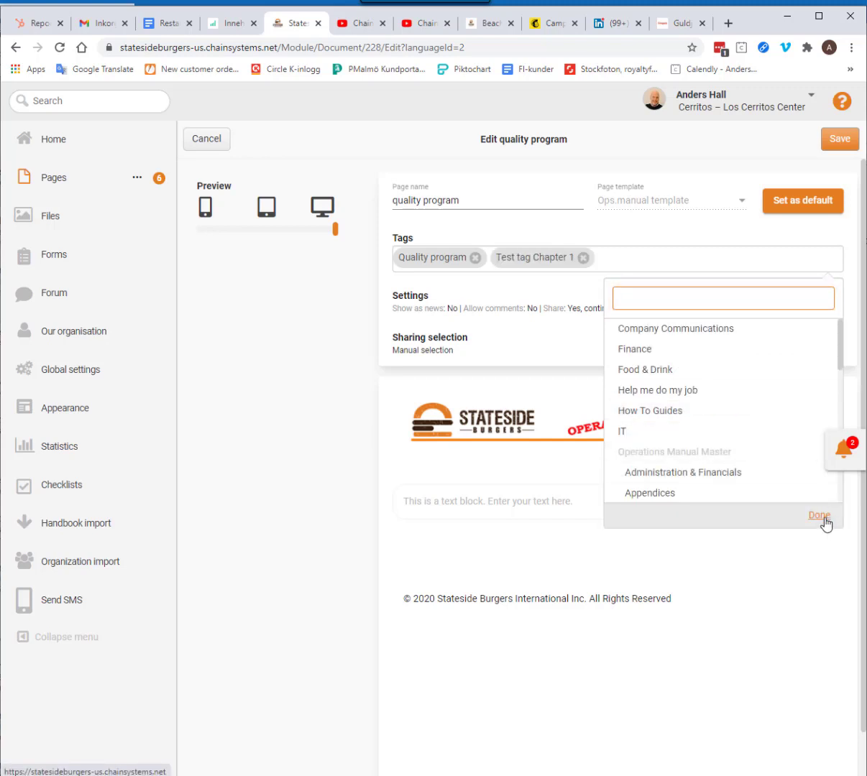
pyautogui.click(822, 518)
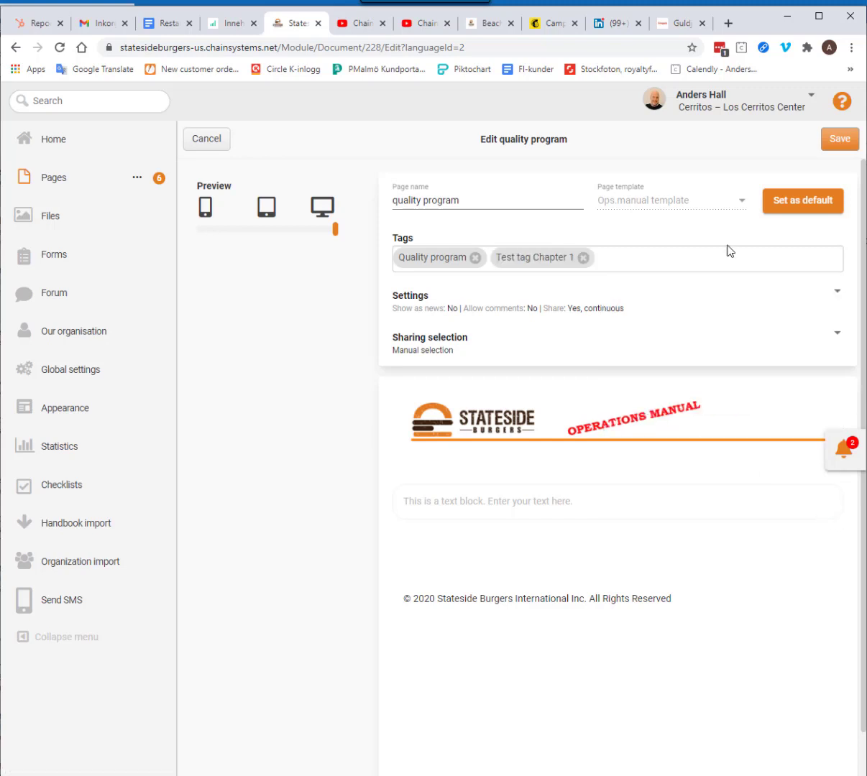
pyautogui.click(838, 144)
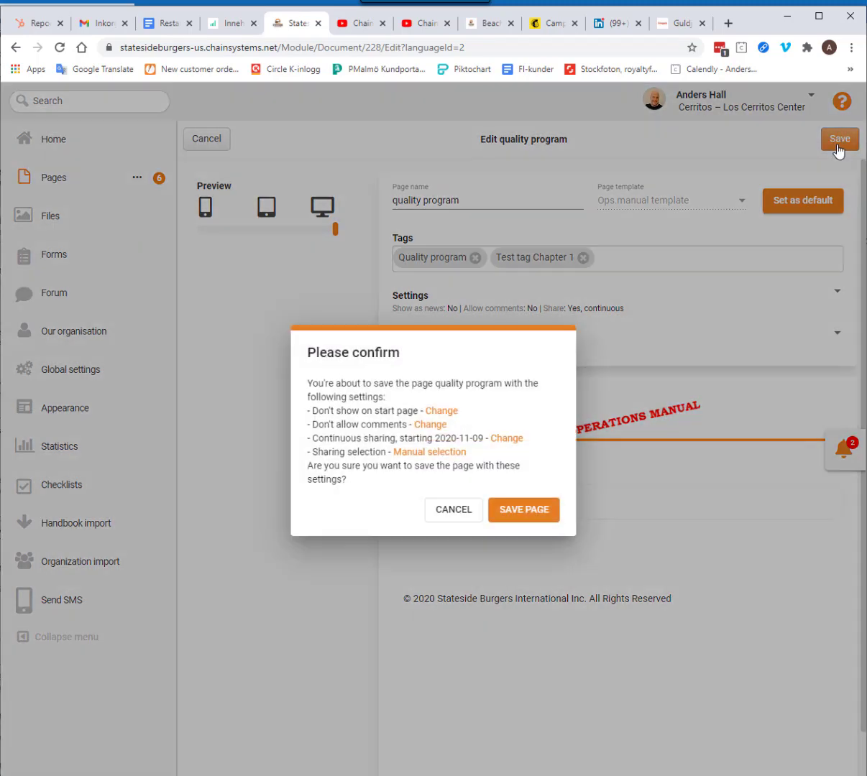
pyautogui.click(515, 521)
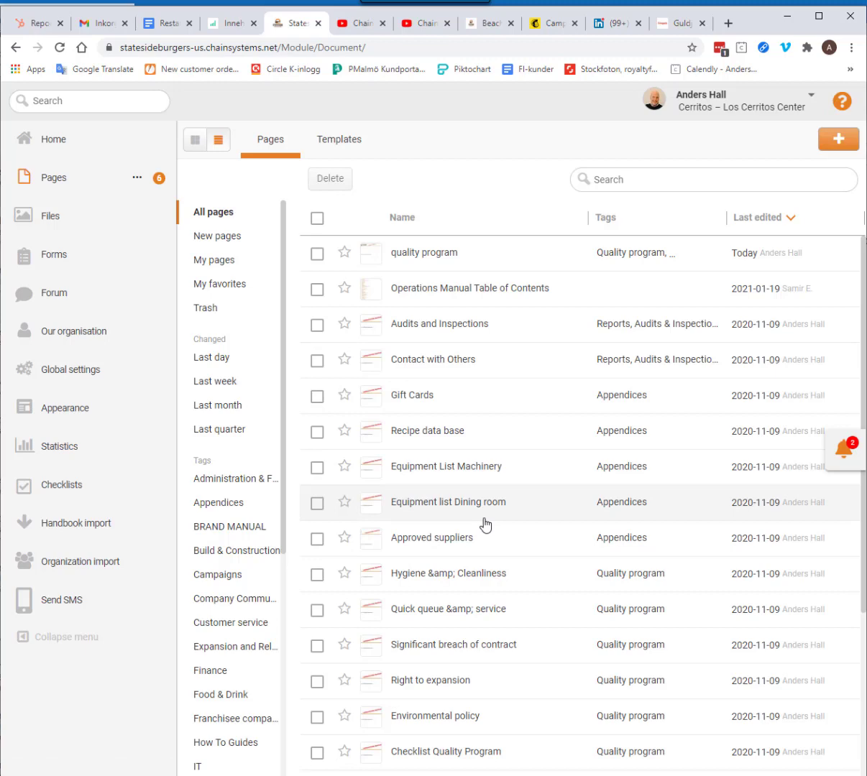
# Step: Add the "Test tag Chapter 1" tag to the file untitled-infogr_13974668 and save the file
pyautogui.click(50, 225)
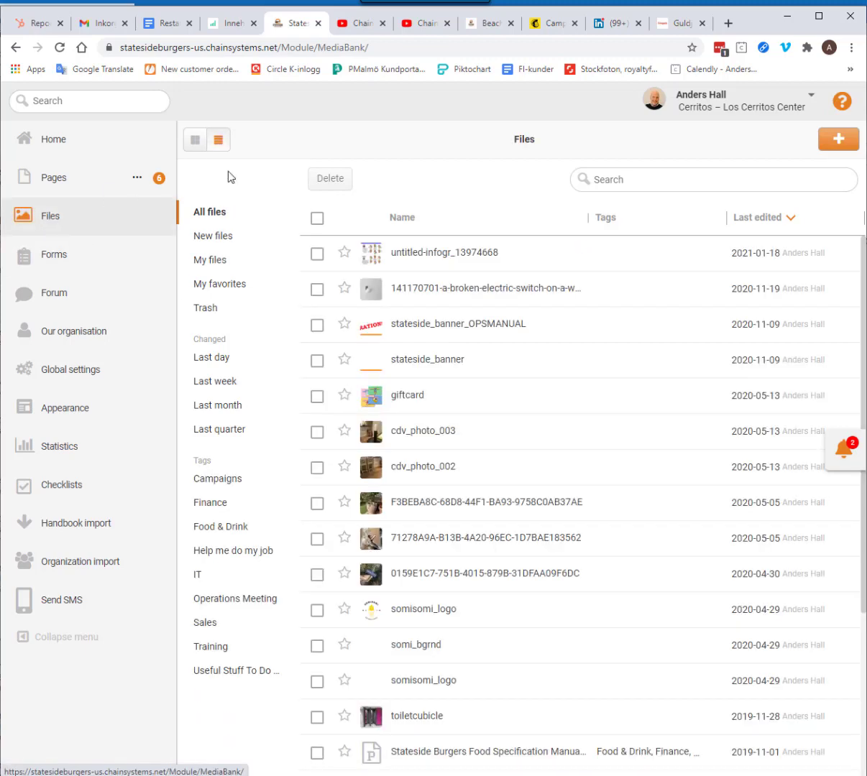
pyautogui.click(441, 258)
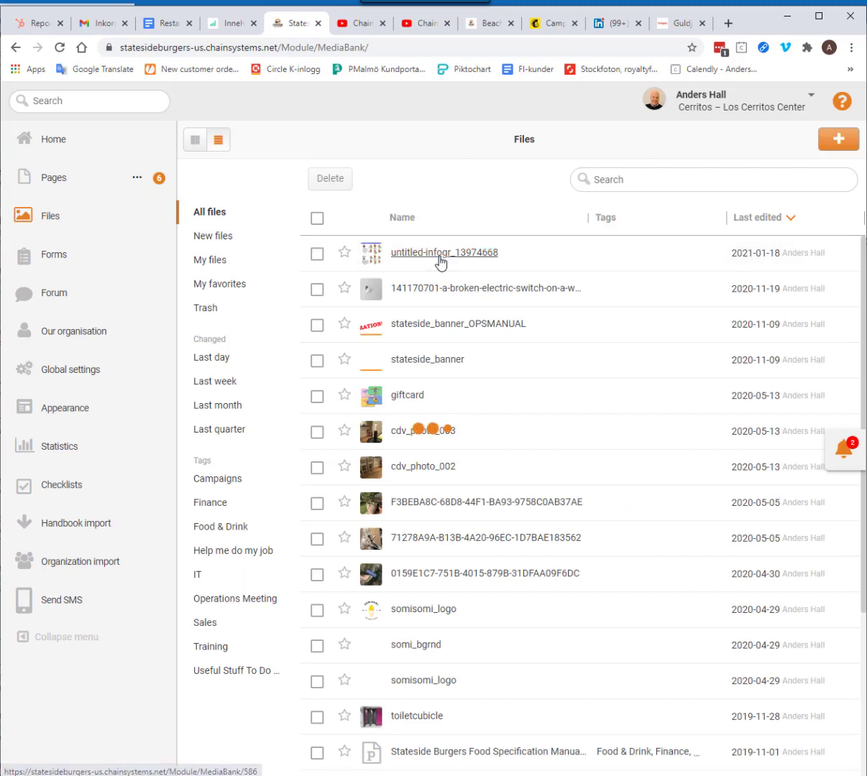
pyautogui.click(837, 142)
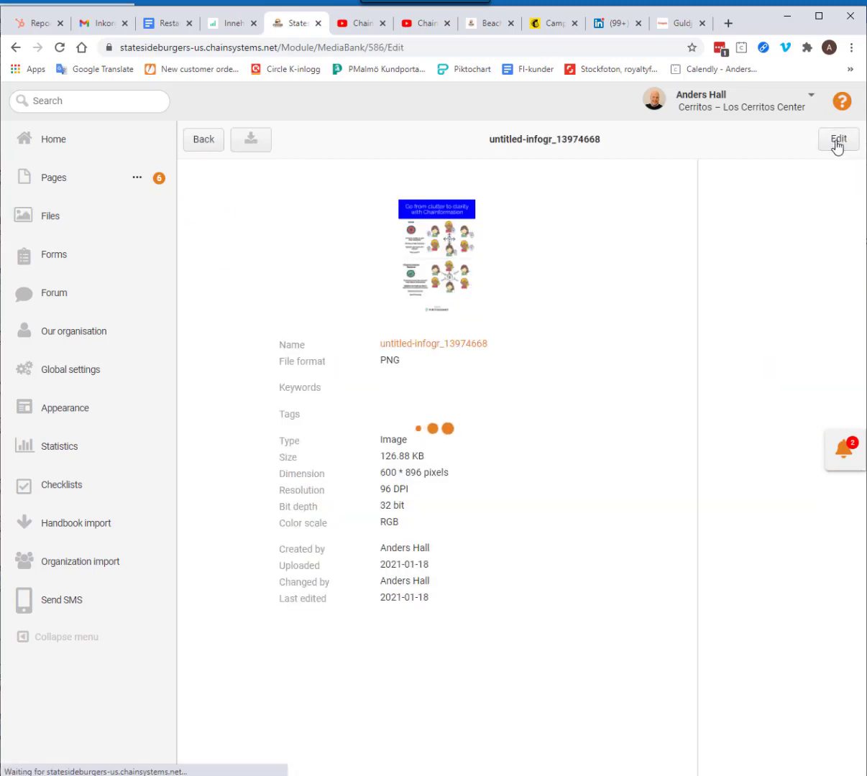
pyautogui.click(474, 411)
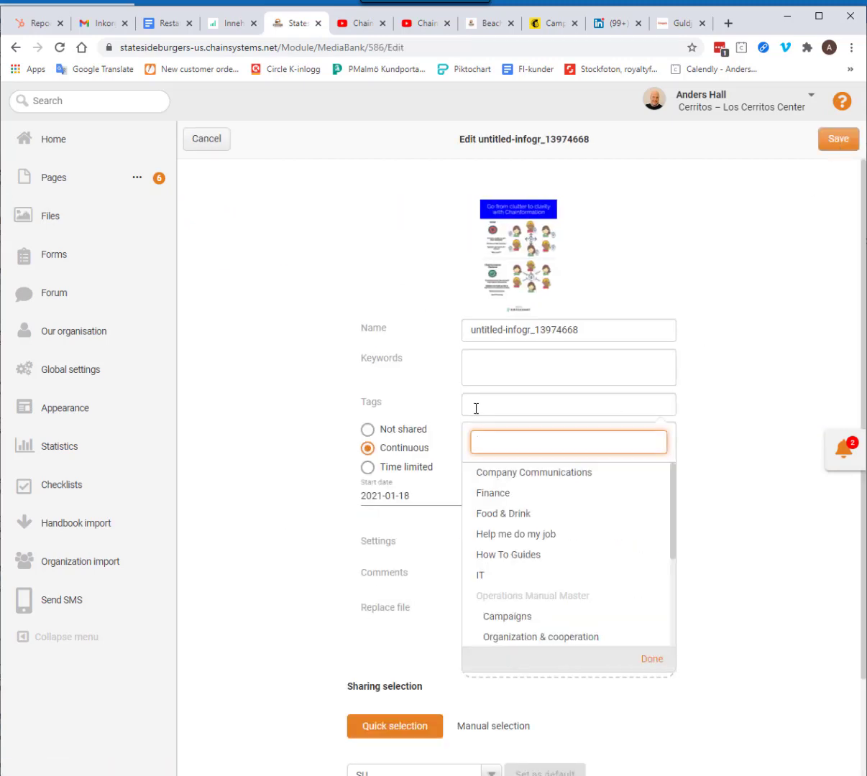
pyautogui.write('tes')
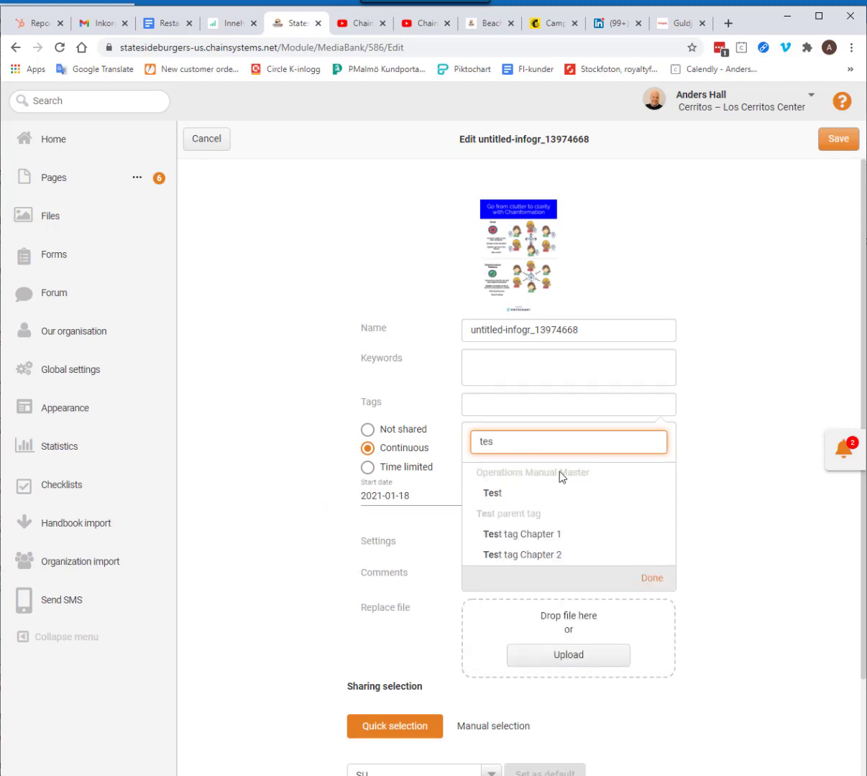
pyautogui.click(540, 535)
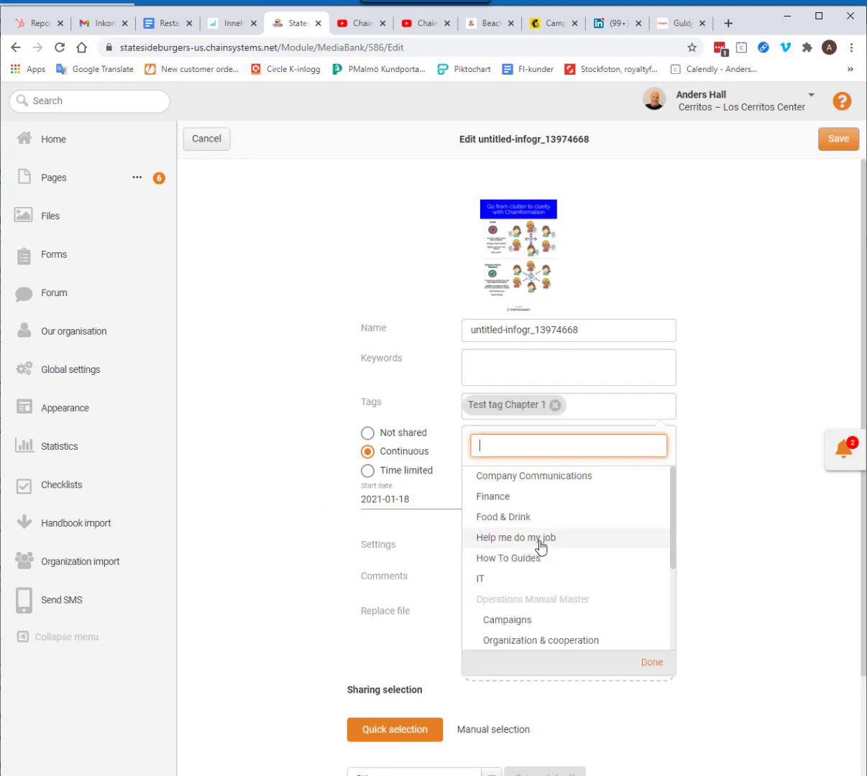
pyautogui.click(651, 663)
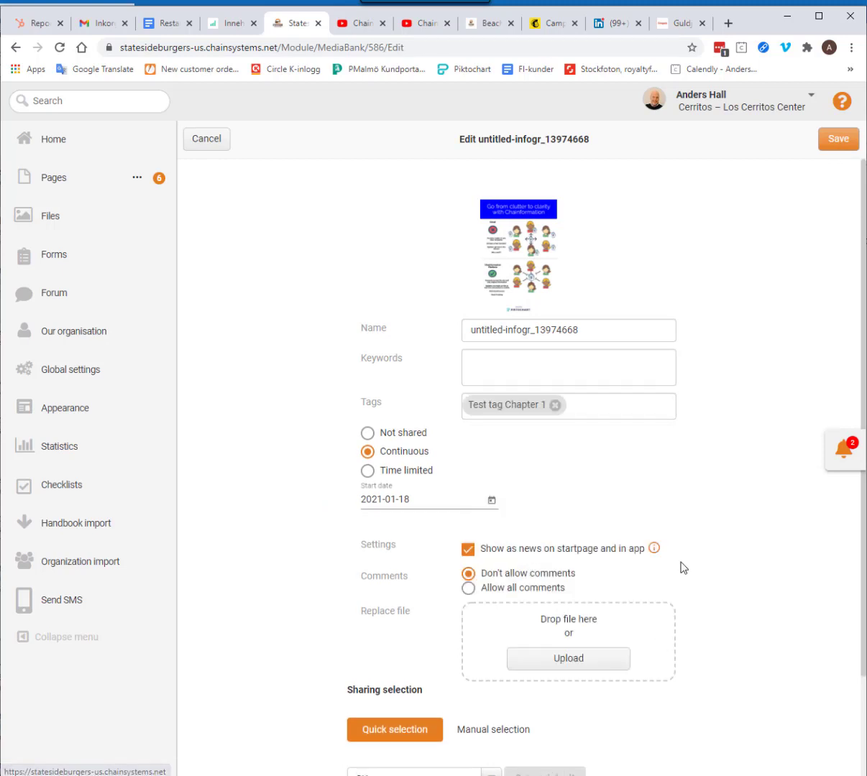
pyautogui.click(834, 139)
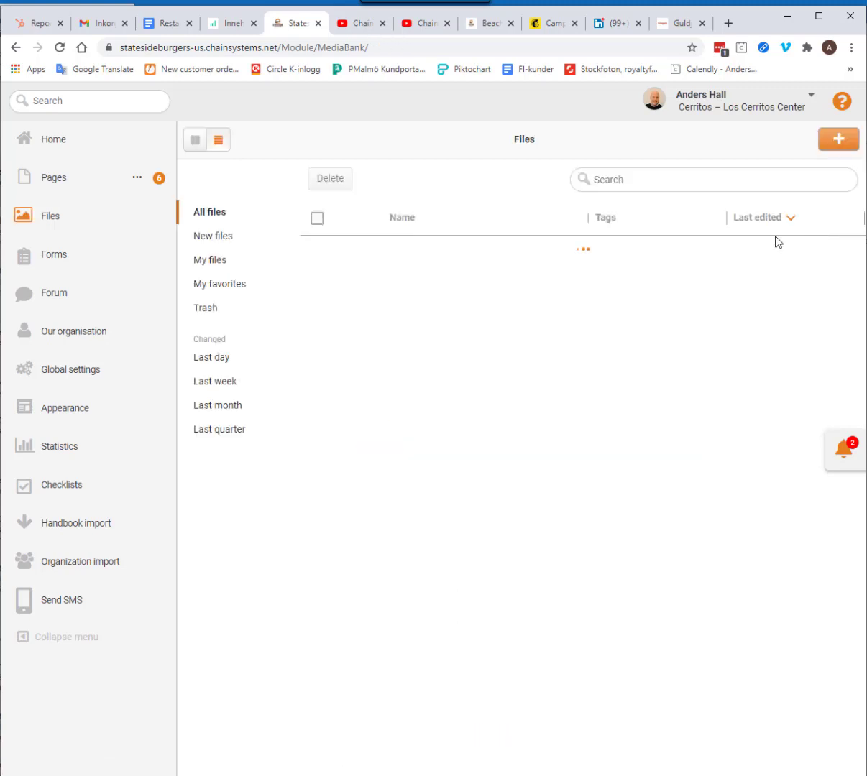
# Step: Start a new table of contents in the global settings with "Test parent tag" as its tag and open its chapter list
pyautogui.click(56, 374)
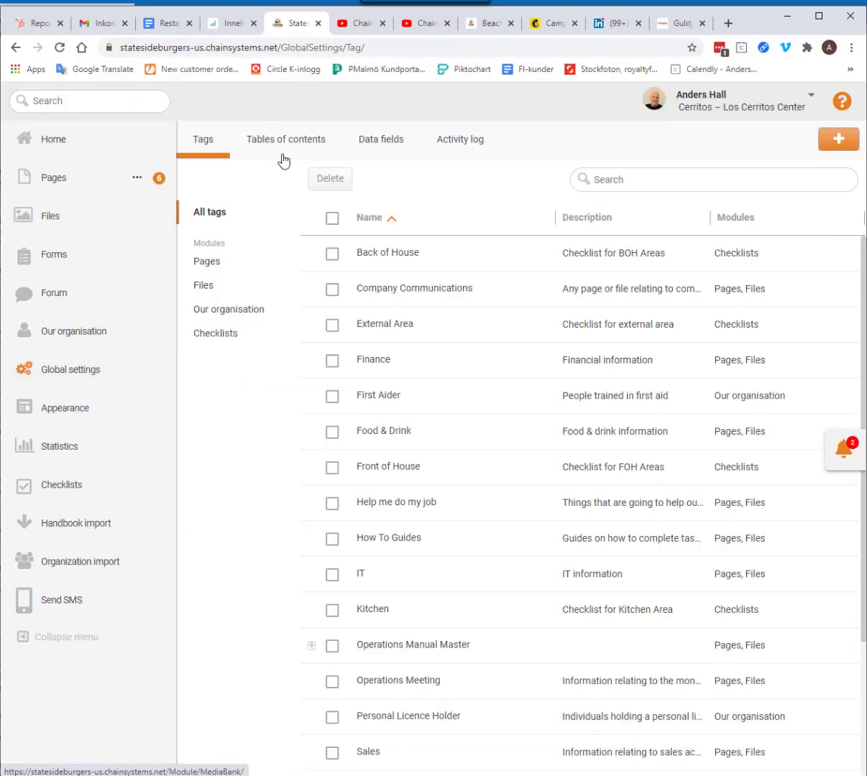
pyautogui.click(292, 147)
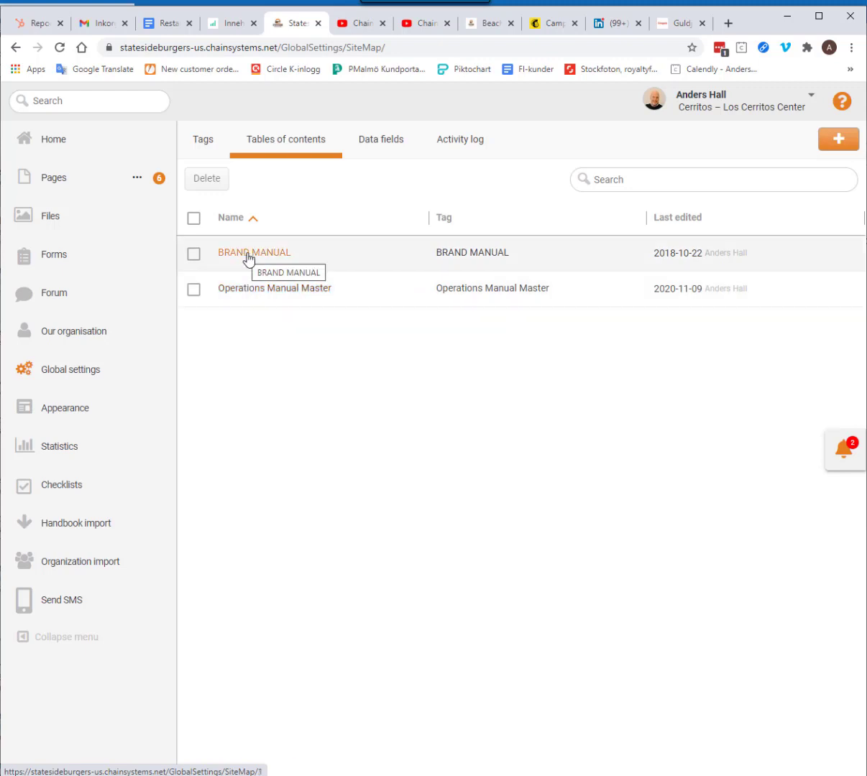
pyautogui.click(841, 141)
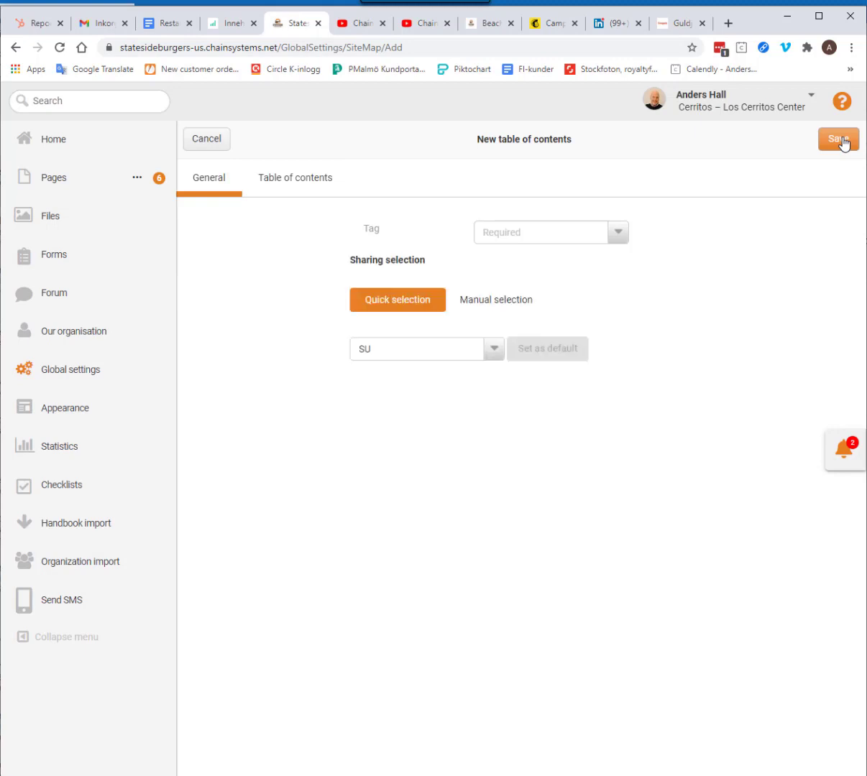
pyautogui.click(551, 238)
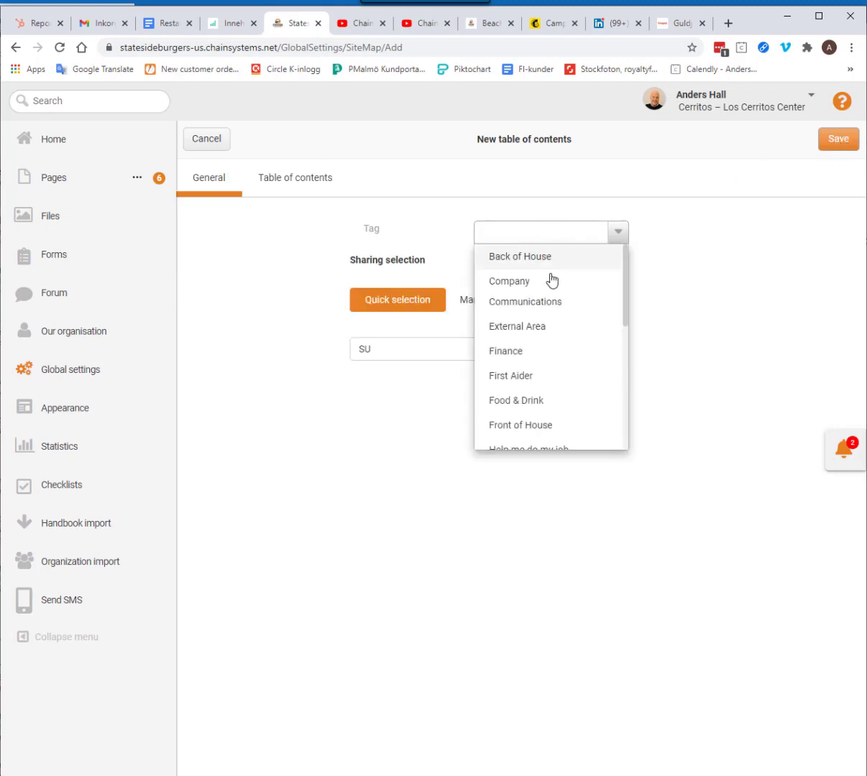
pyautogui.scroll(-4, 555, 329)
pyautogui.scroll(-2, 554, 329)
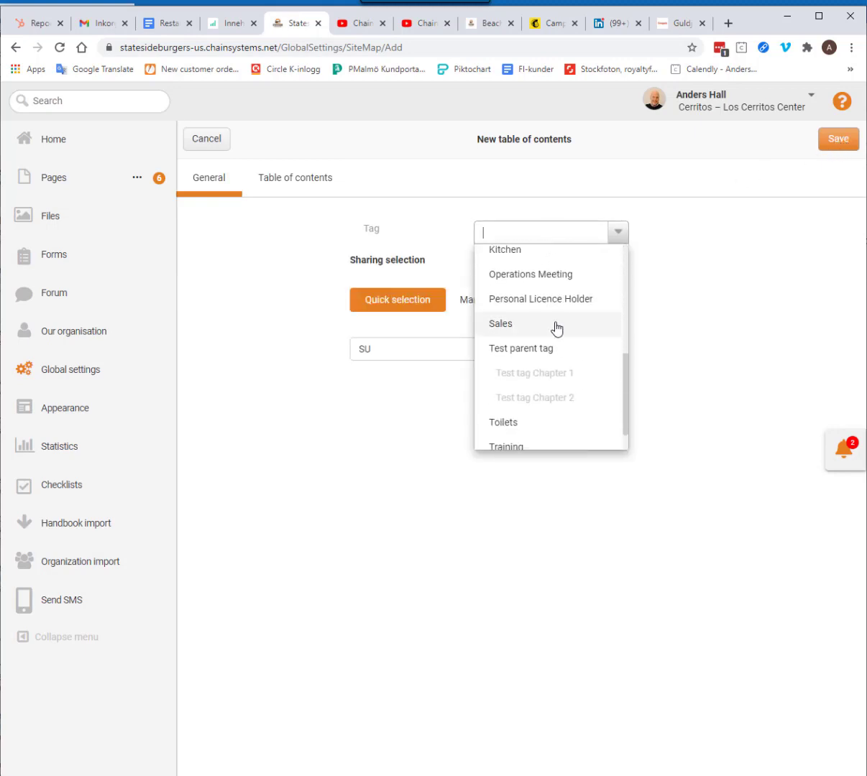
pyautogui.click(514, 349)
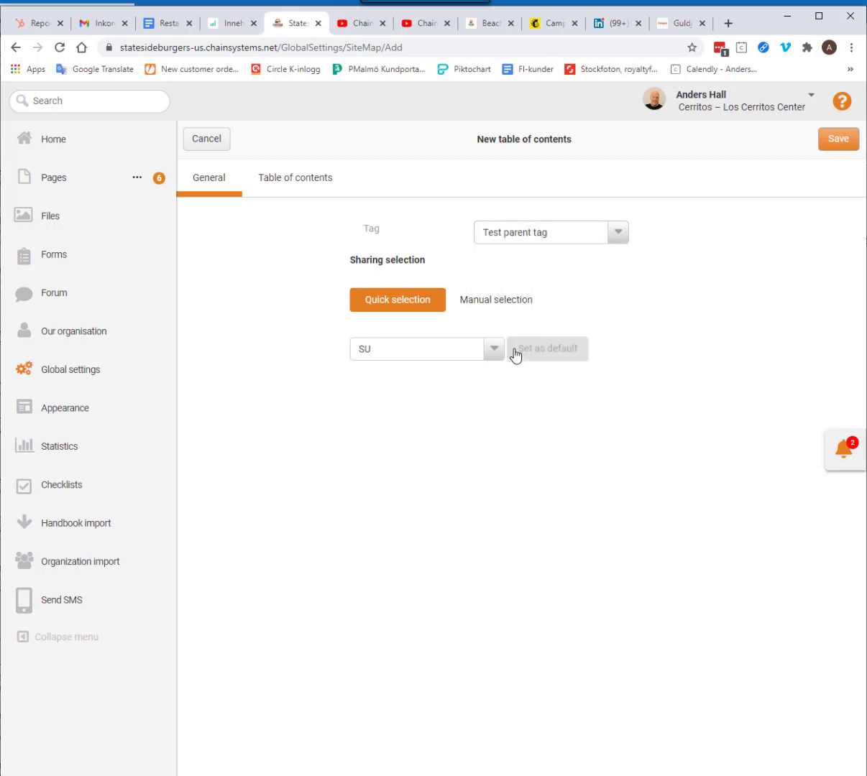
pyautogui.click(299, 178)
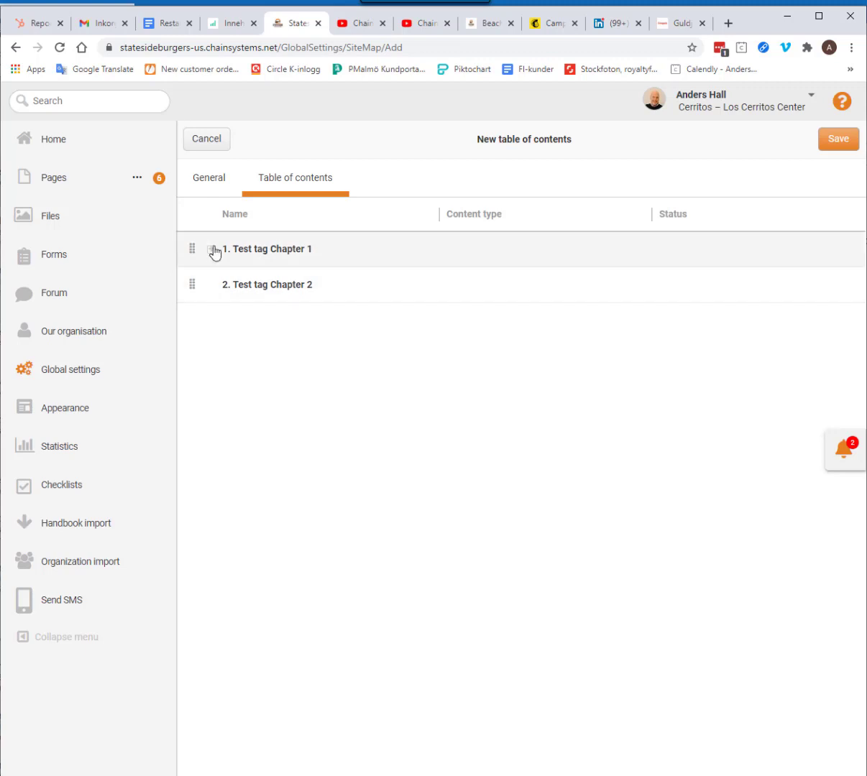
# Step: Expand "Test tag Chapter 1" to check its contents and save the new table of contents
pyautogui.click(212, 249)
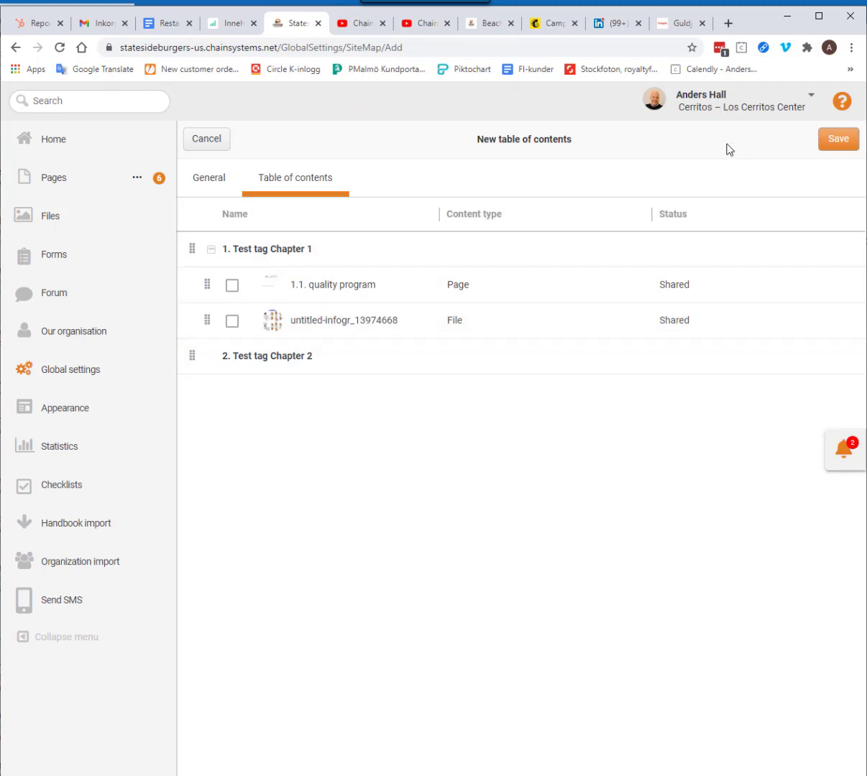
pyautogui.click(834, 142)
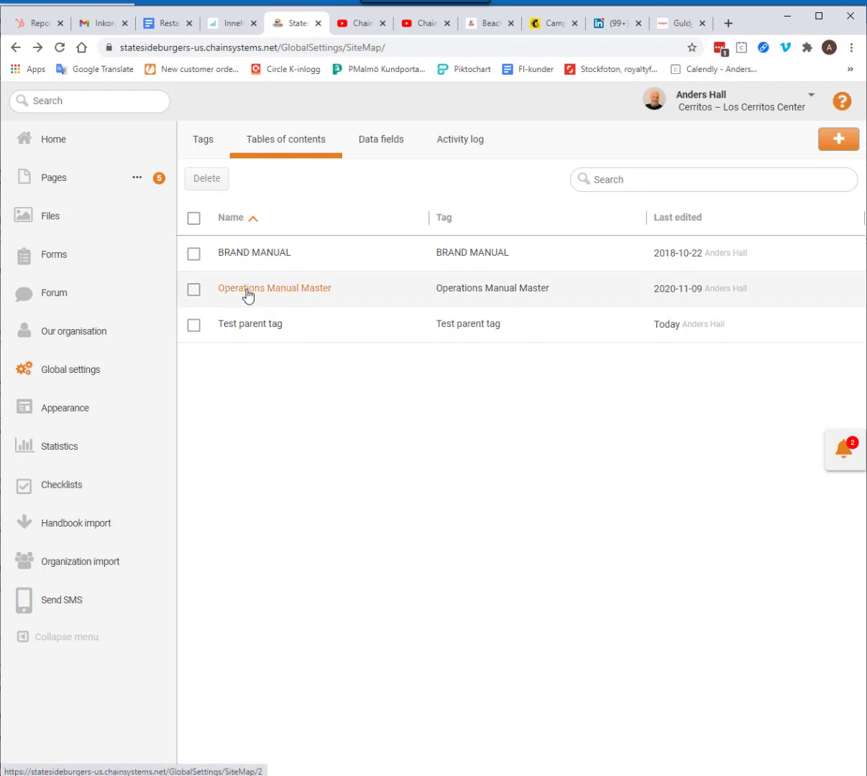
# Step: Open the Operations Manual Master table of contents and look through its numbered chapters and pages
pyautogui.click(248, 290)
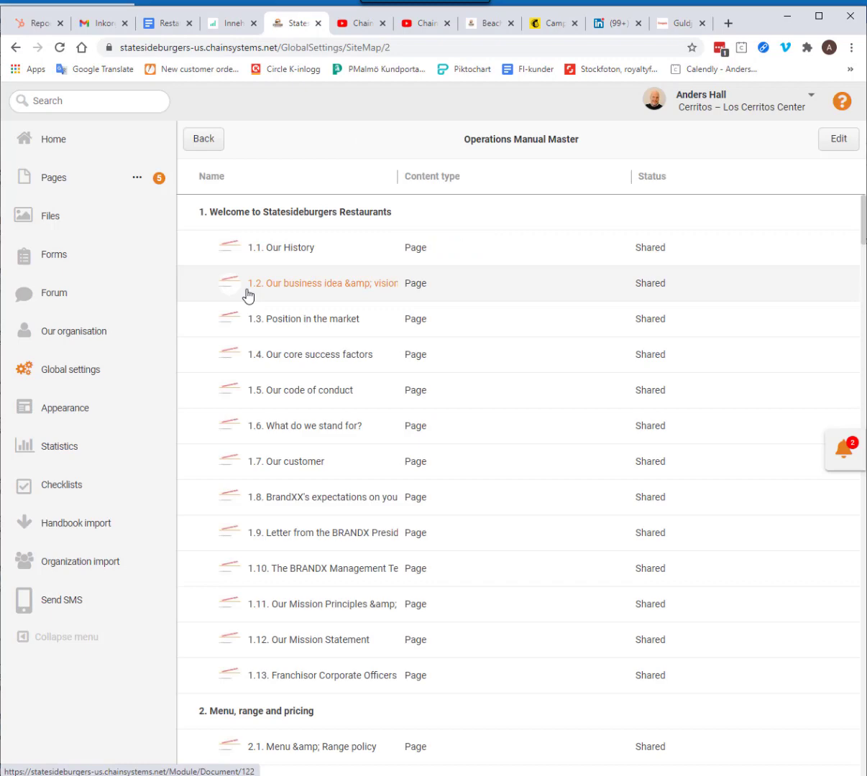
pyautogui.scroll(-3, 373, 565)
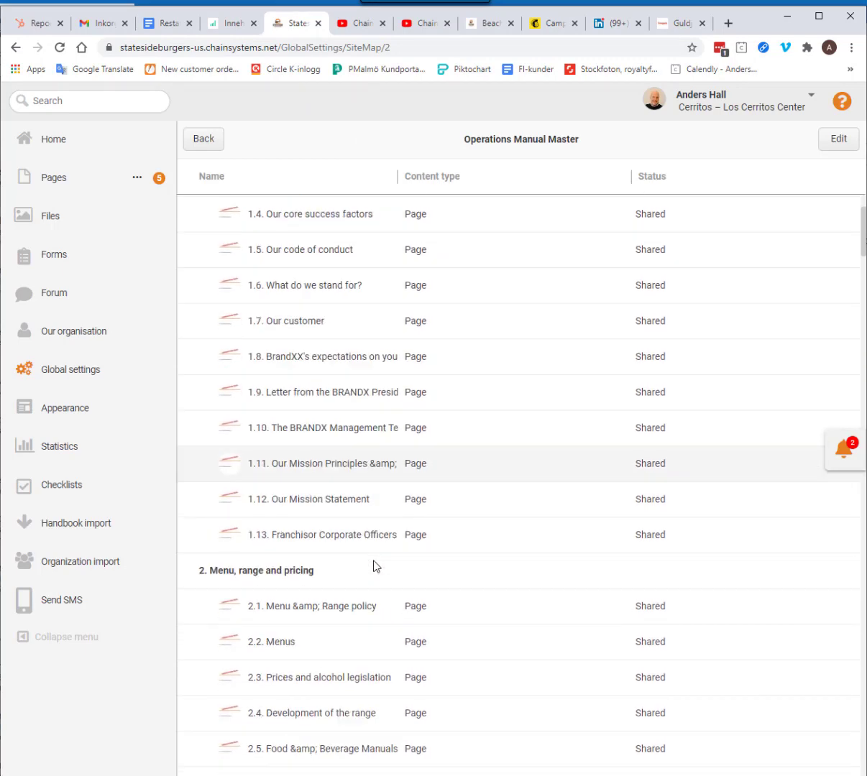
pyautogui.scroll(3, 443, 559)
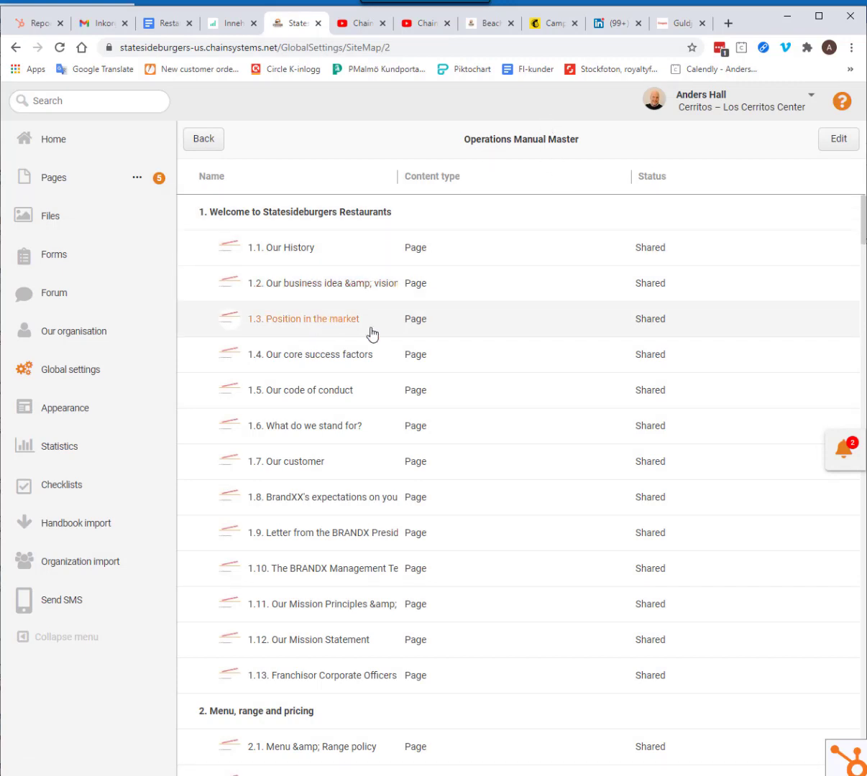
# Step: Open Operations Manual Master's chapter list for editing and examine the pages under "Menu, range and pricing"
pyautogui.click(835, 140)
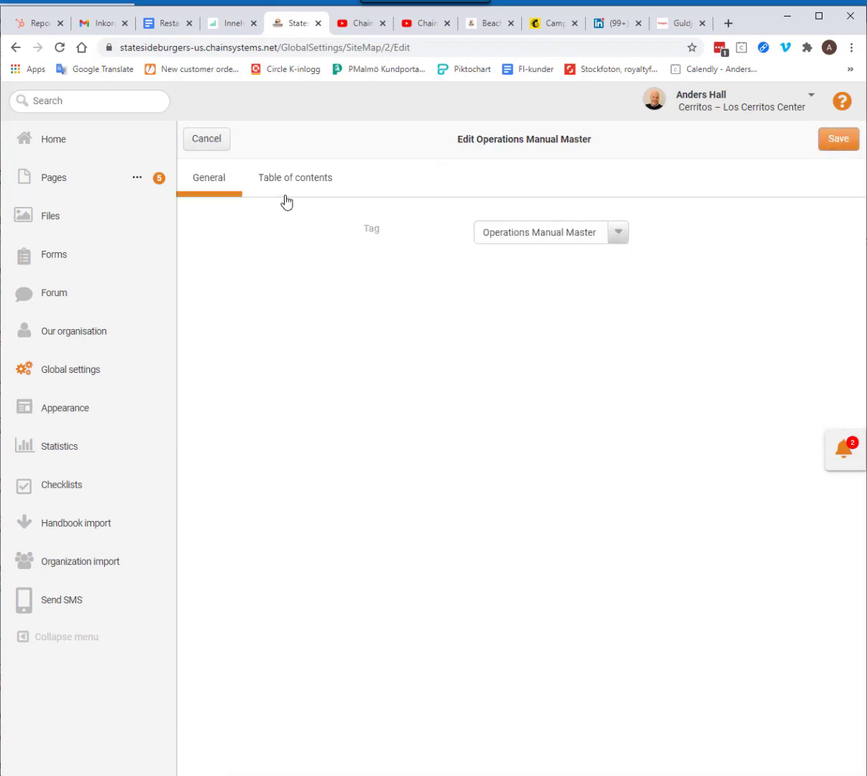
pyautogui.click(290, 184)
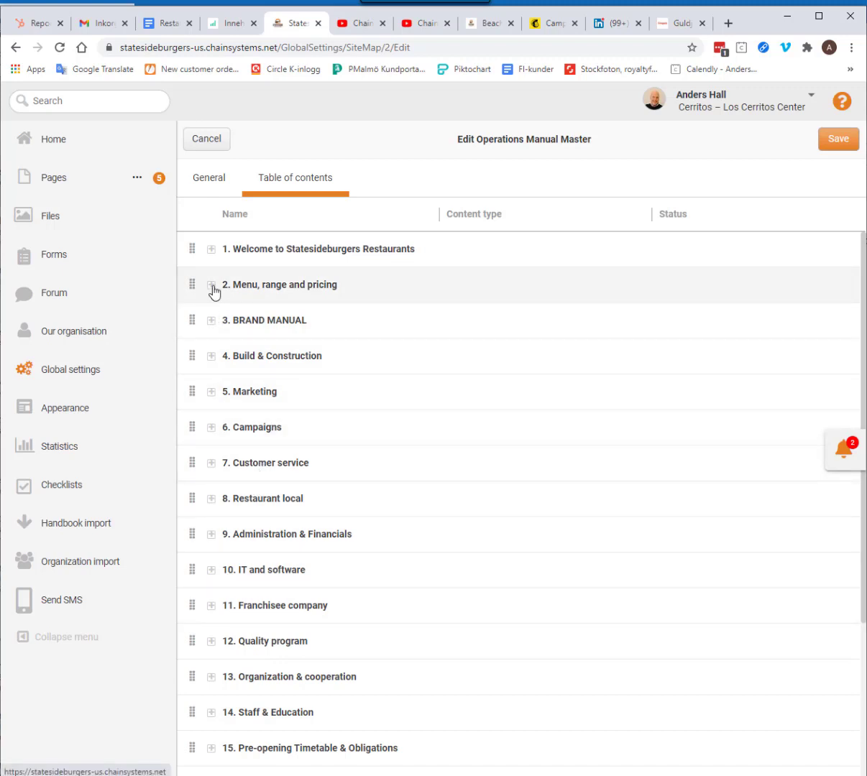
pyautogui.click(211, 285)
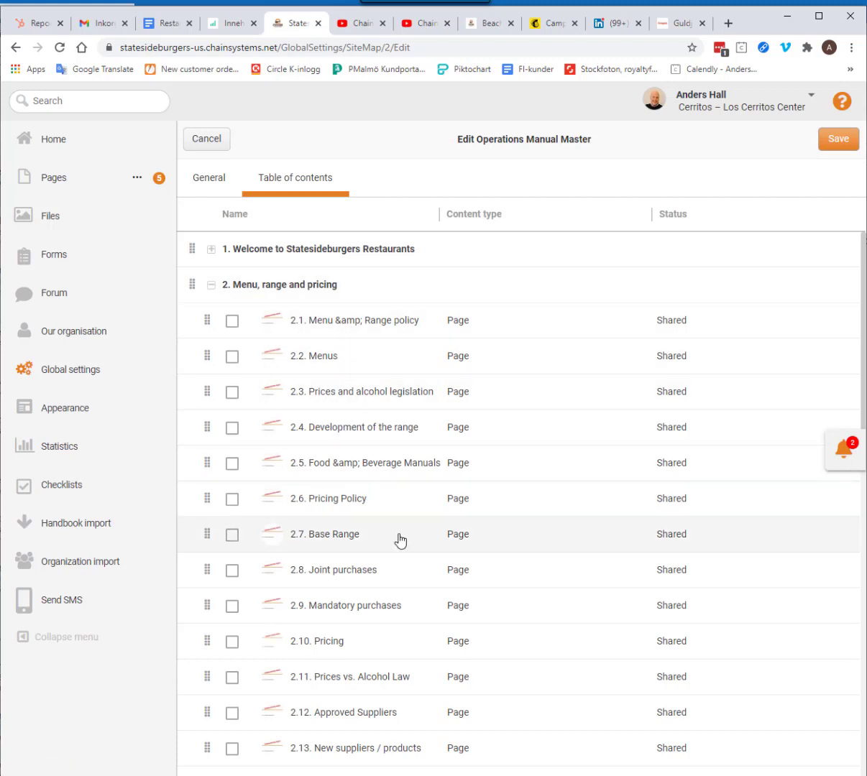
pyautogui.scroll(-2, 329, 374)
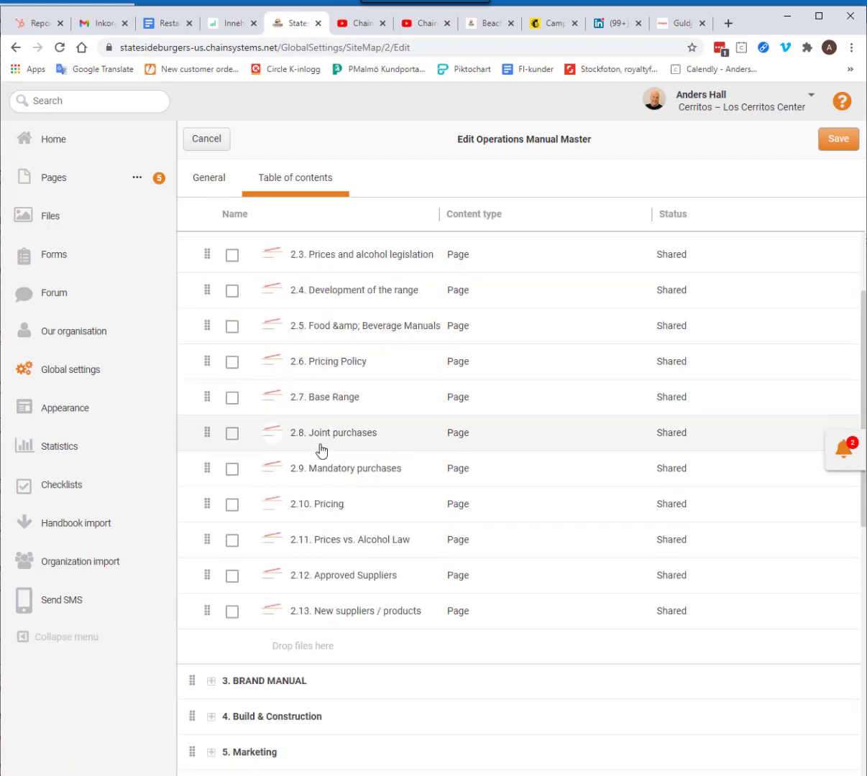
pyautogui.scroll(2, 321, 451)
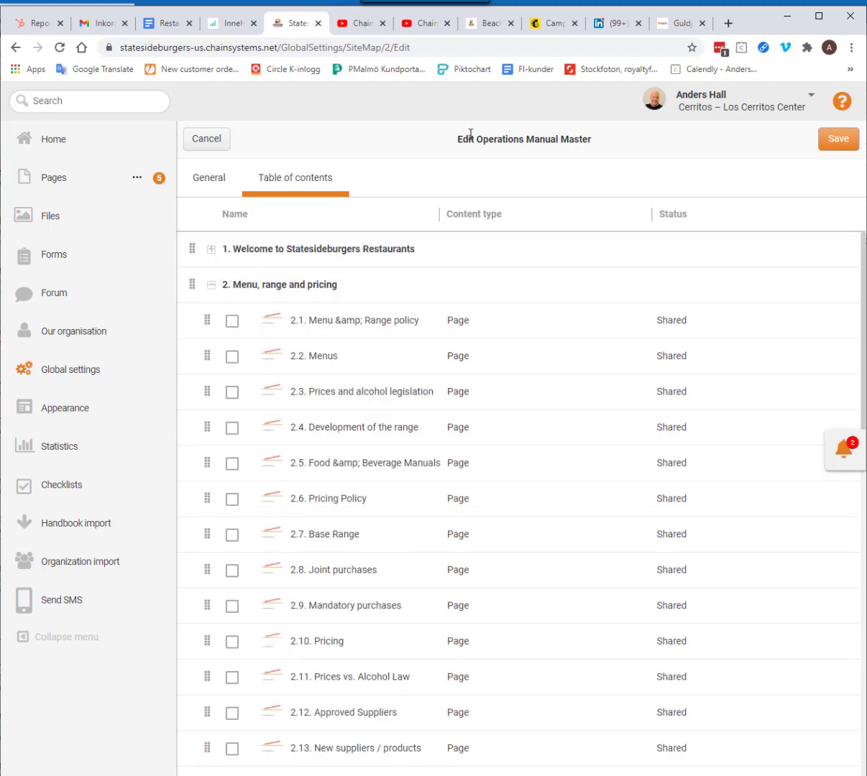
pyautogui.moveTo(494, 139); pyautogui.dragTo(594, 152)
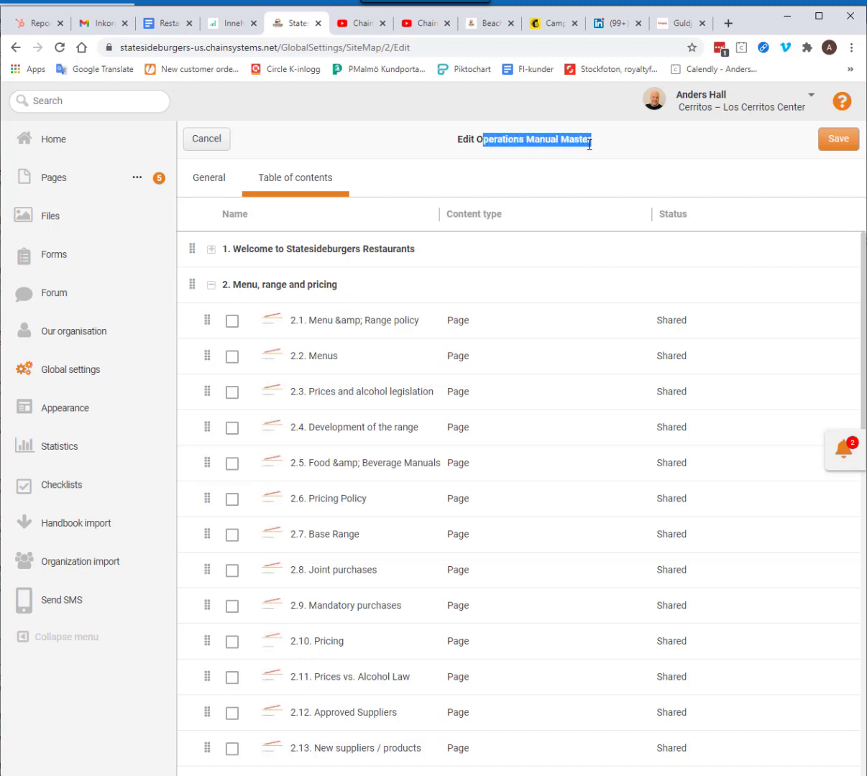
pyautogui.click(589, 144)
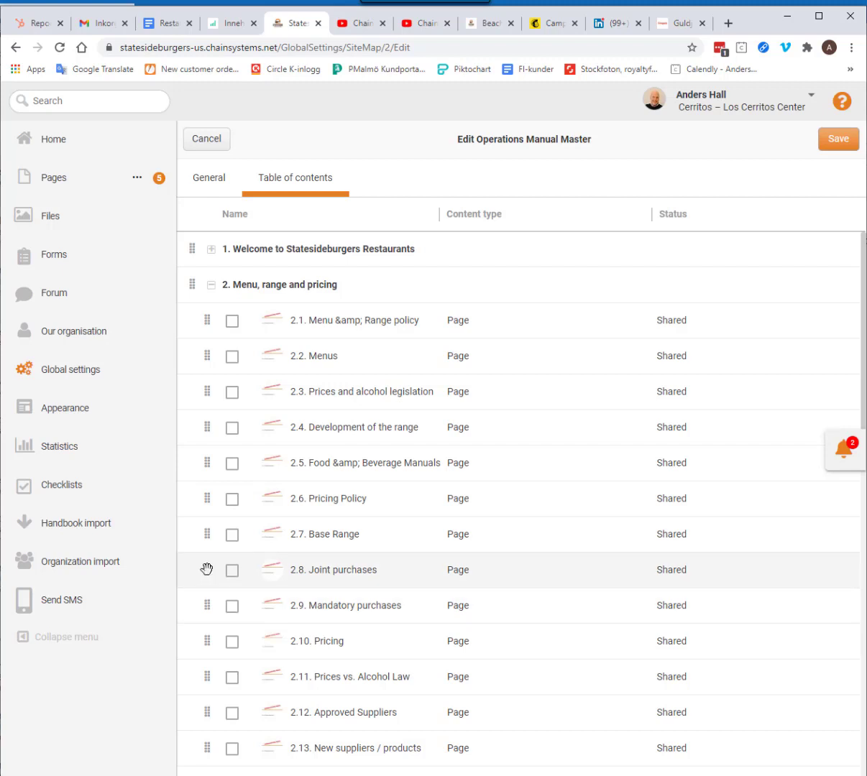
# Step: In "Menu, range and pricing", move Joint purchases to 2.2 and "Prices and alcohol legislation" to 2.8, and collapse the chapter after reviewing its order
pyautogui.moveTo(207, 569); pyautogui.dragTo(201, 356)
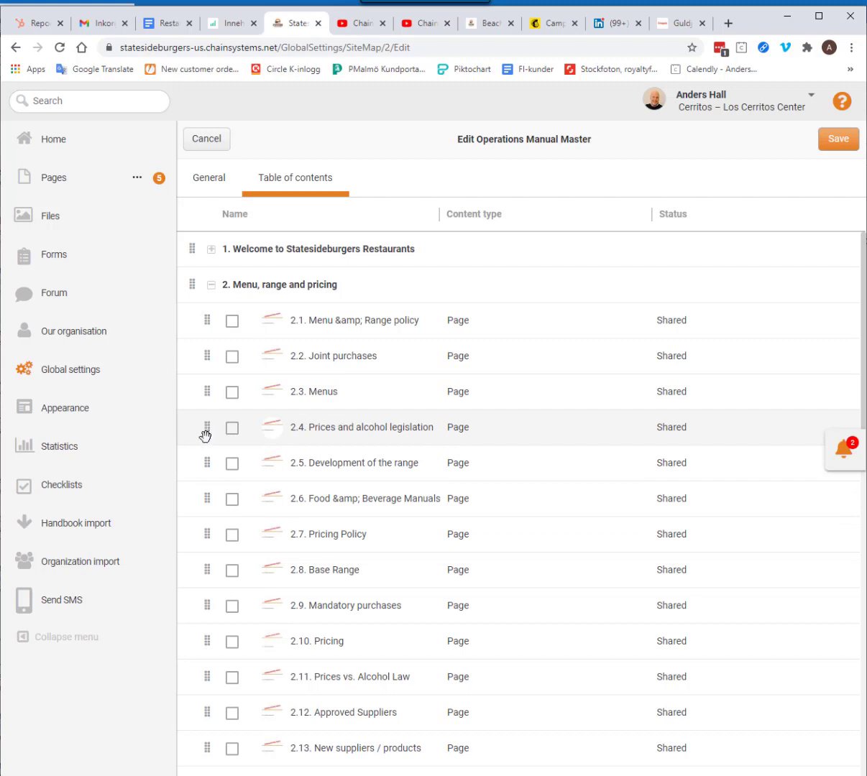
pyautogui.moveTo(206, 435); pyautogui.dragTo(201, 575)
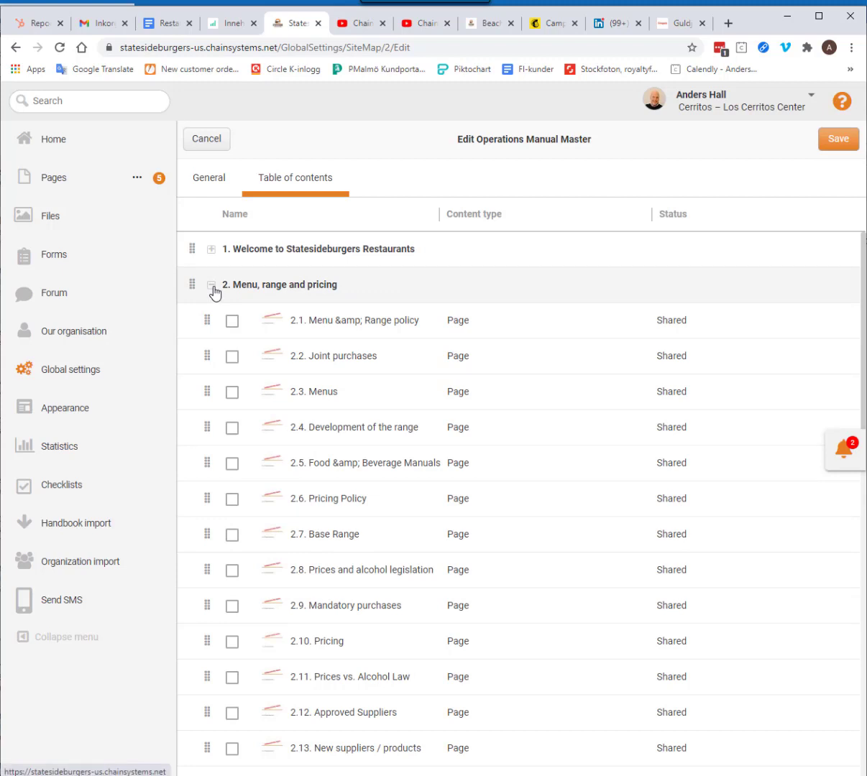
pyautogui.scroll(-1, 330, 389)
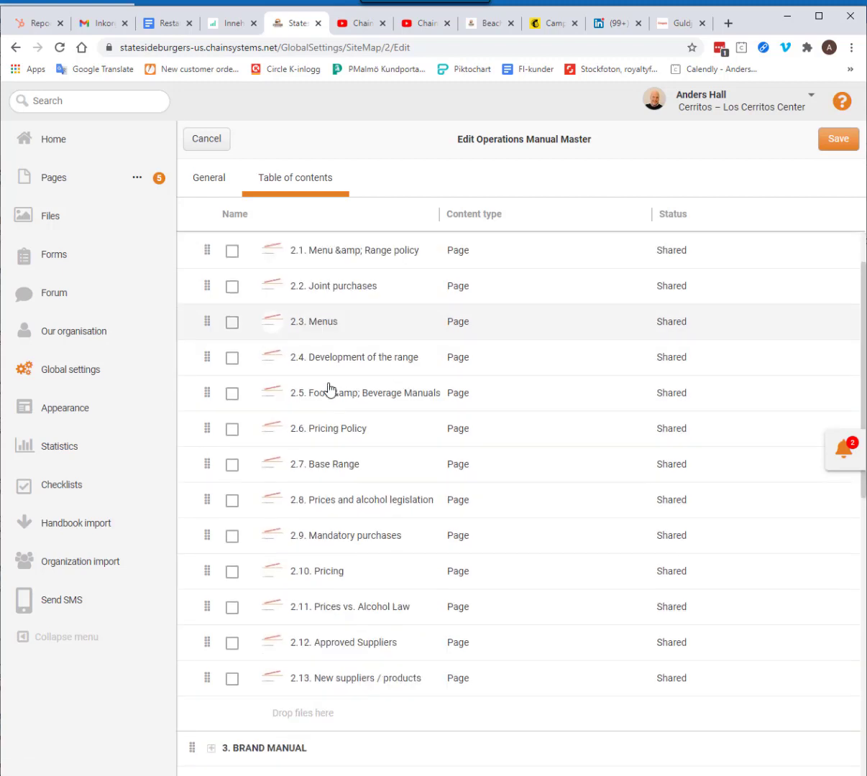
pyautogui.scroll(-2, 330, 389)
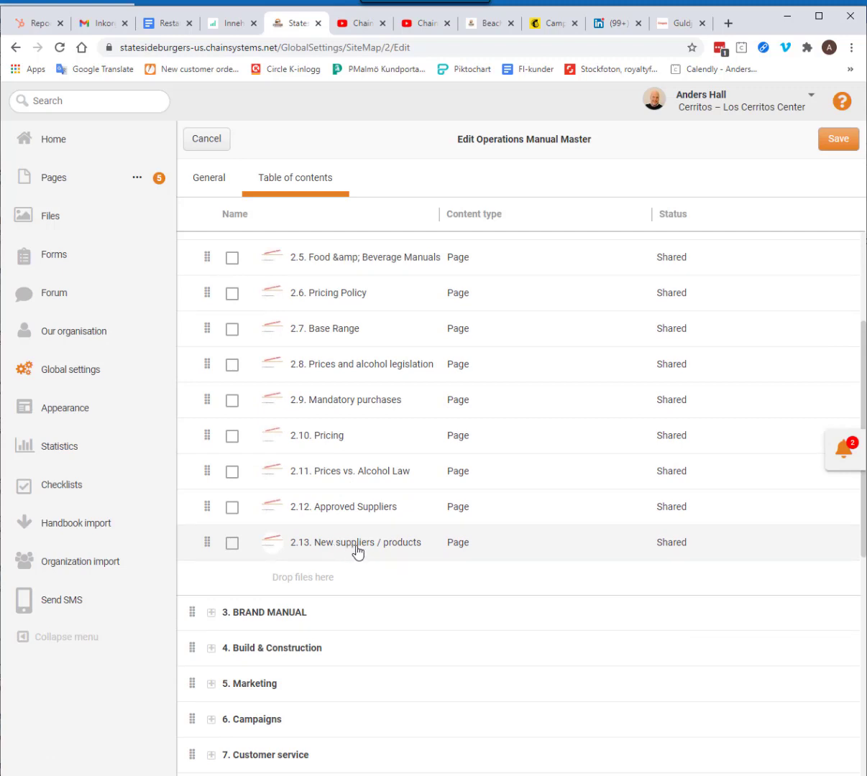
pyautogui.scroll(3, 358, 551)
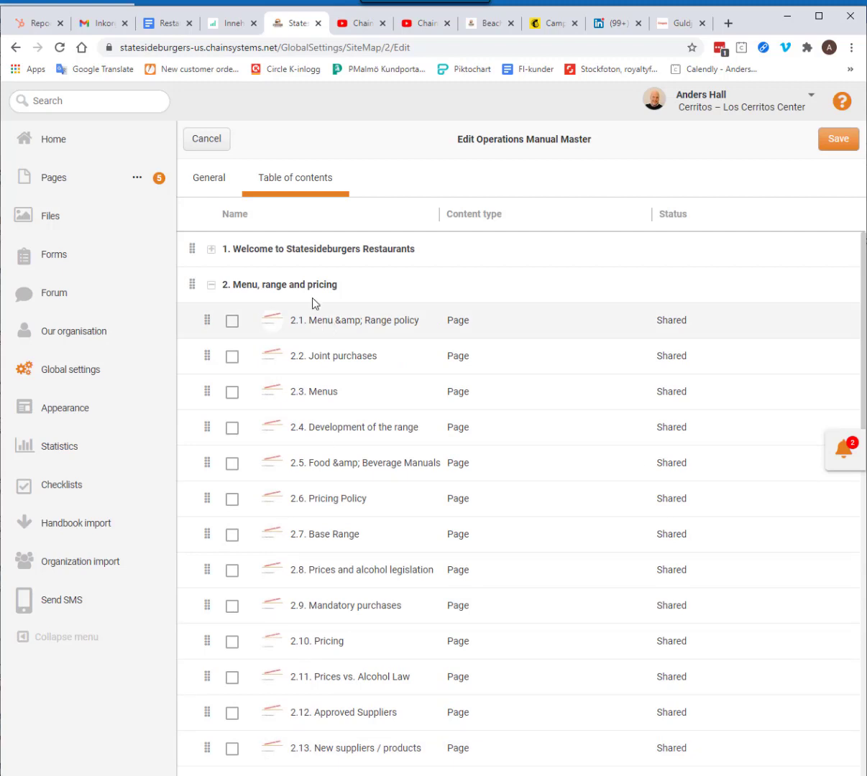
pyautogui.scroll(-3, 363, 519)
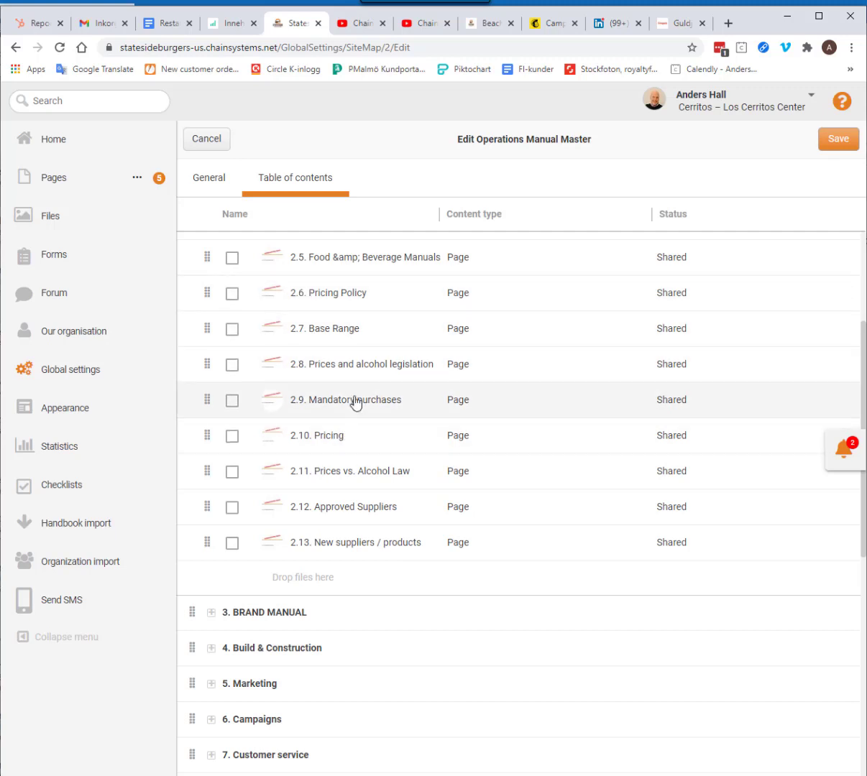
pyautogui.scroll(3, 337, 395)
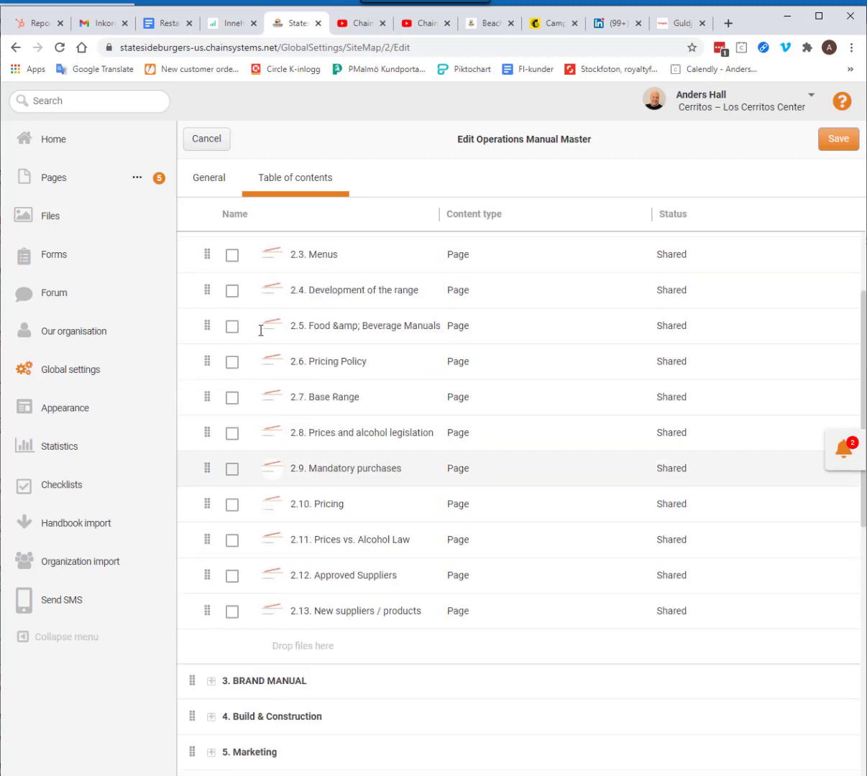
pyautogui.click(212, 285)
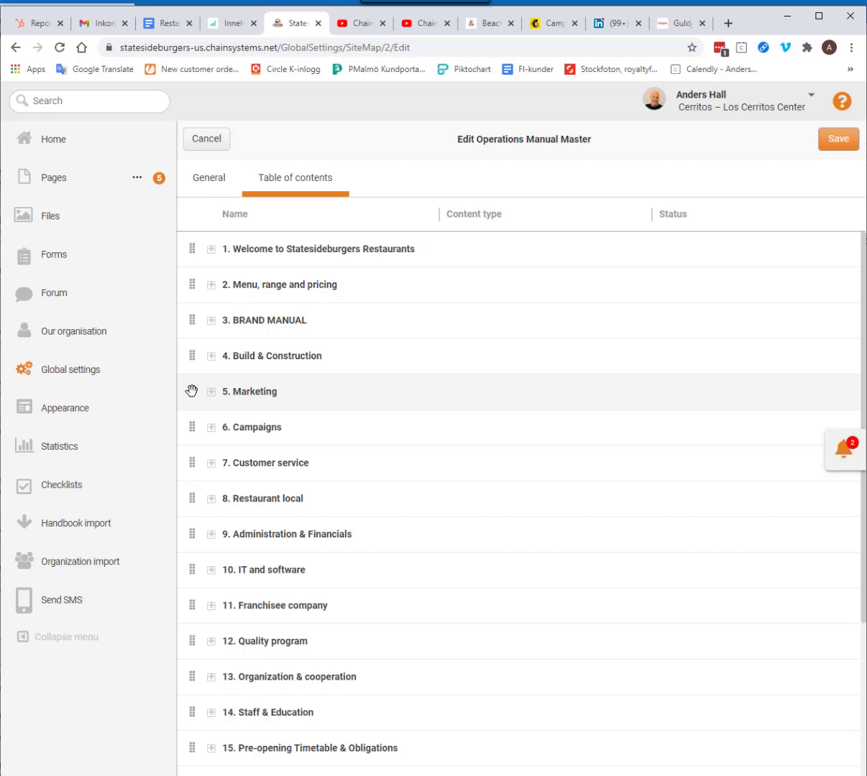
# Step: Move the Marketing chapter directly below Customer service, and review the Customer service pages and the remaining chapters
pyautogui.moveTo(191, 390); pyautogui.dragTo(189, 460)
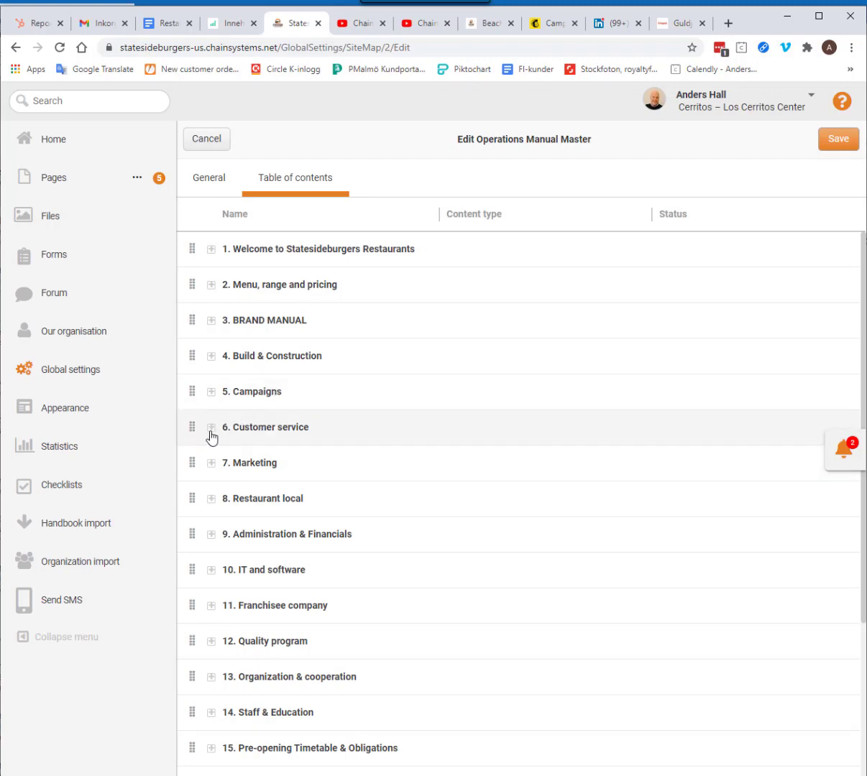
pyautogui.click(211, 430)
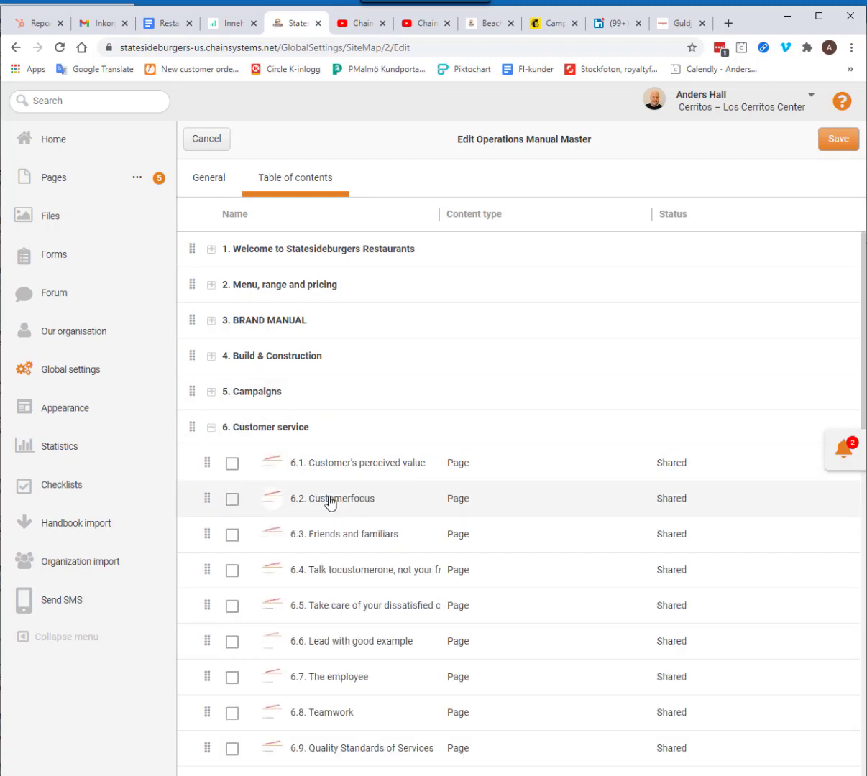
pyautogui.scroll(-3, 329, 503)
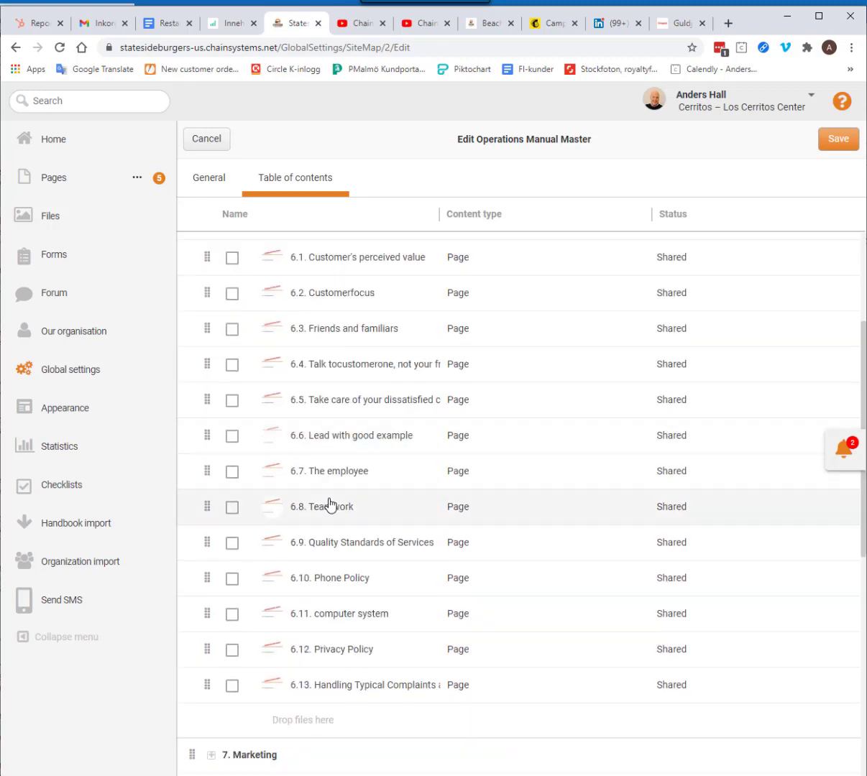
pyautogui.scroll(1, 329, 503)
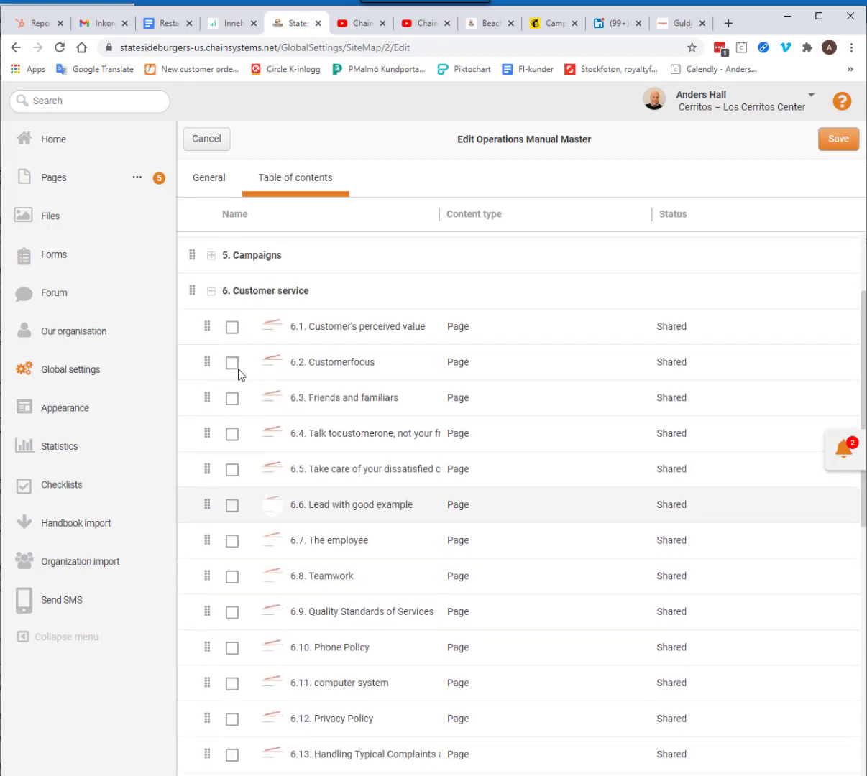
pyautogui.scroll(1, 194, 325)
pyautogui.click(212, 363)
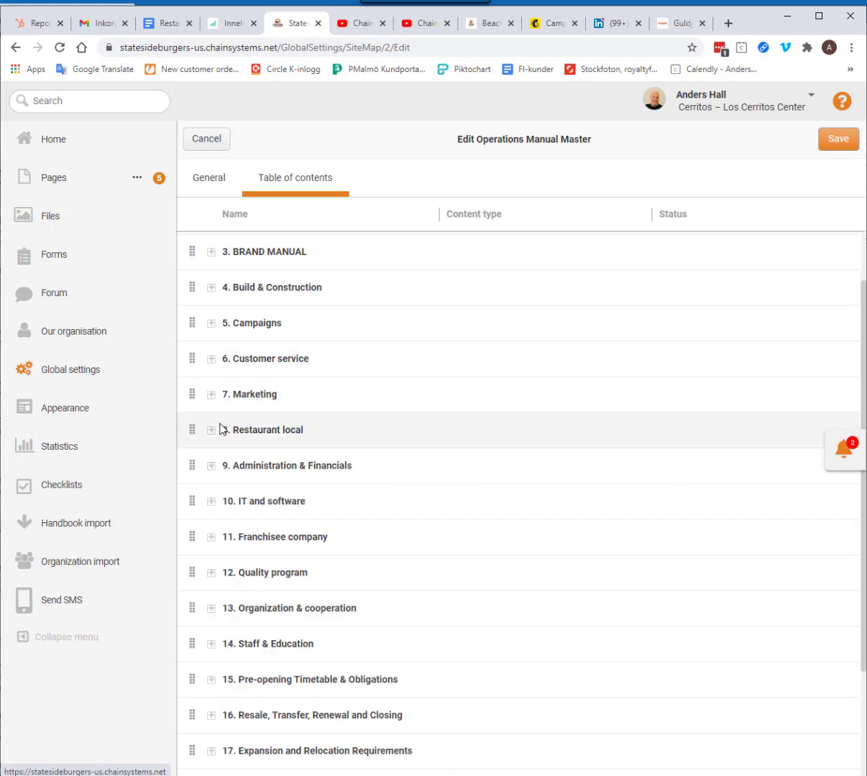
pyautogui.scroll(-2, 249, 647)
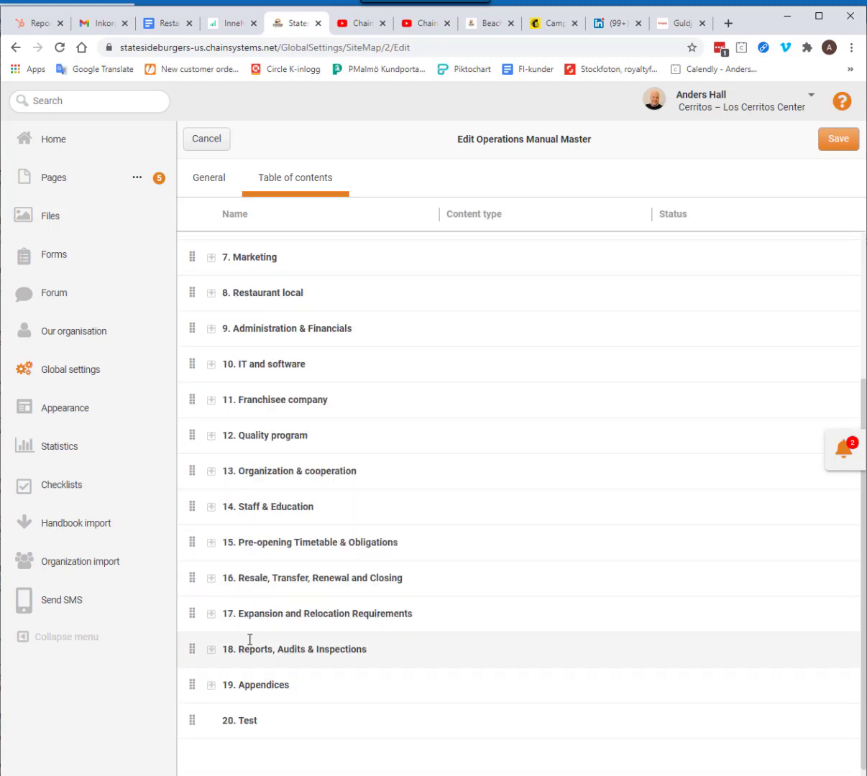
pyautogui.scroll(1, 250, 644)
pyautogui.scroll(2, 250, 645)
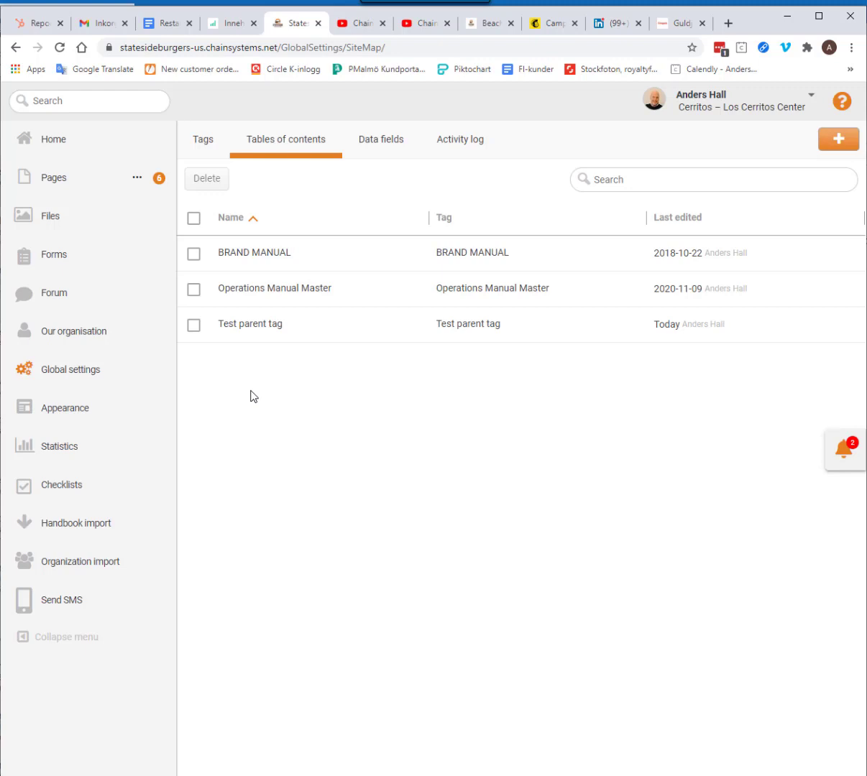
# Step: Add the "Test tag Chapter 2" tag to the "Recipe data base" page and save the page
pyautogui.click(47, 185)
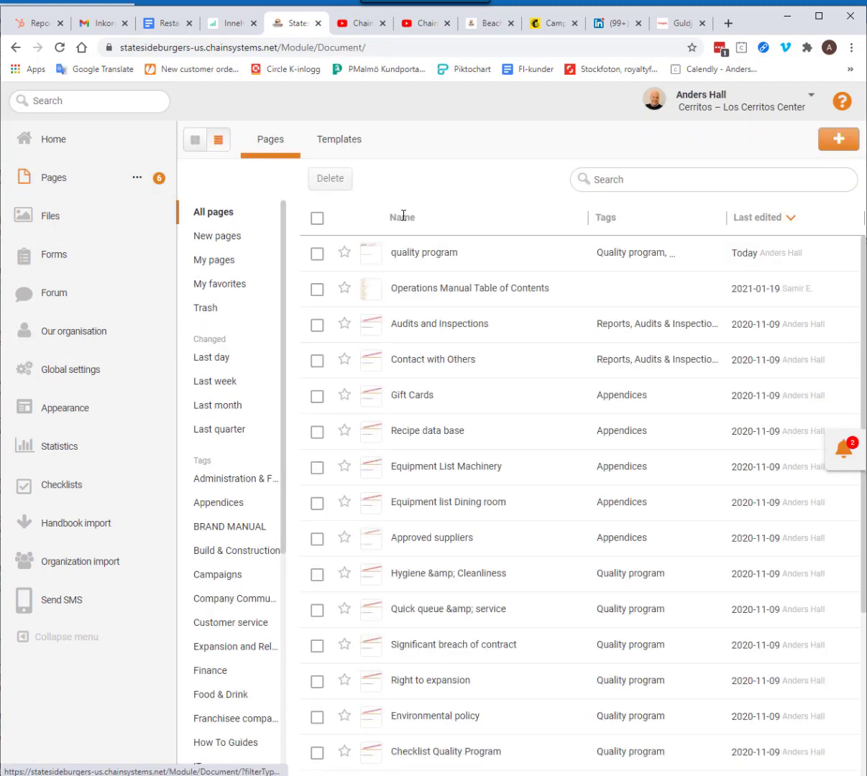
pyautogui.click(405, 435)
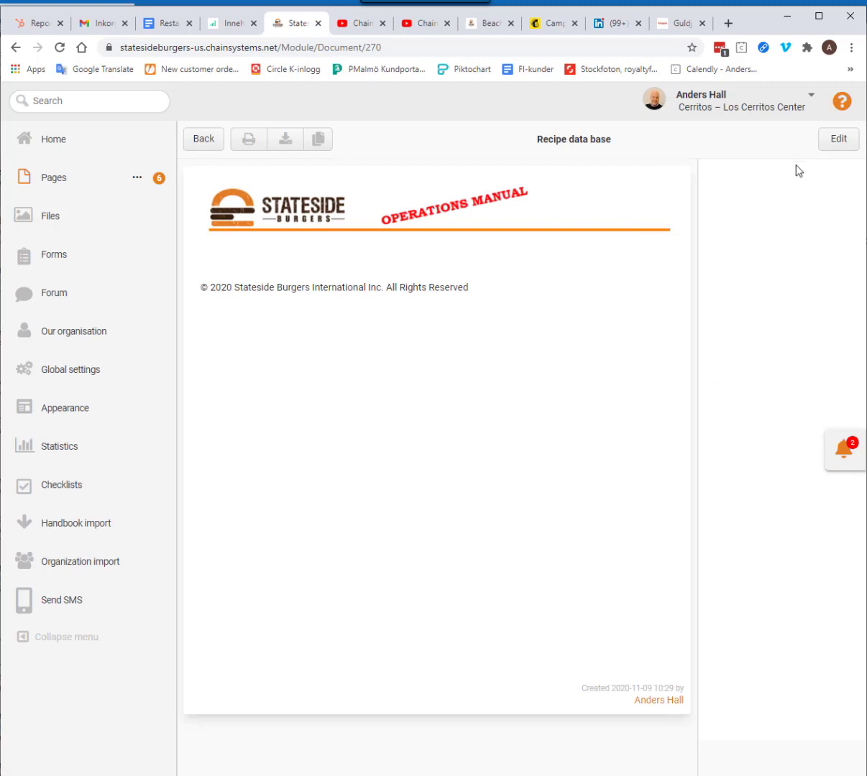
pyautogui.click(838, 141)
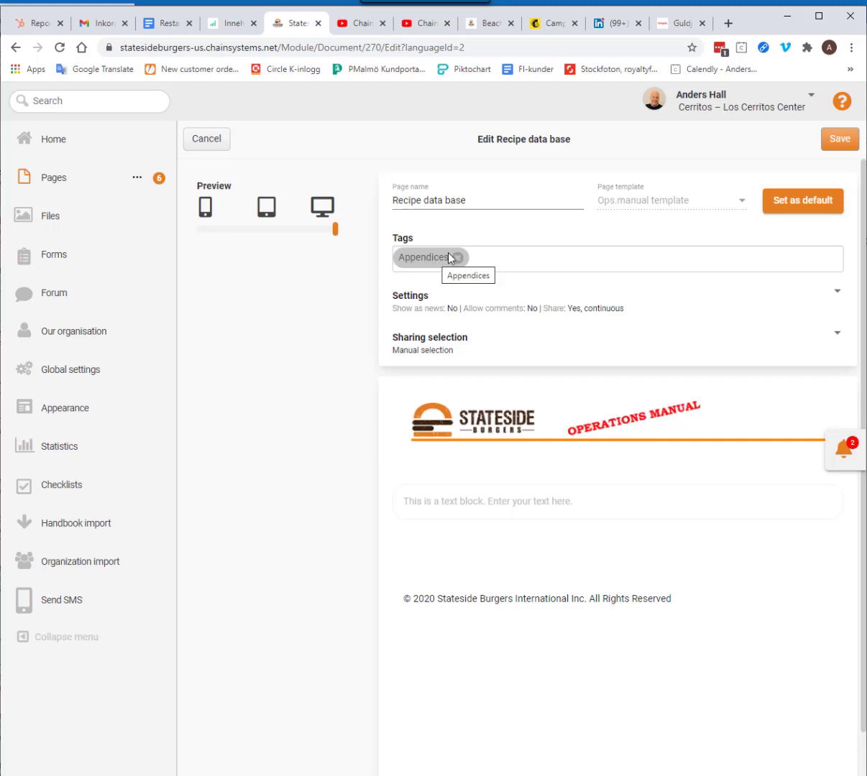
pyautogui.click(530, 256)
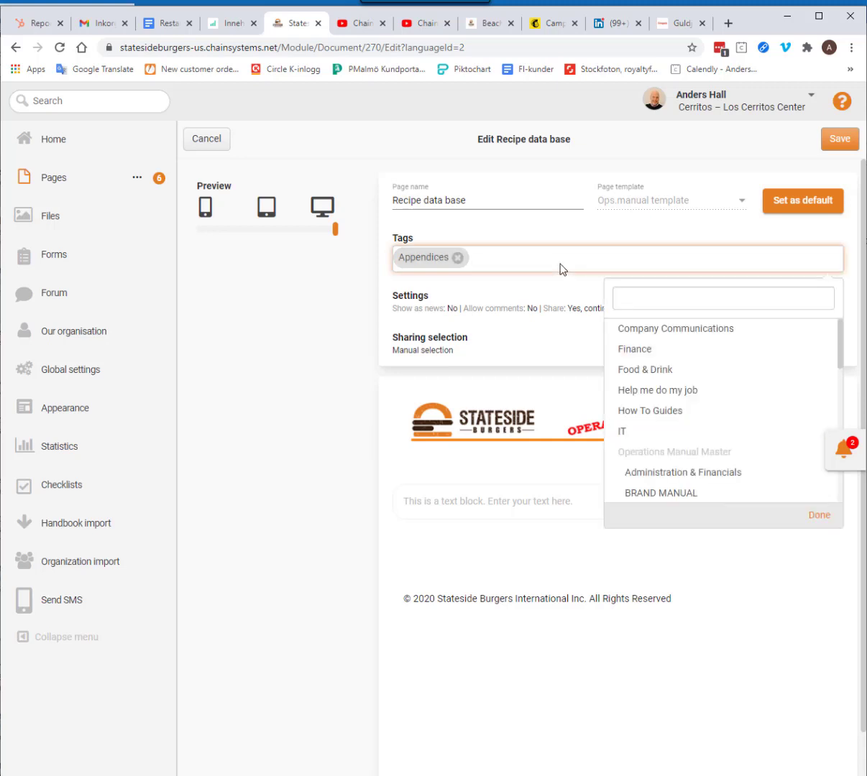
pyautogui.scroll(-5, 696, 424)
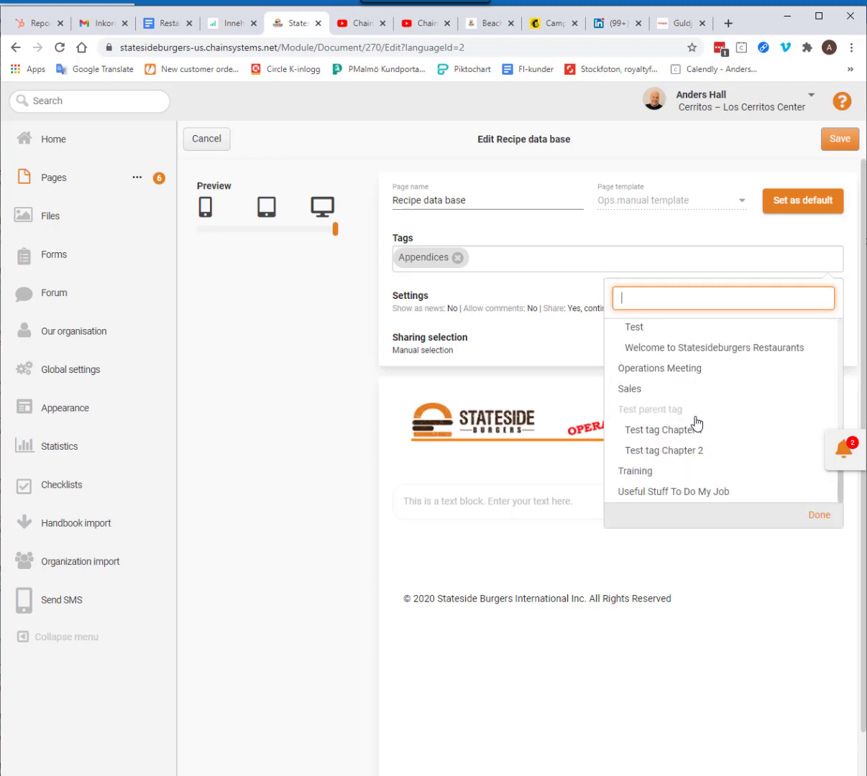
pyautogui.click(654, 456)
pyautogui.click(815, 516)
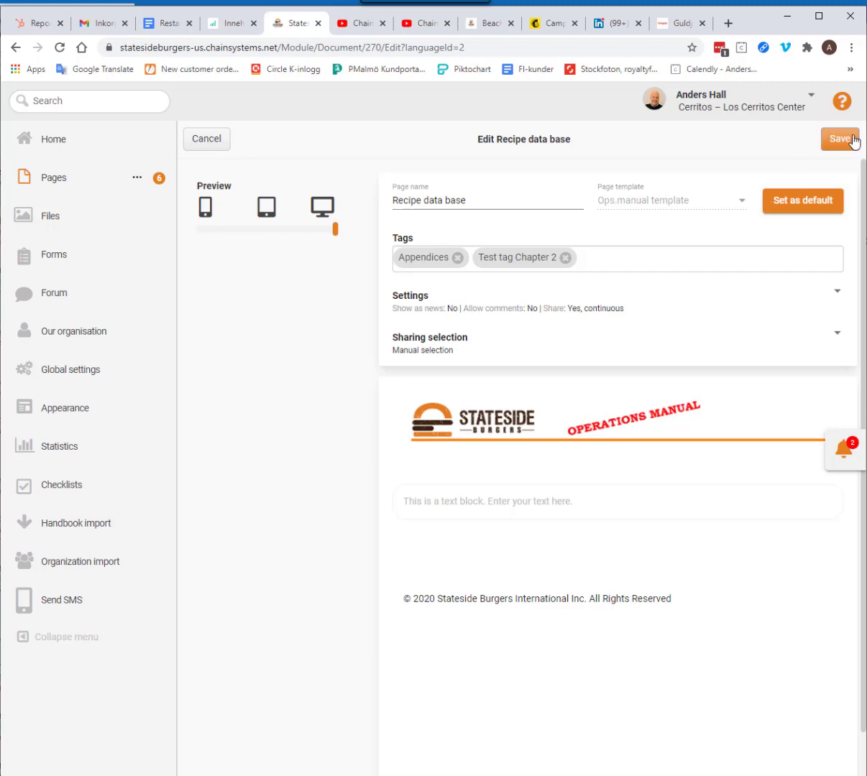
pyautogui.click(839, 138)
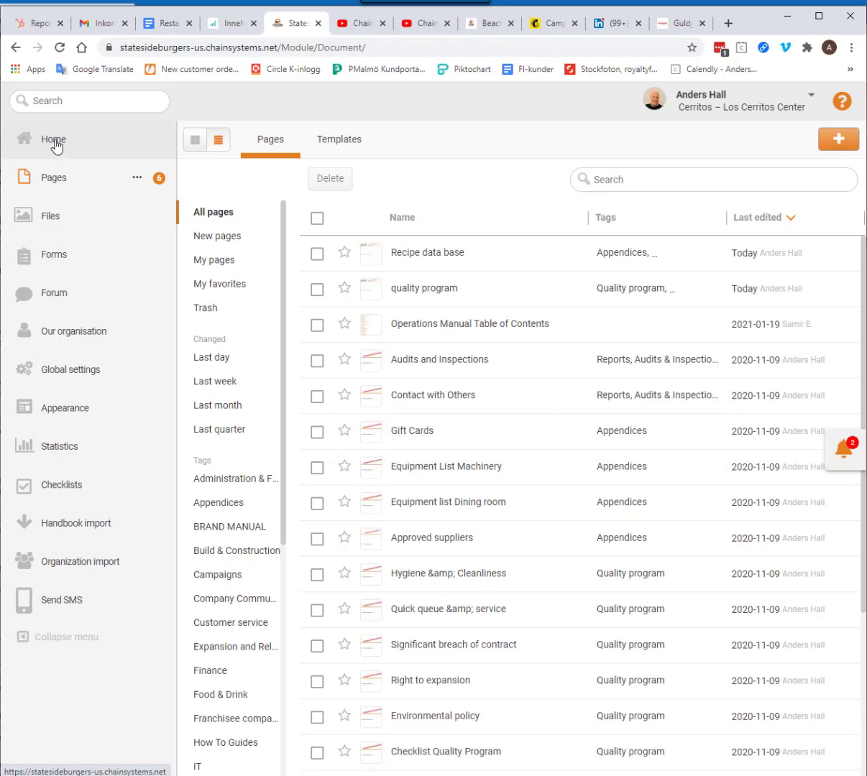
# Step: Open the operations manual overview from the home page and open its embedded table of contents settings for editing
pyautogui.click(54, 140)
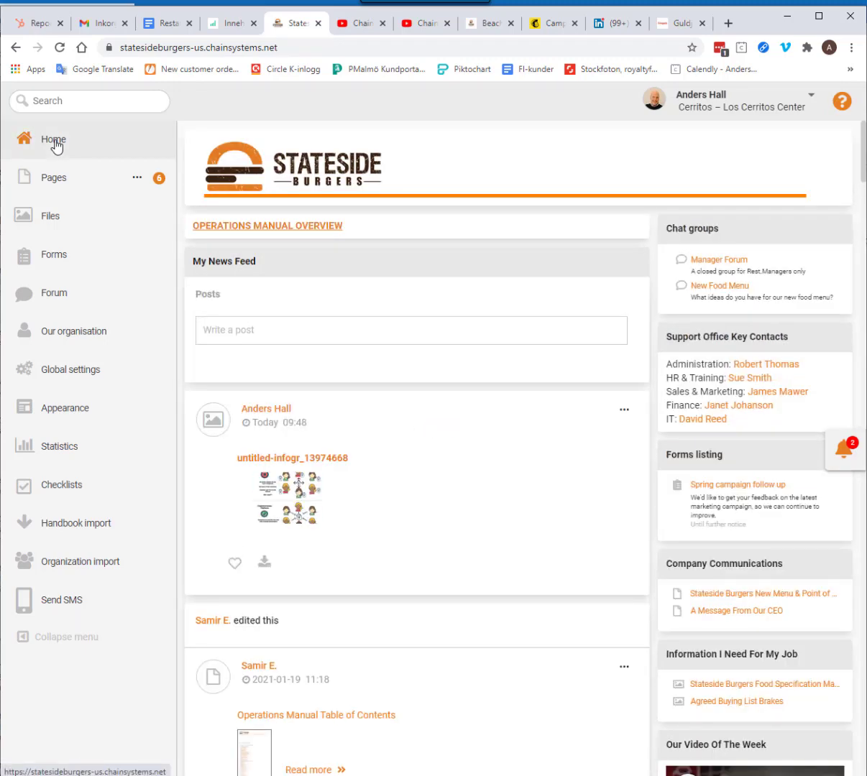
pyautogui.click(248, 227)
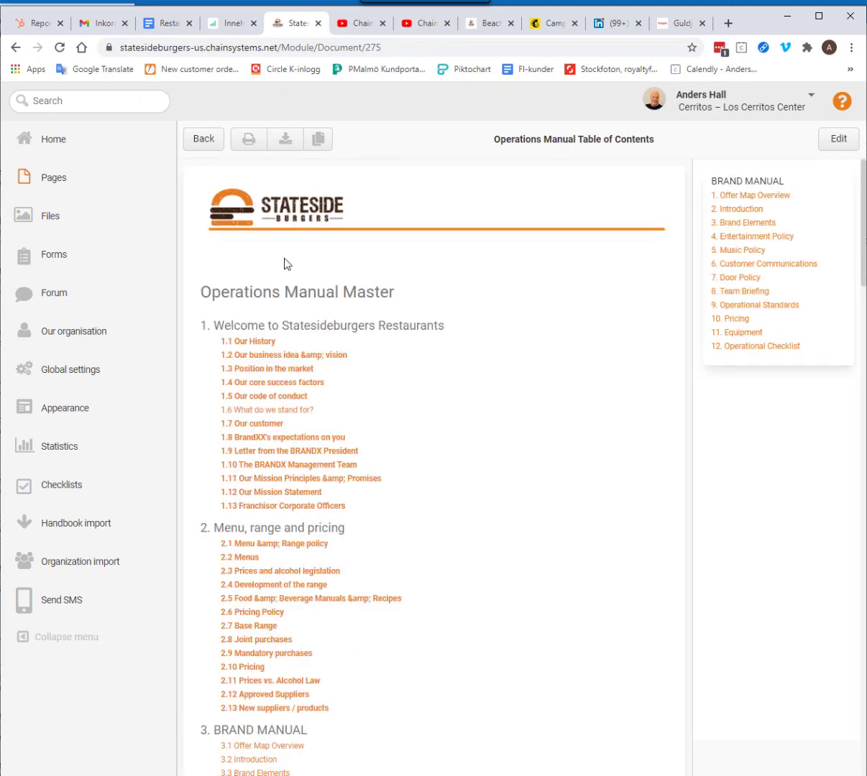
pyautogui.click(837, 140)
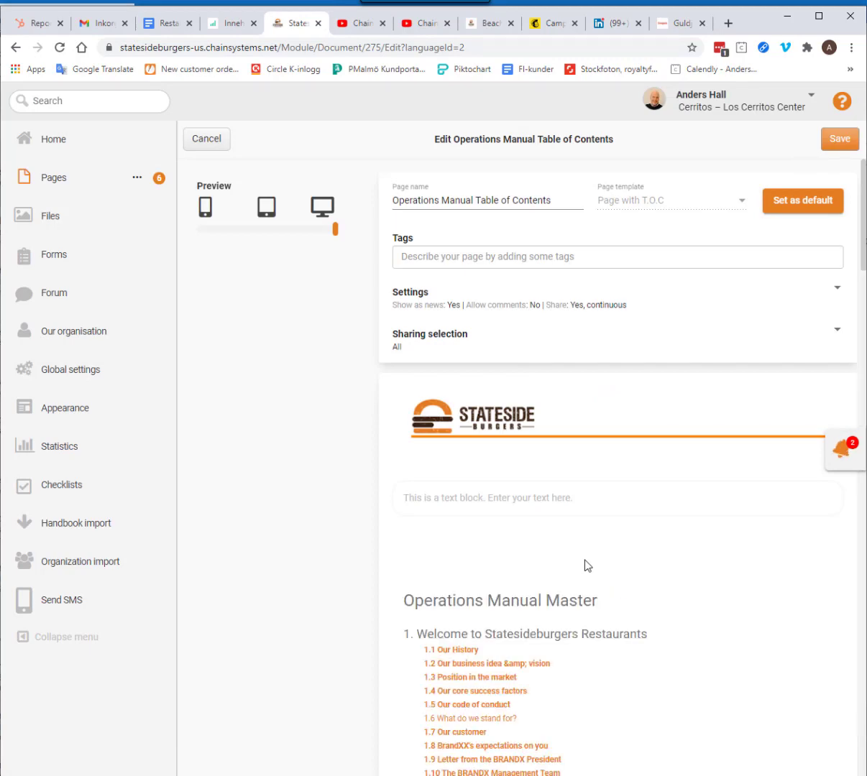
pyautogui.scroll(-3, 583, 565)
pyautogui.click(601, 518)
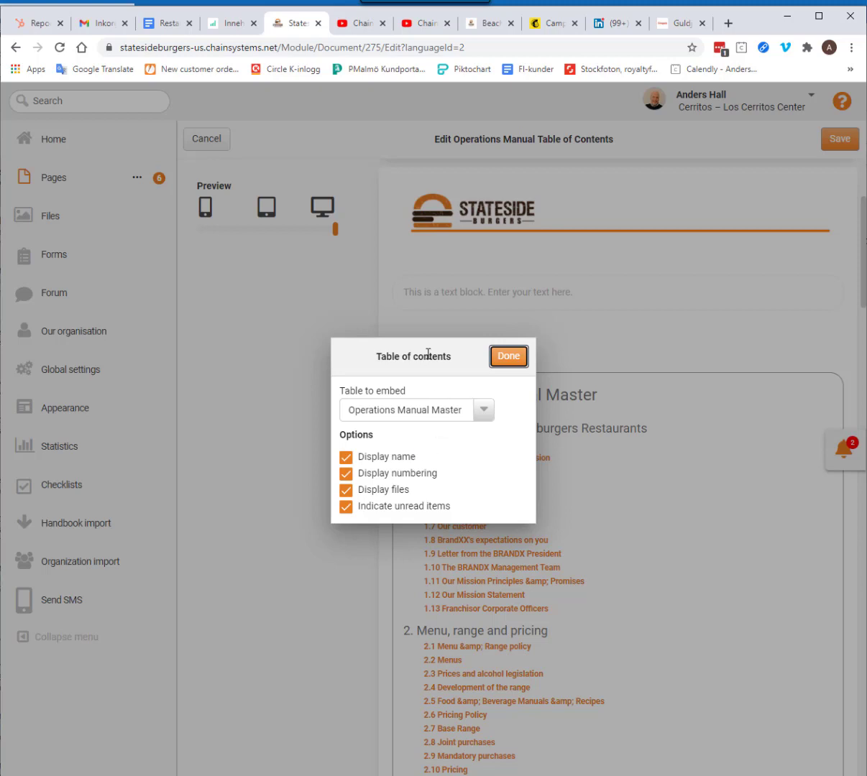
# Step: Embed the "Test parent tag" table in the page's table of contents block
pyautogui.click(485, 415)
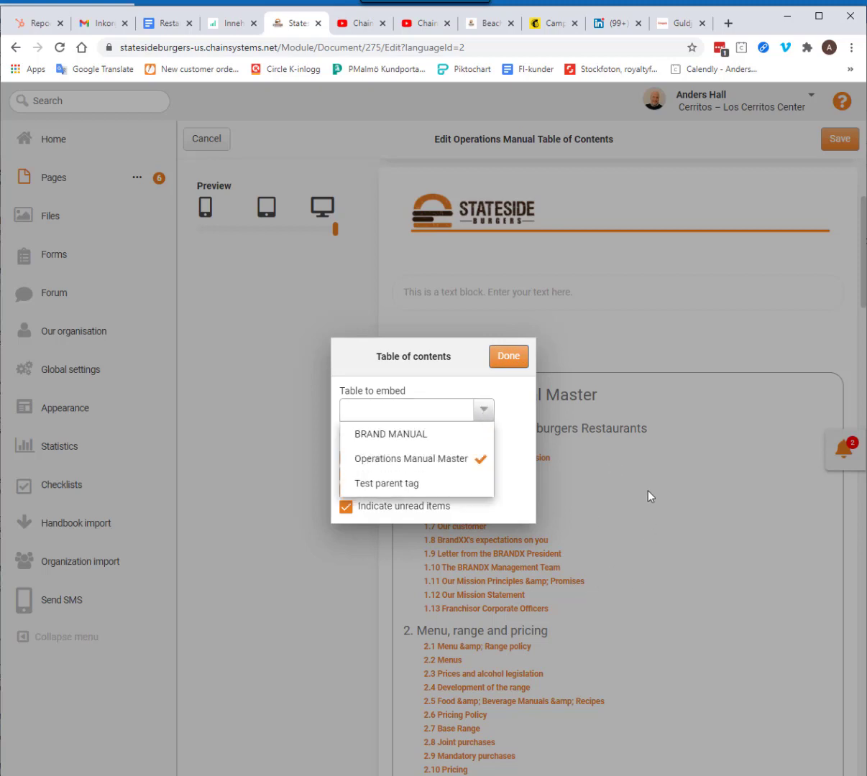
pyautogui.click(392, 486)
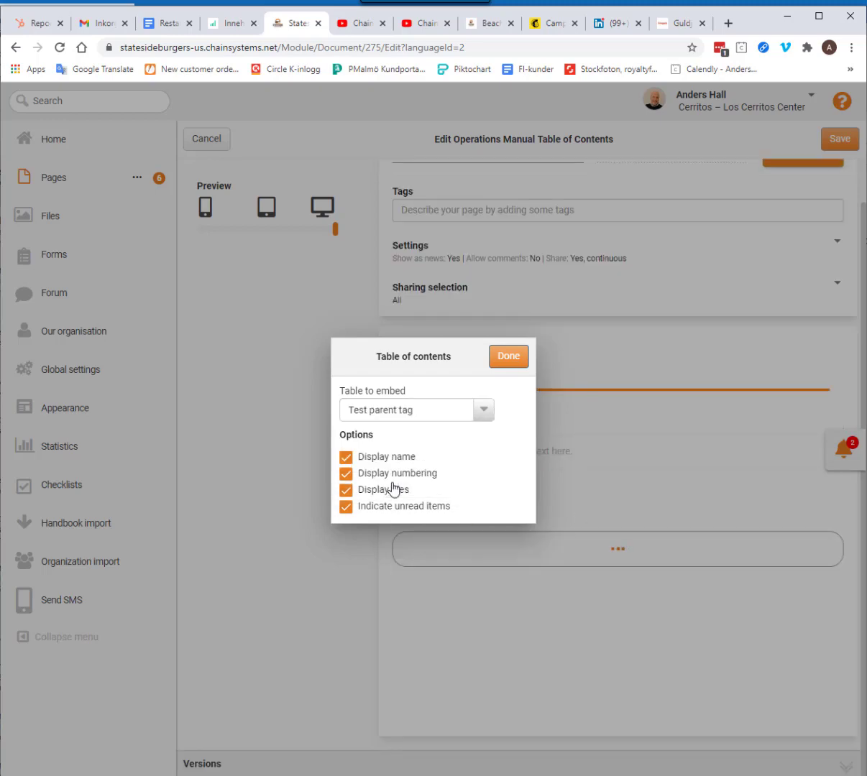
pyautogui.click(506, 355)
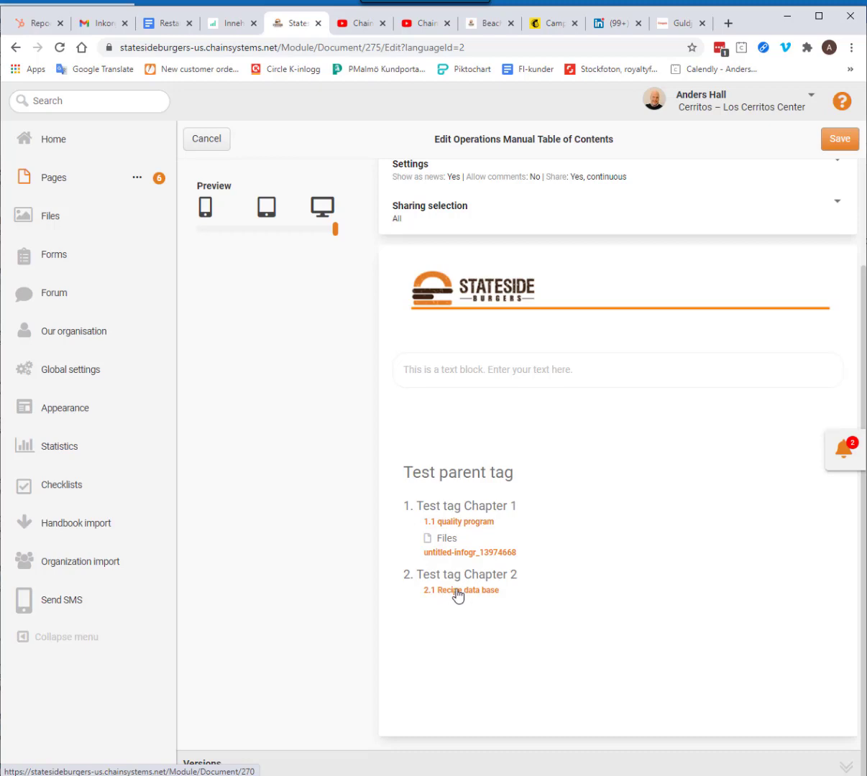
# Step: Switch the block's embedded table back to Operations Manual Master
pyautogui.click(468, 536)
pyautogui.click(483, 409)
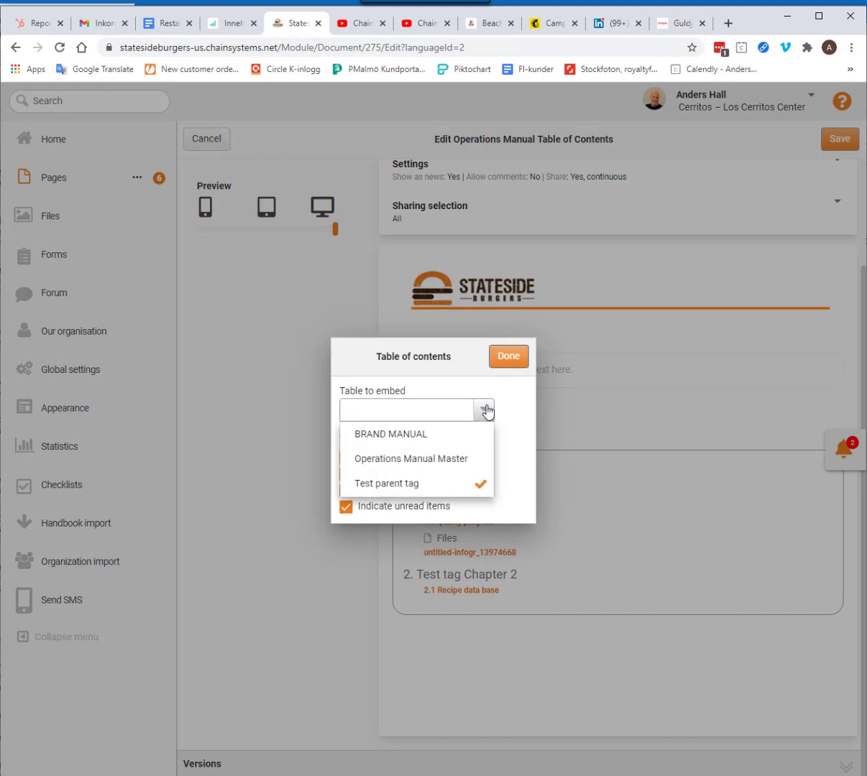
pyautogui.click(403, 460)
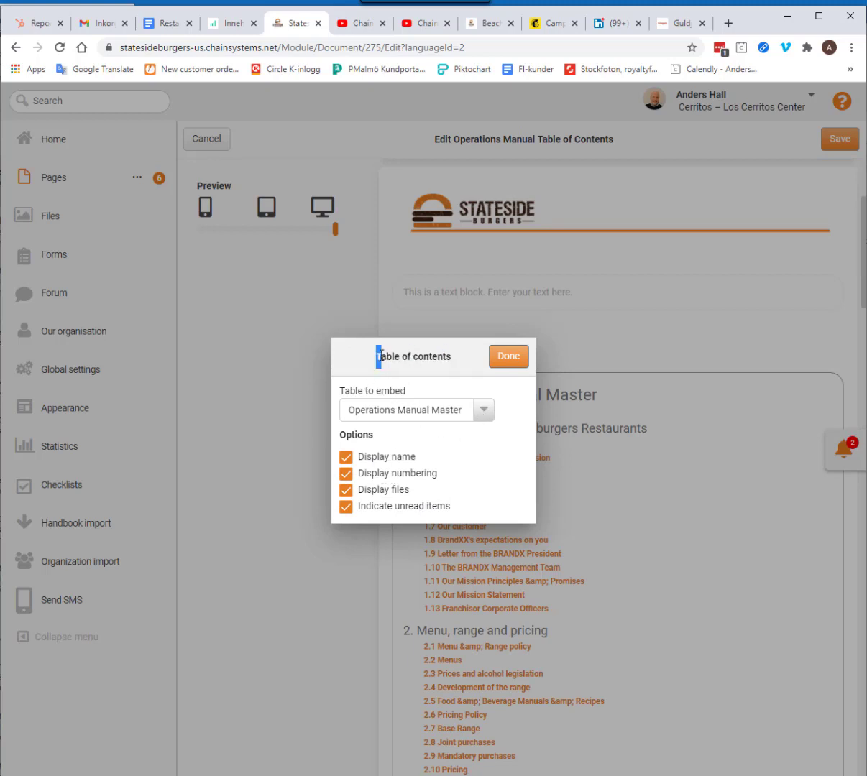
# Step: Turn the Display name and Display numbering options off and on again to compare their effect on the table
pyautogui.click(346, 460)
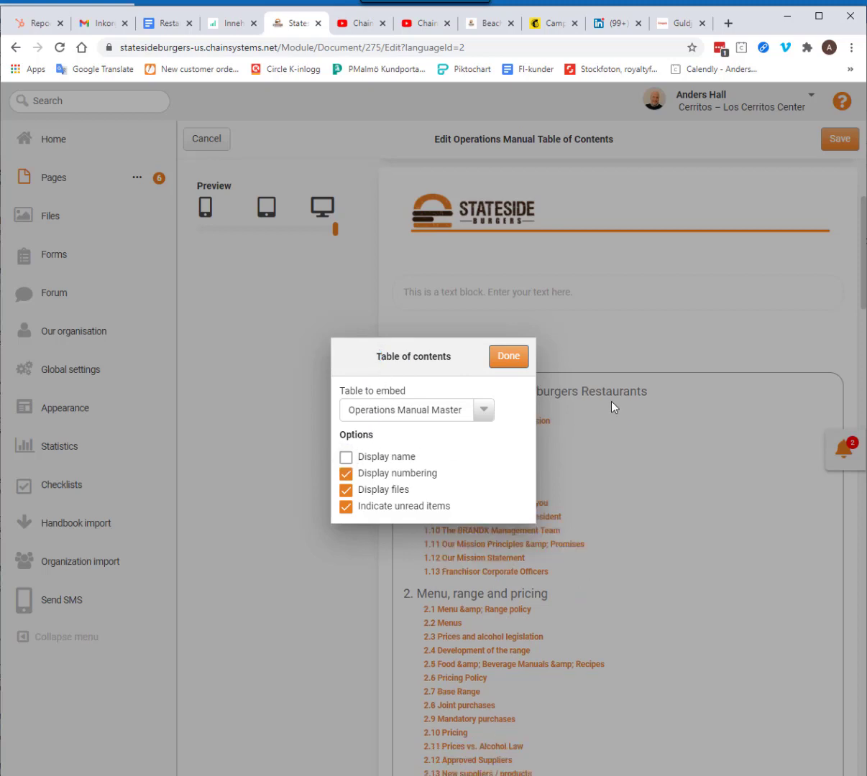
pyautogui.click(346, 458)
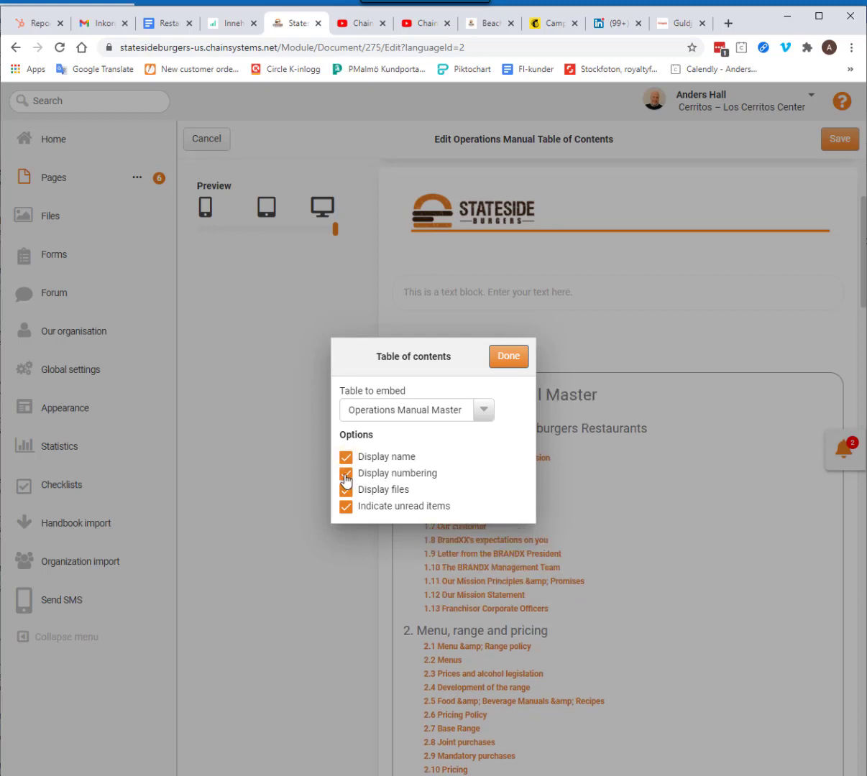
pyautogui.click(346, 475)
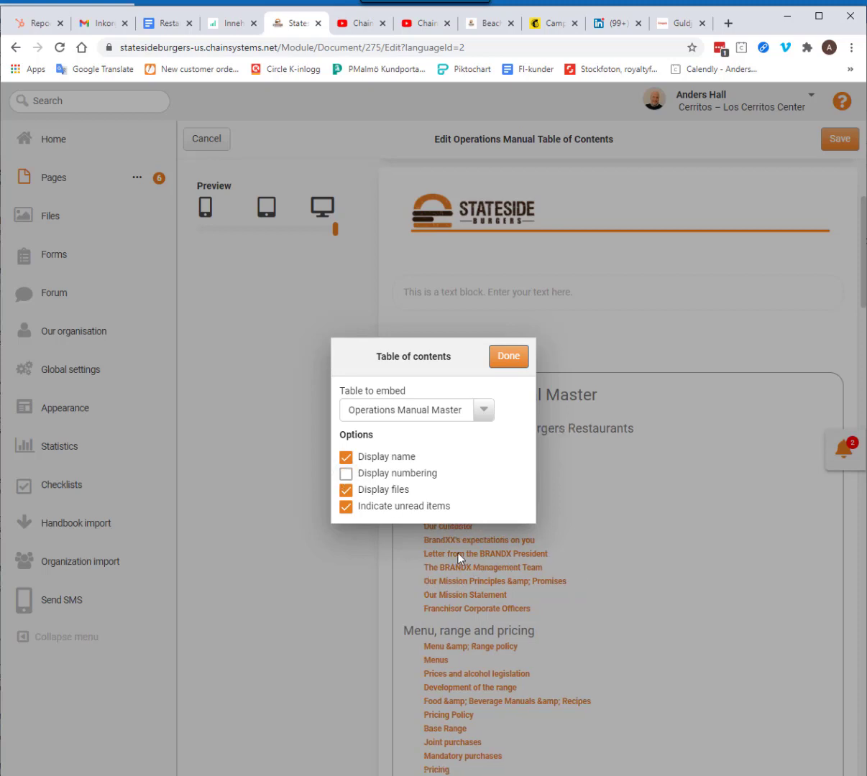
pyautogui.click(346, 475)
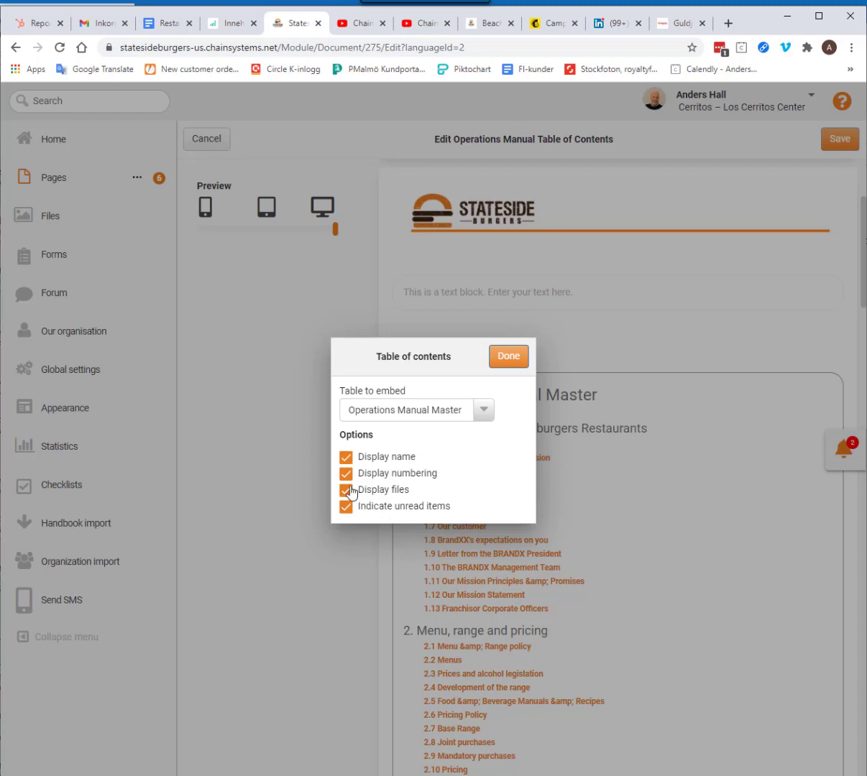
# Step: Toggle Display files and Indicate unread items off and on, and leave the page editor without saving
pyautogui.click(345, 492)
pyautogui.click(345, 492)
pyautogui.click(345, 507)
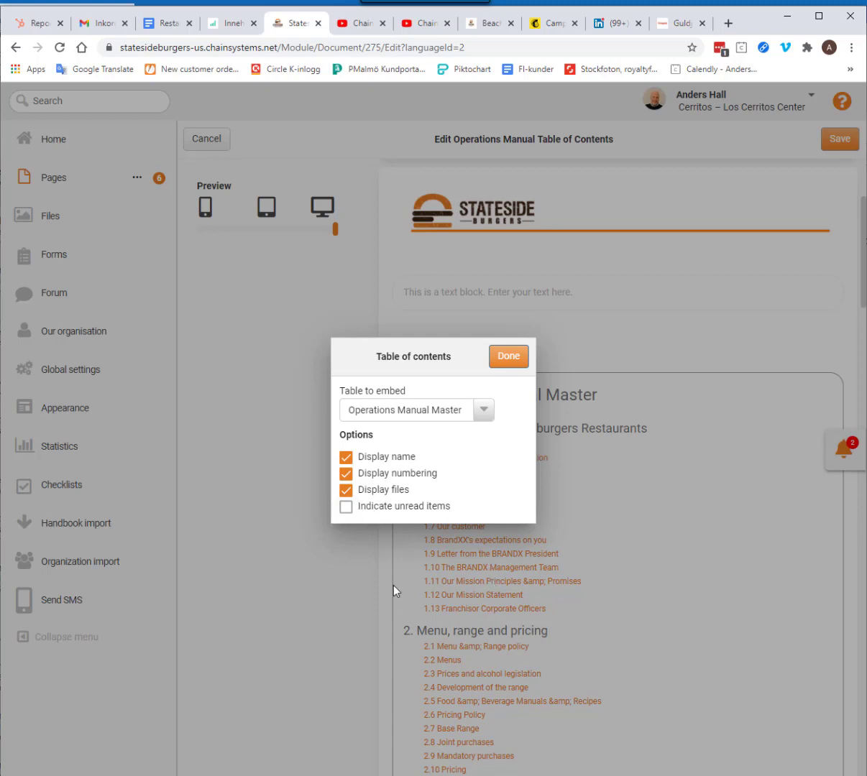
pyautogui.click(346, 507)
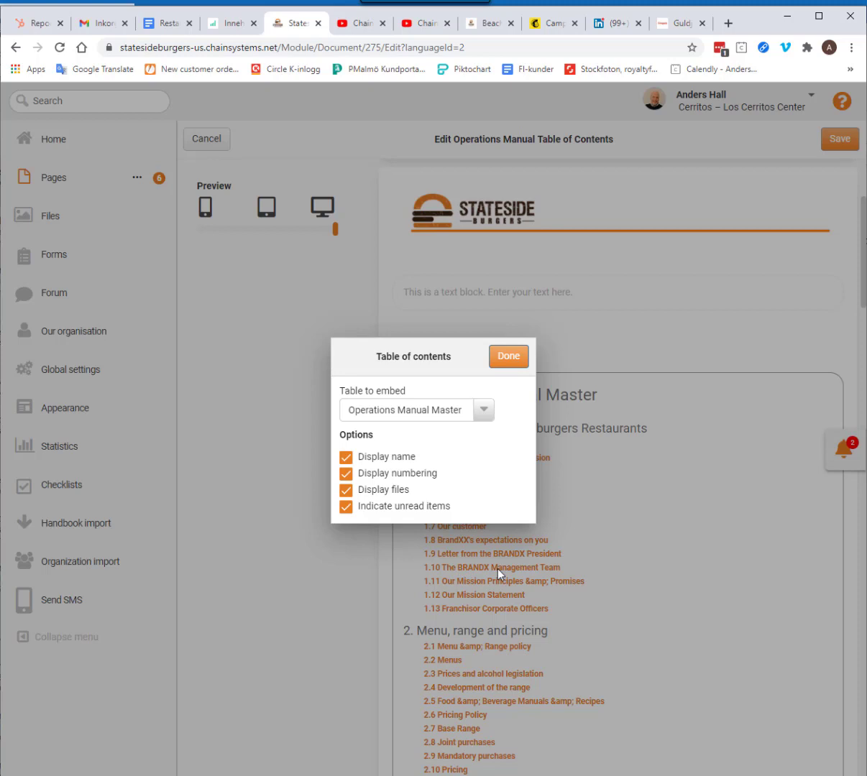
pyautogui.click(344, 508)
pyautogui.click(510, 357)
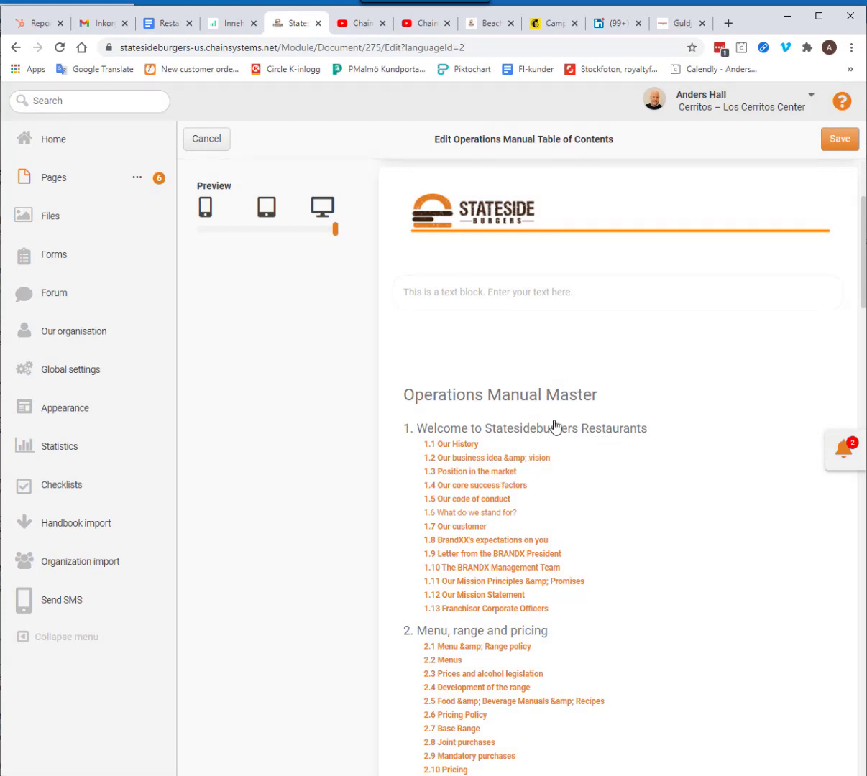
pyautogui.click(205, 141)
pyautogui.click(516, 477)
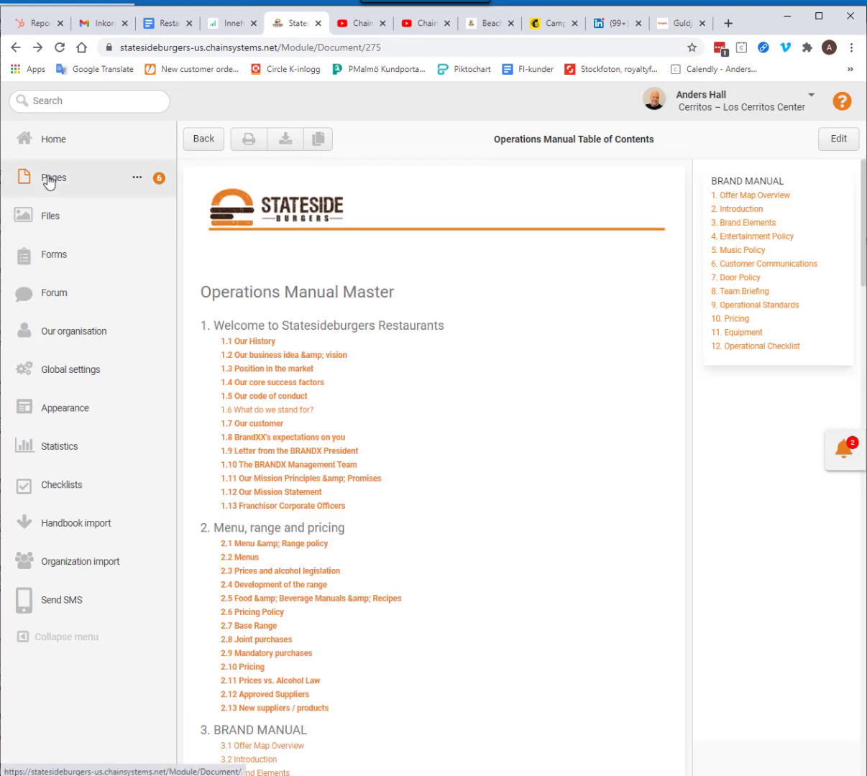
# Step: Open the "Page with T.O.C" template, examine its table of contents block settings, and leave without saving
pyautogui.click(49, 181)
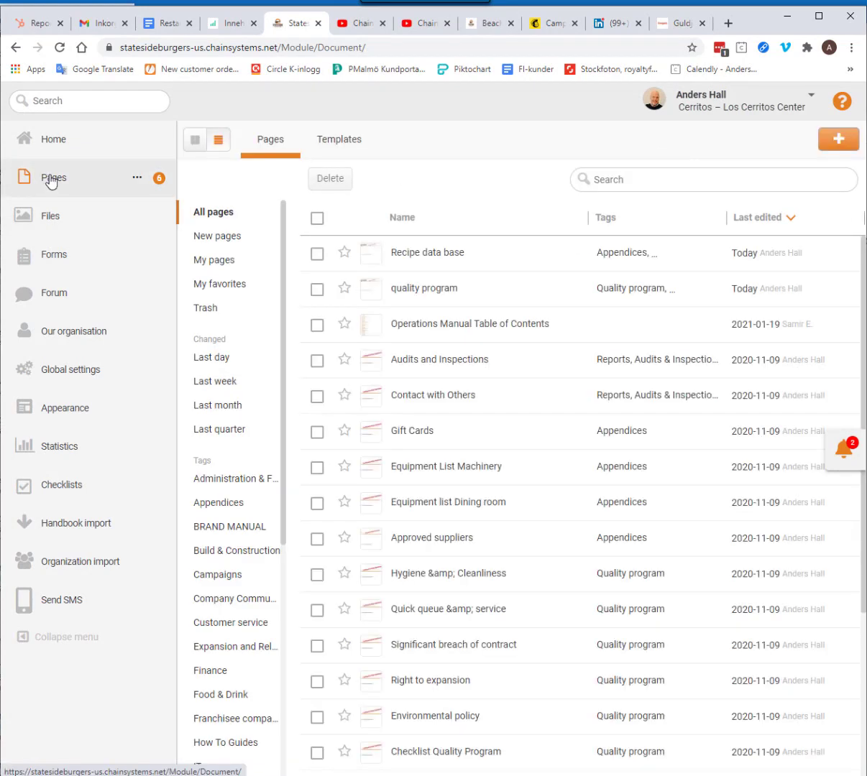
pyautogui.click(352, 142)
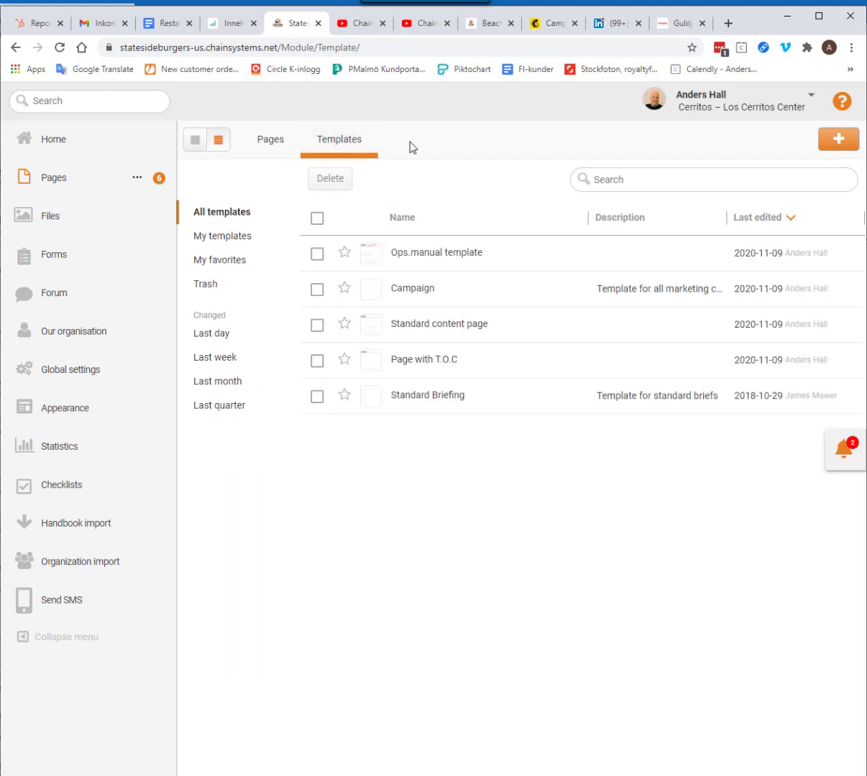
pyautogui.click(422, 367)
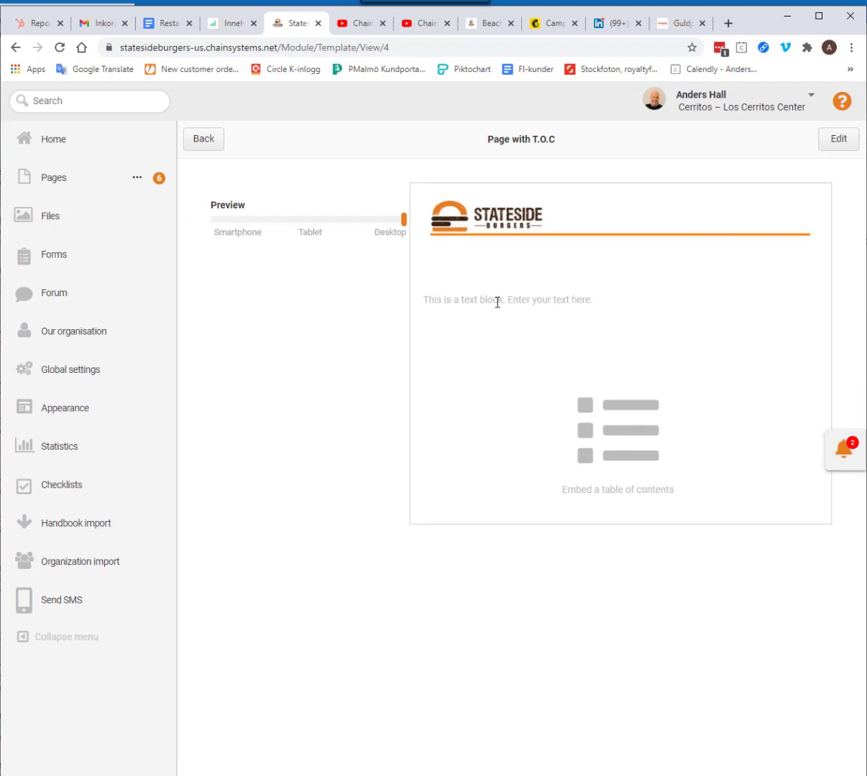
pyautogui.click(836, 138)
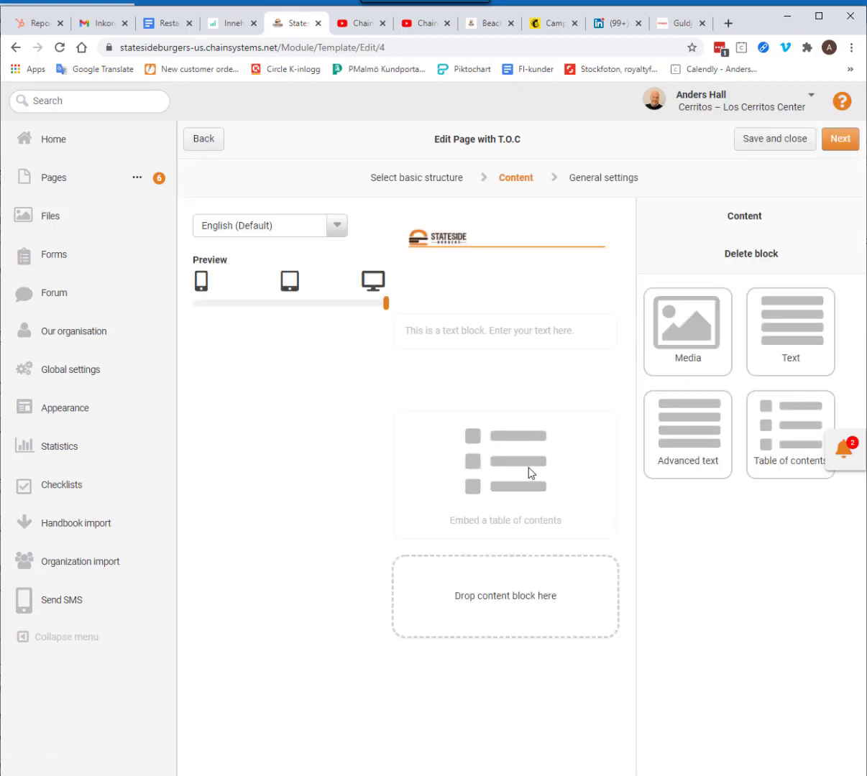
pyautogui.click(560, 463)
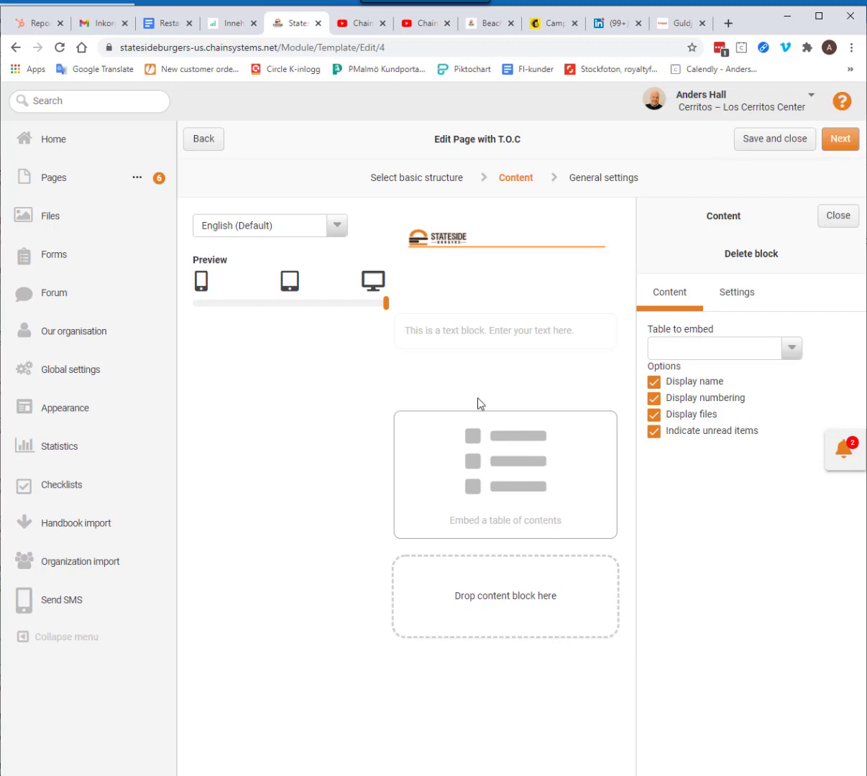
pyautogui.click(205, 141)
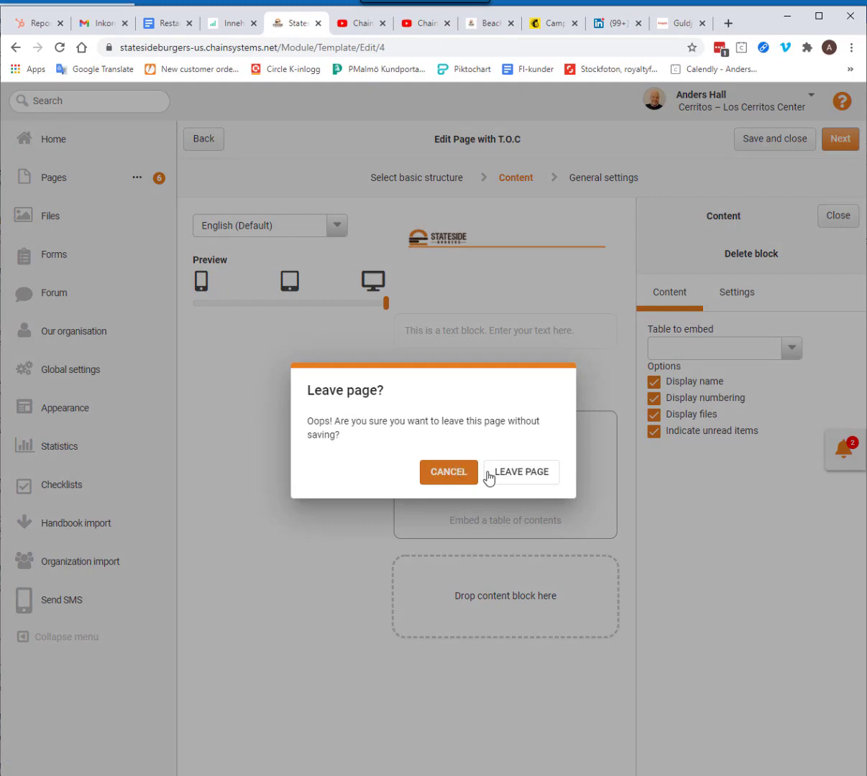
pyautogui.click(489, 474)
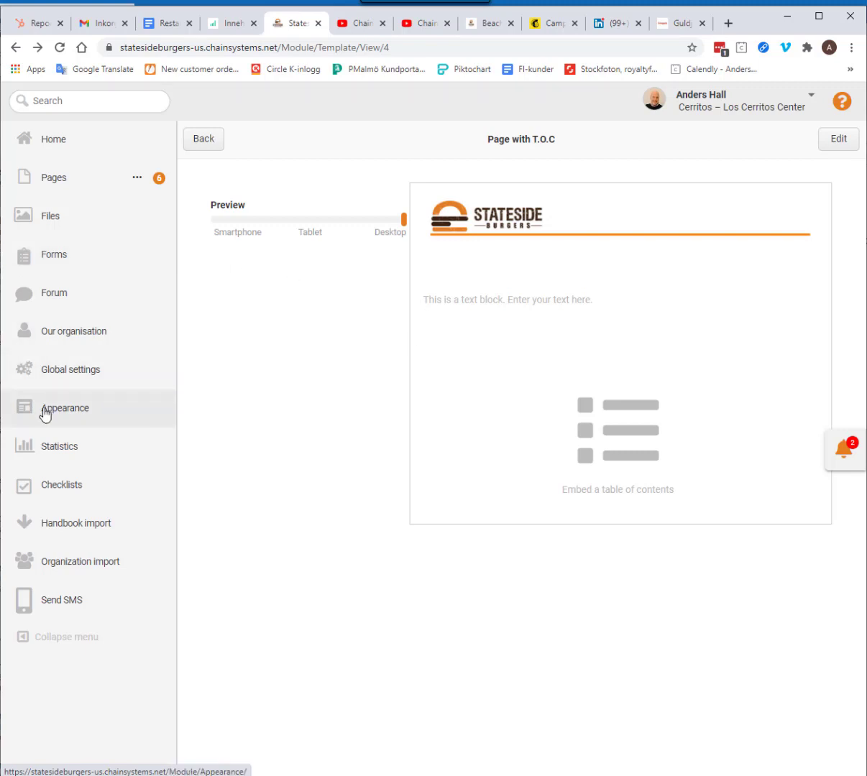
# Step: Add a Table of contents widget below Chat groups on the start page and embed "Test parent tag" in it
pyautogui.click(44, 411)
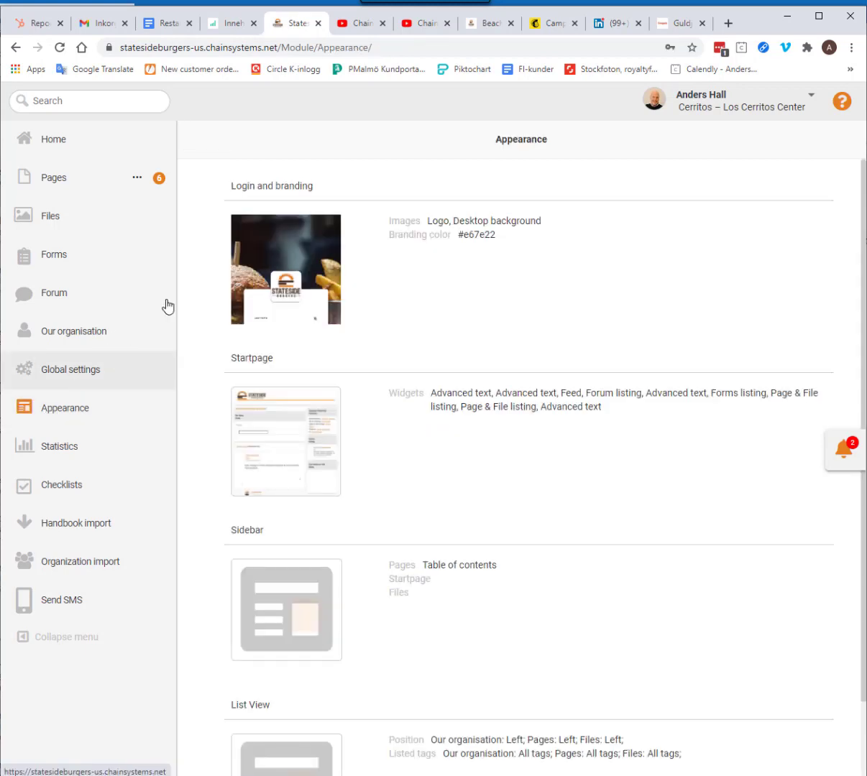
pyautogui.click(550, 439)
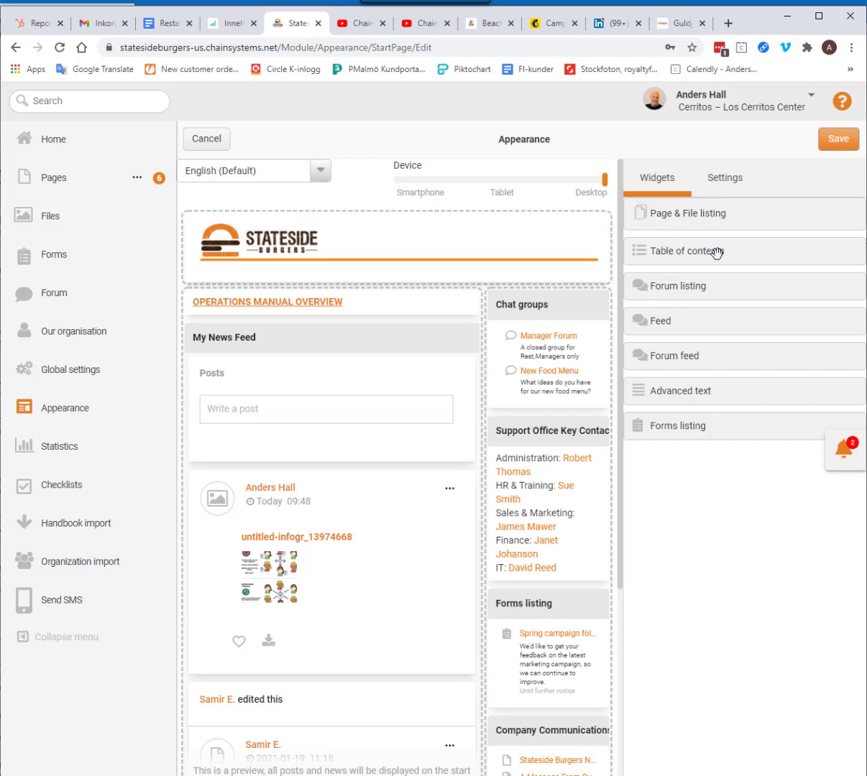
pyautogui.moveTo(716, 252); pyautogui.dragTo(525, 433)
pyautogui.click(525, 433)
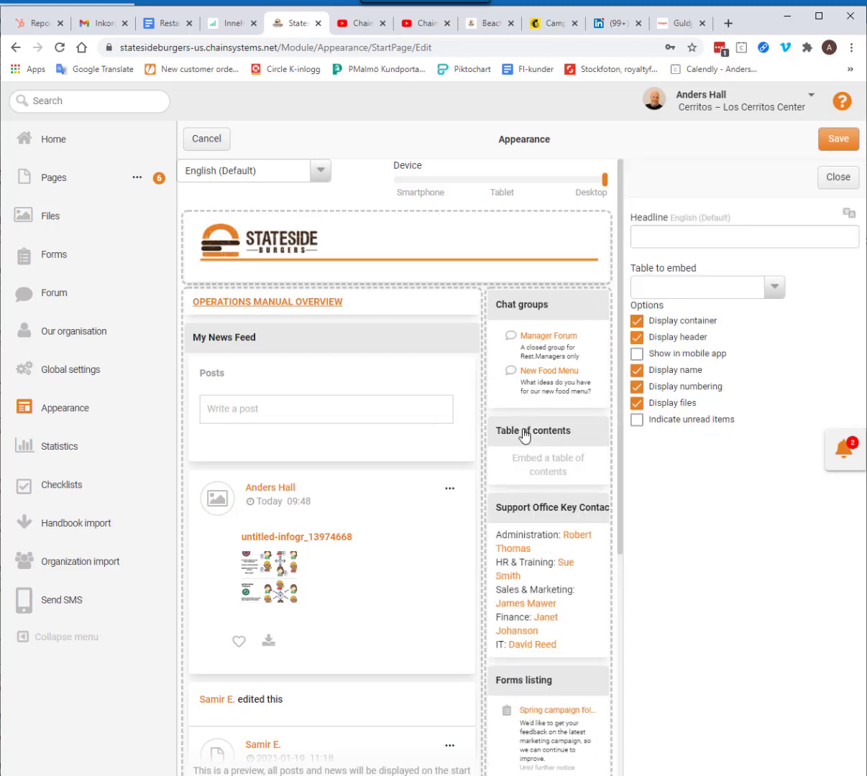
pyautogui.click(776, 288)
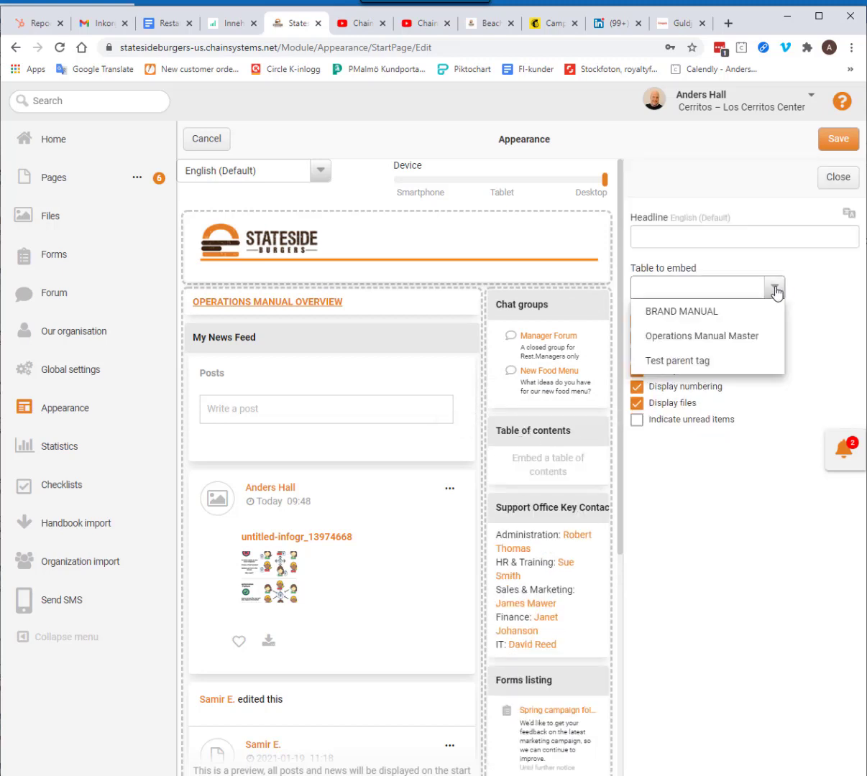
pyautogui.click(673, 360)
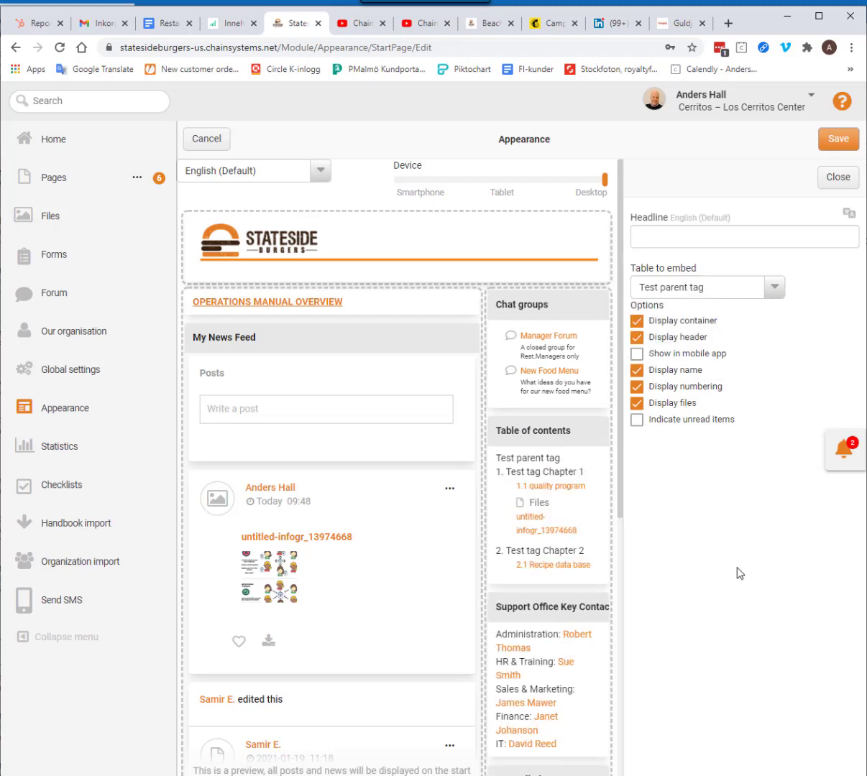
# Step: Change the widget's embedded table to Operations Manual Master and review its chapters in the start page preview
pyautogui.click(776, 287)
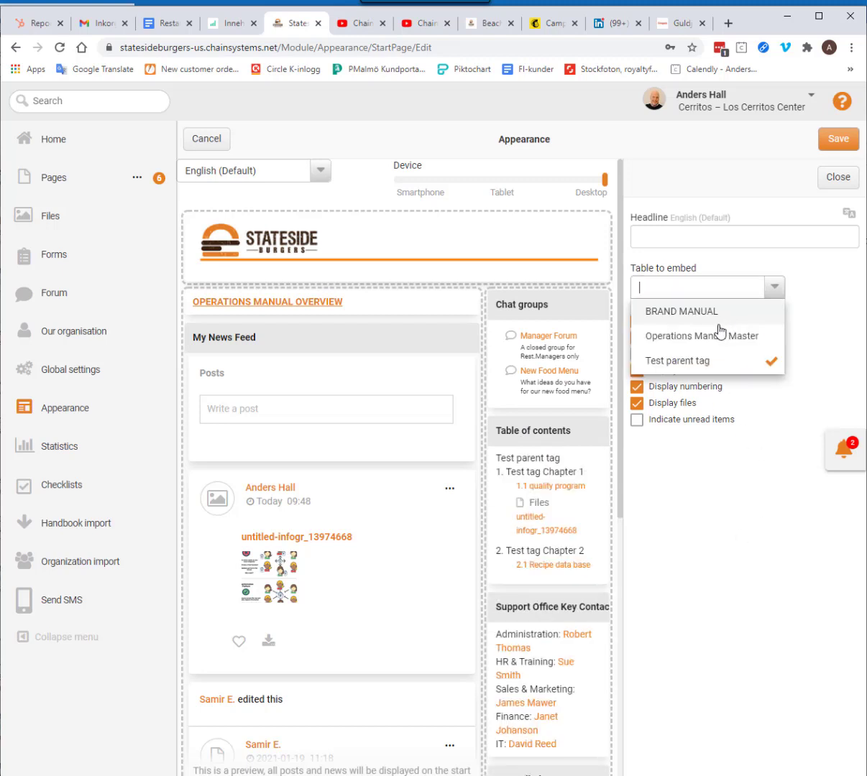
pyautogui.click(709, 335)
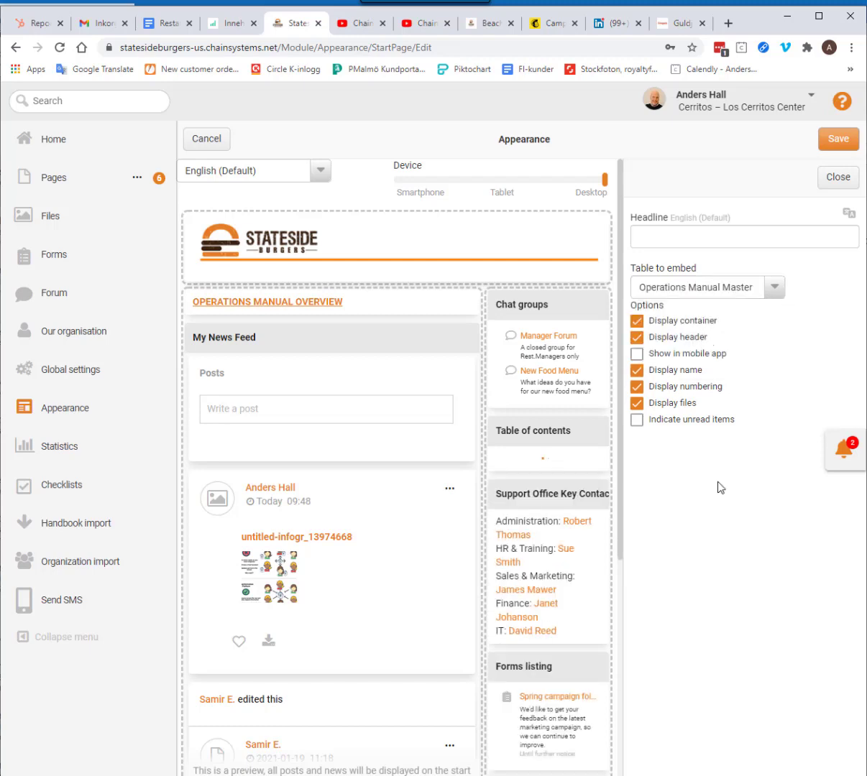
pyautogui.scroll(-7, 590, 460)
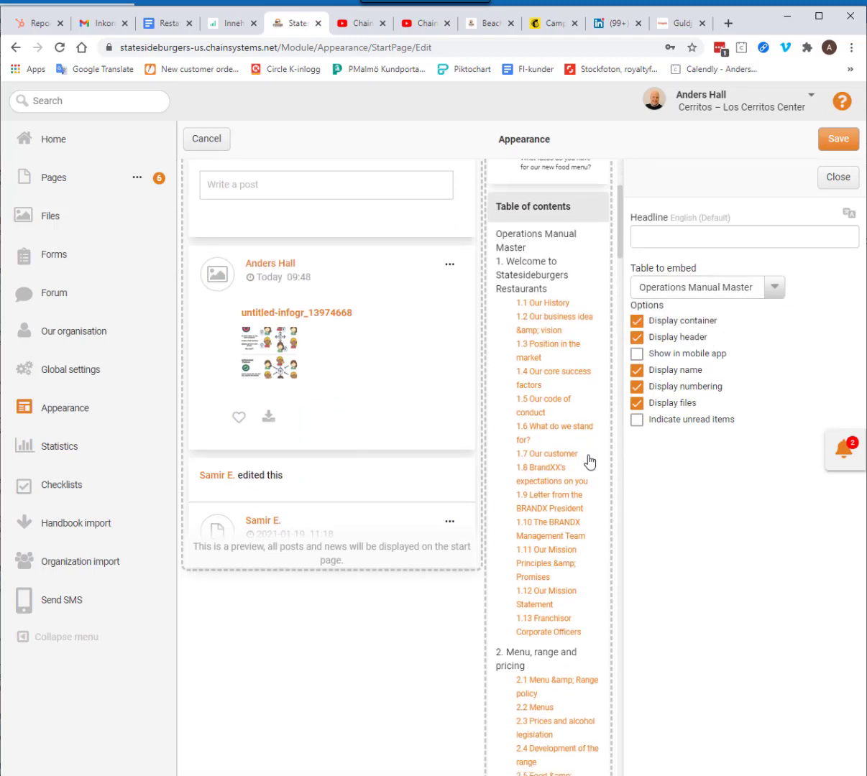
pyautogui.scroll(-11, 590, 460)
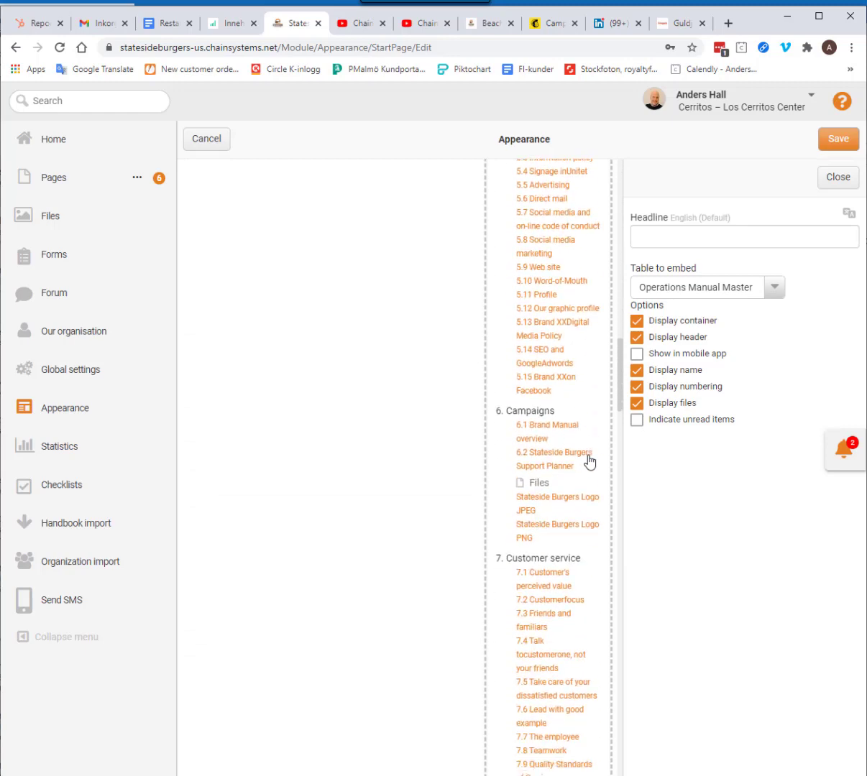
pyautogui.scroll(-12, 590, 460)
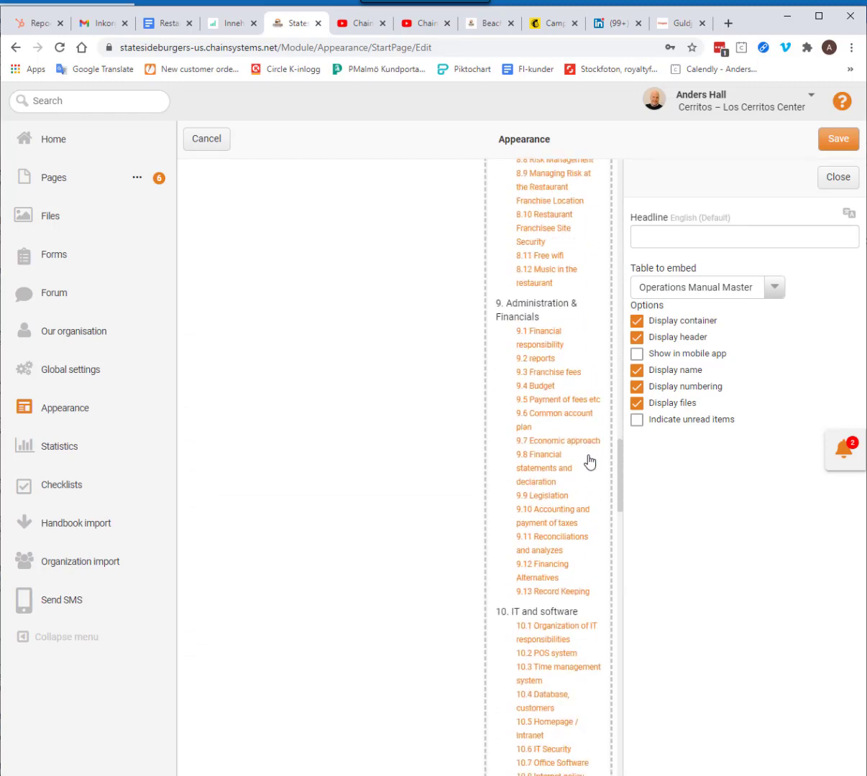
pyautogui.scroll(-10, 551, 569)
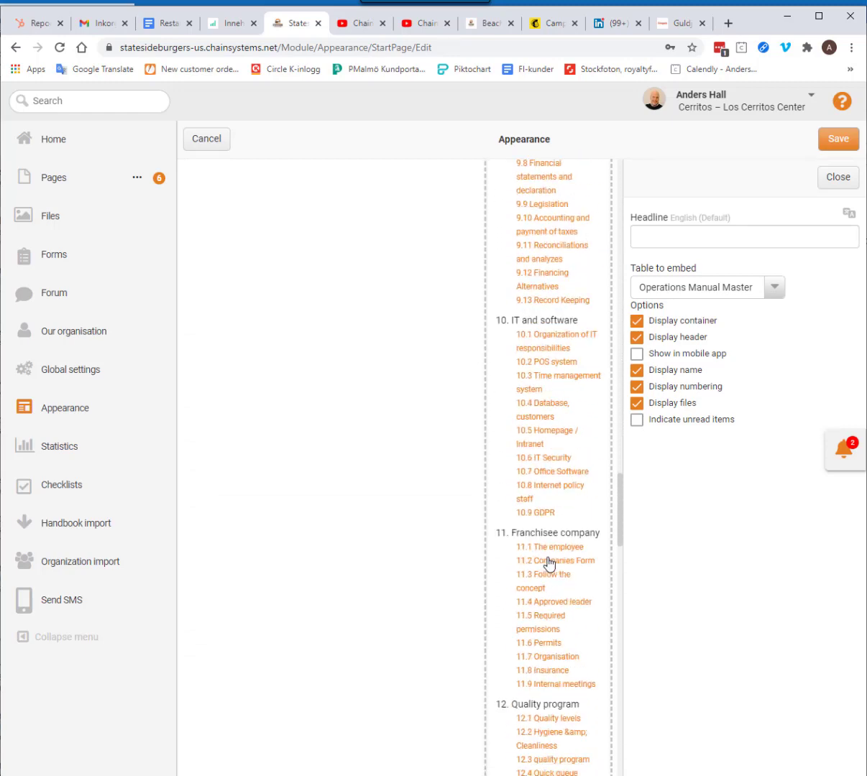
# Step: Review the remaining chapters of the embedded Operations Manual Master through 19. Appendices in the start page preview
pyautogui.scroll(-8, 549, 563)
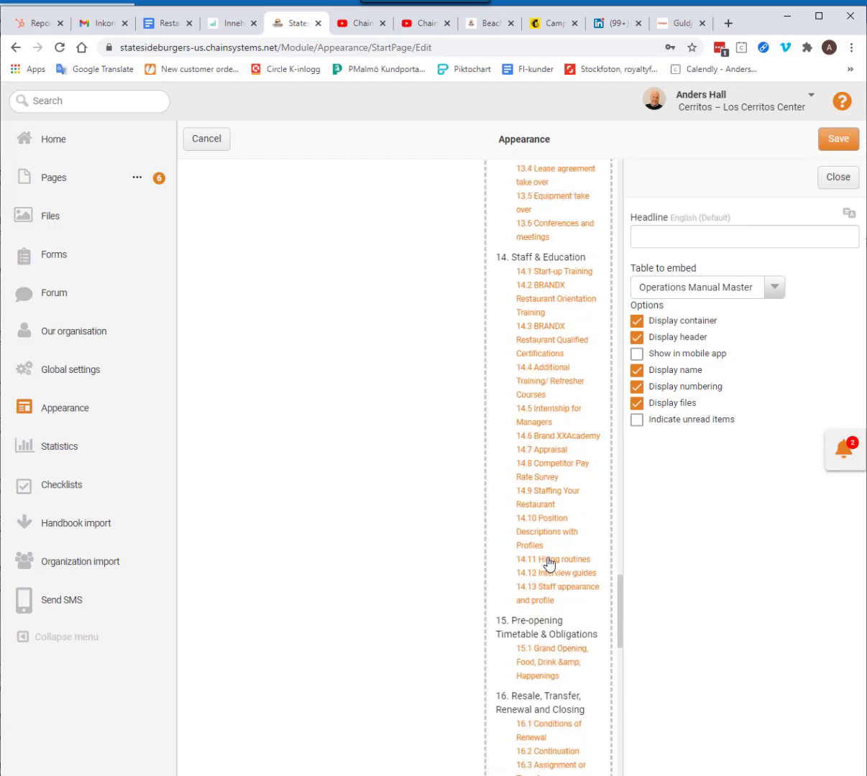
pyautogui.scroll(-6, 549, 563)
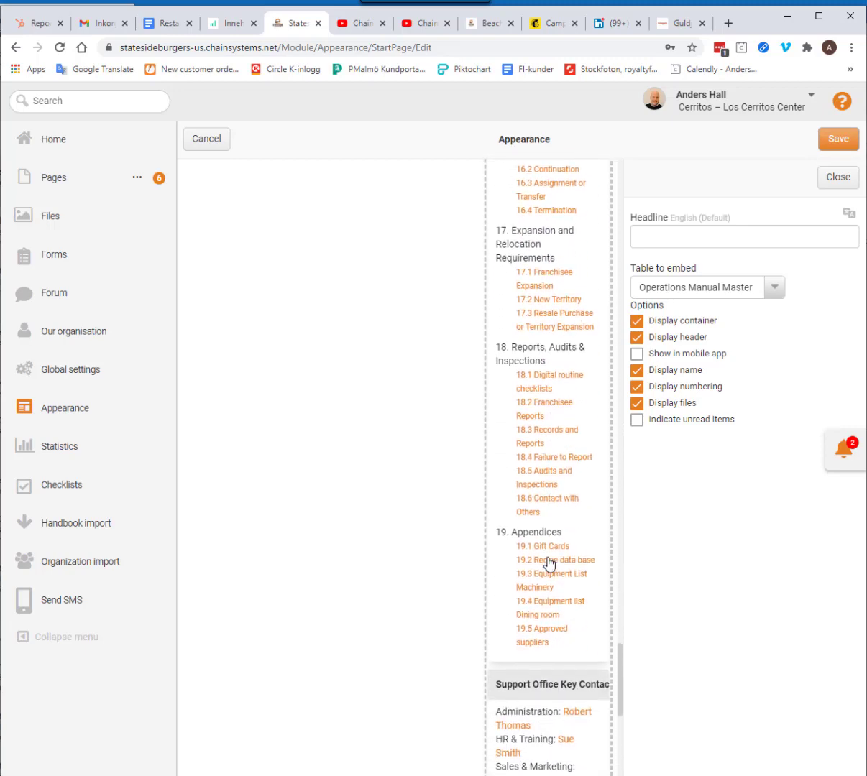
pyautogui.scroll(11, 550, 563)
pyautogui.scroll(20, 550, 563)
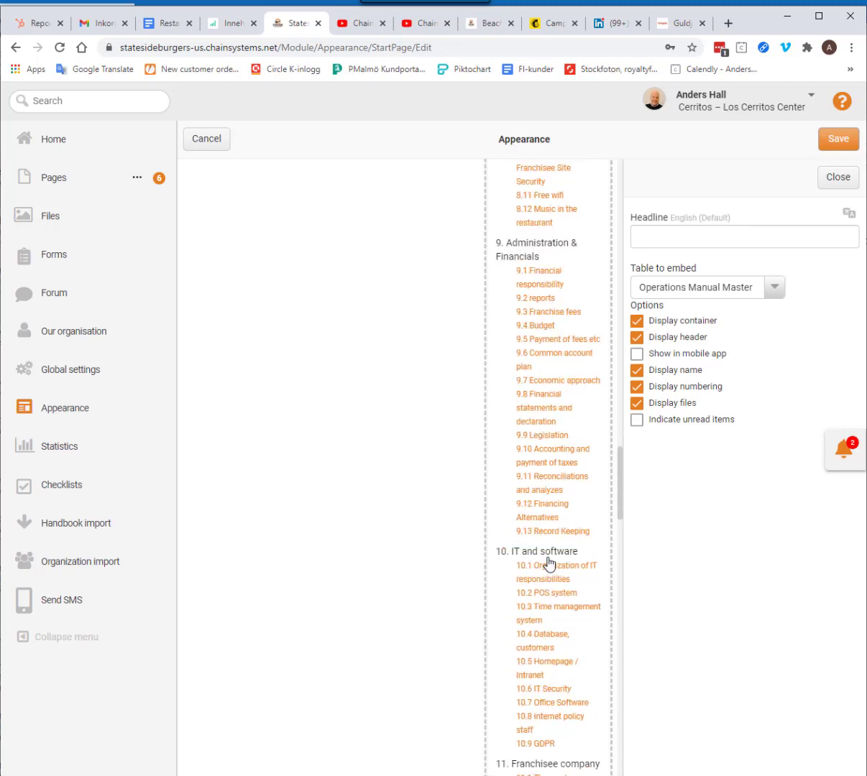
pyautogui.scroll(9, 549, 564)
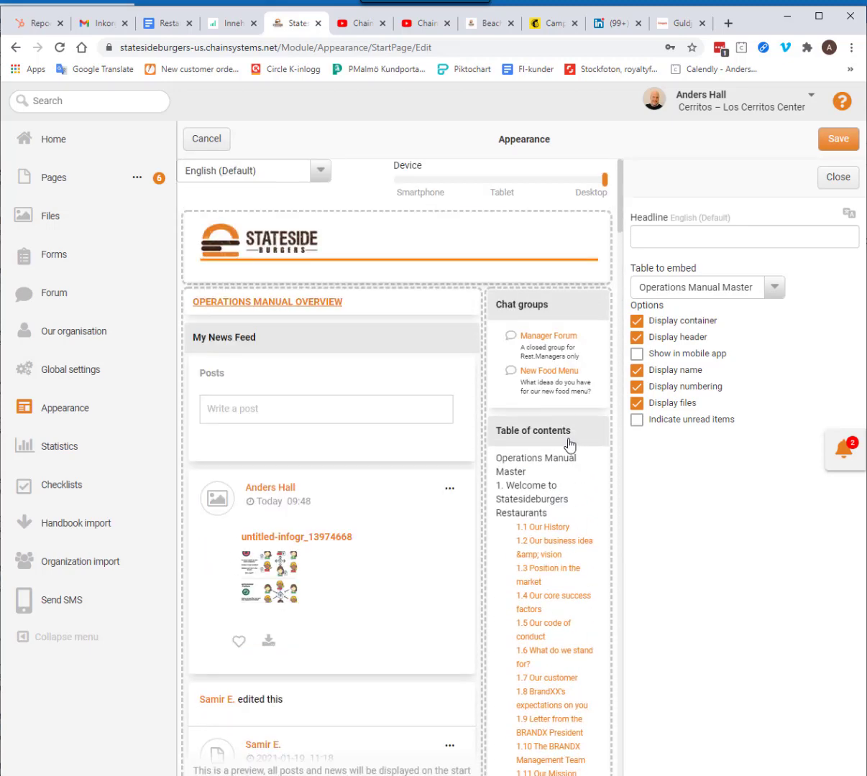
# Step: Remove the Table of contents widget from the start page and leave the editor without saving
pyautogui.moveTo(611, 416); pyautogui.dragTo(654, 216)
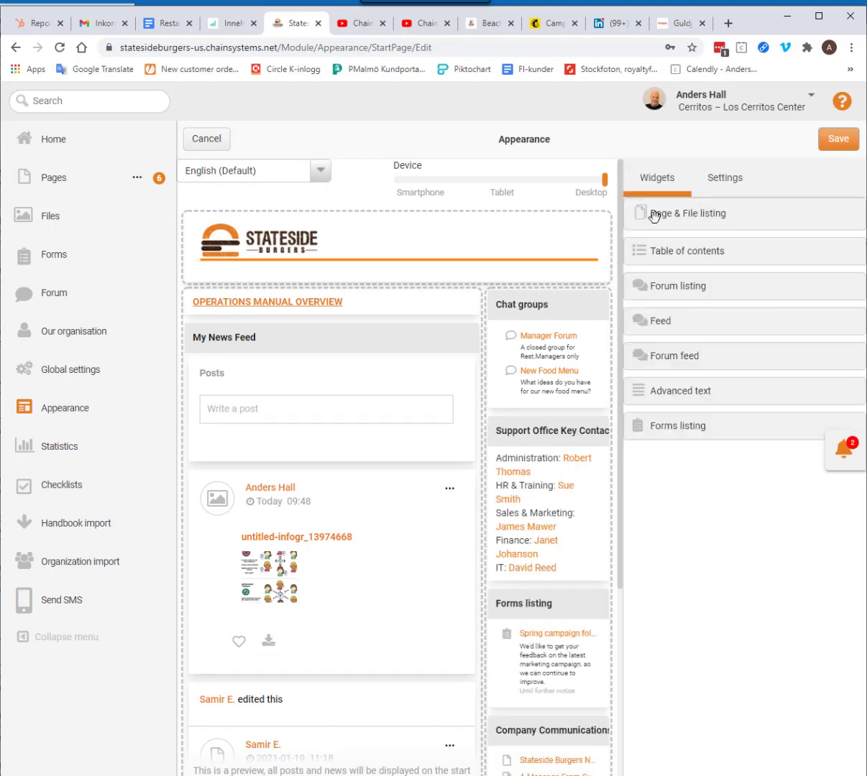
pyautogui.click(189, 142)
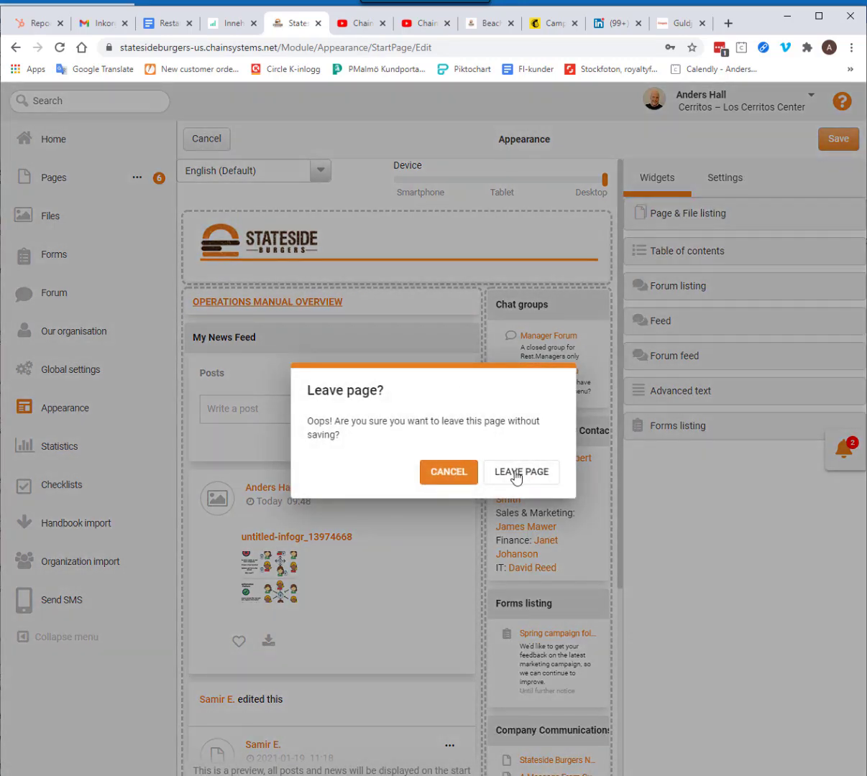
pyautogui.click(515, 476)
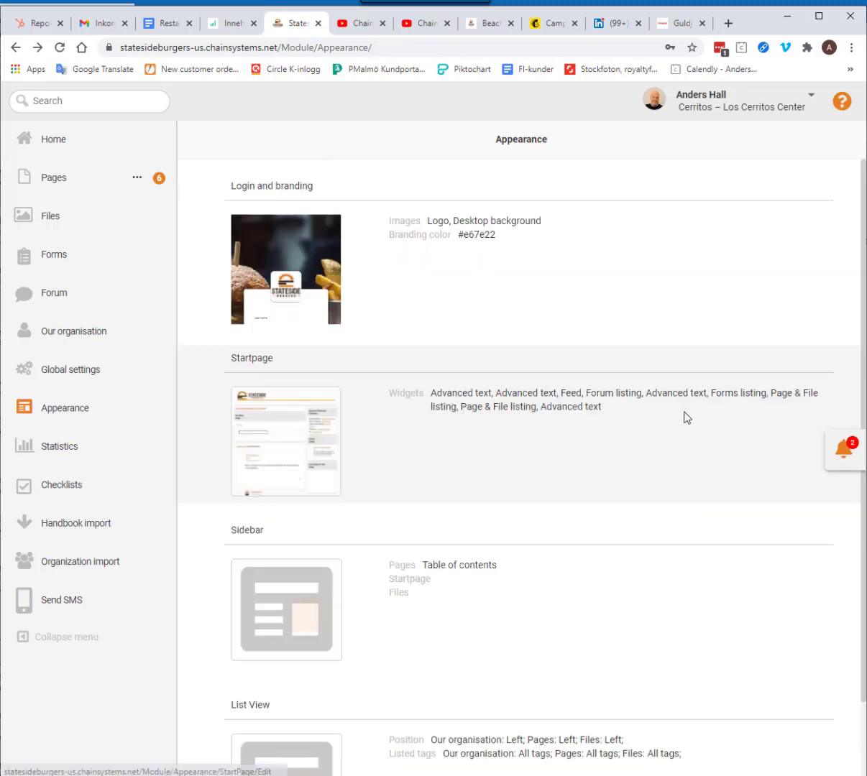
# Step: Edit the sidebar layout for Pages and add a Table of contents widget below the BRAND MANUAL table
pyautogui.scroll(-2, 424, 568)
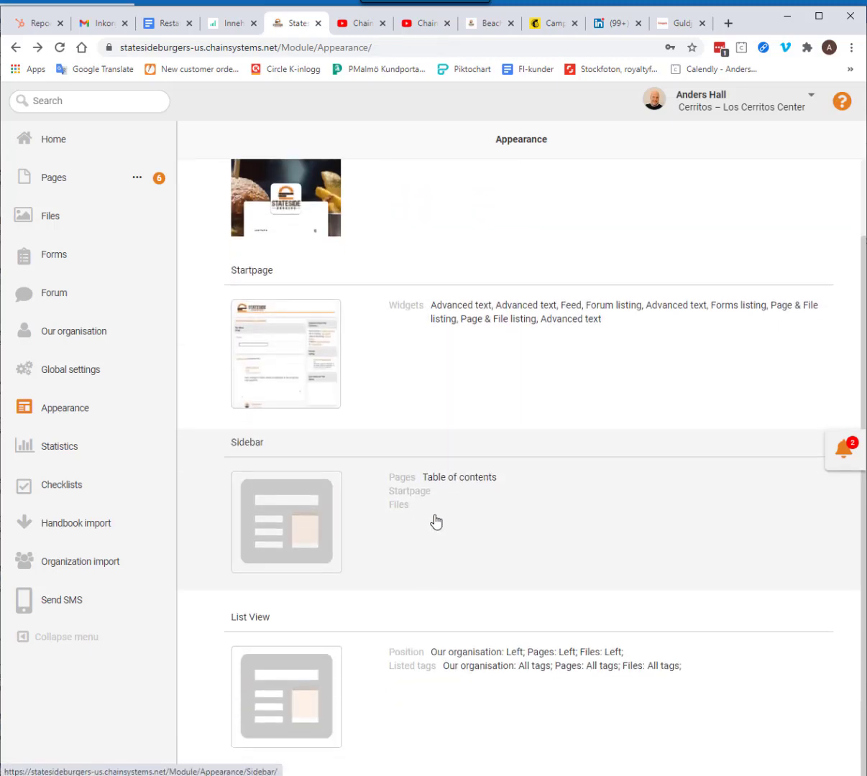
pyautogui.click(385, 520)
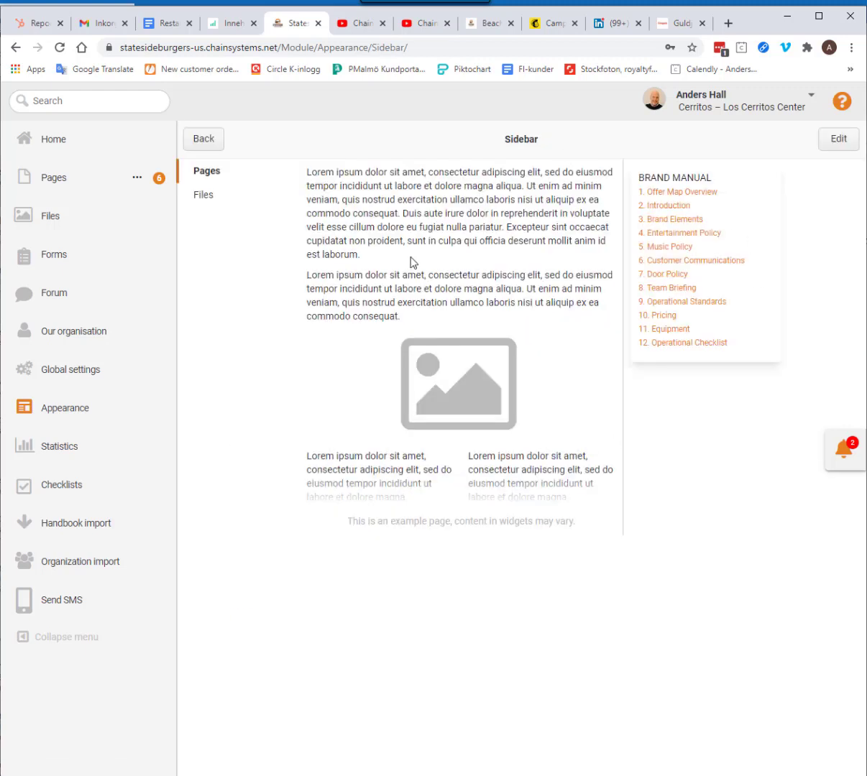
pyautogui.click(836, 139)
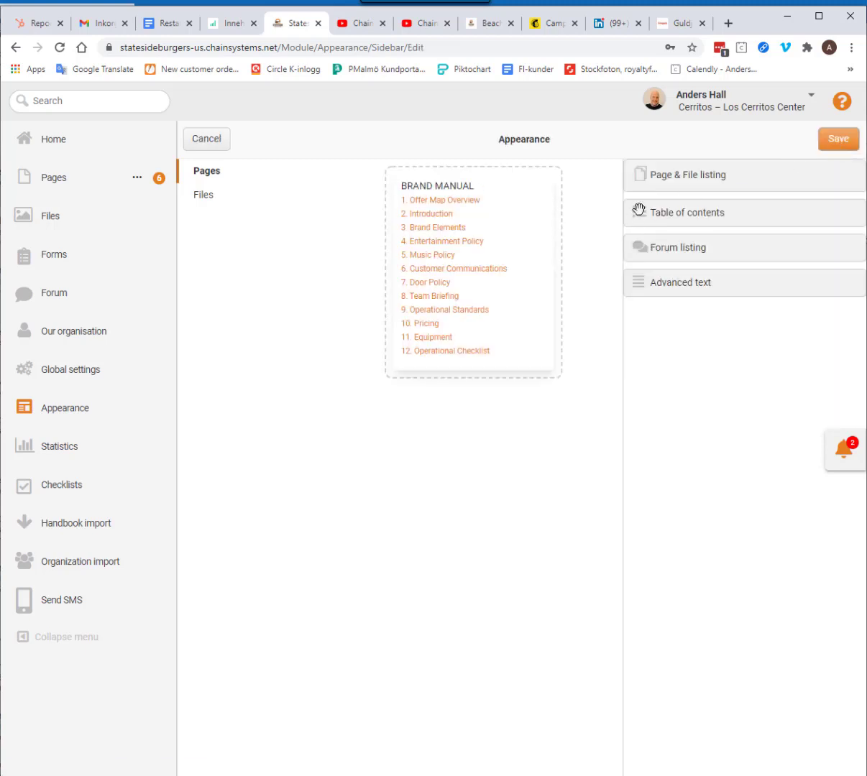
pyautogui.moveTo(690, 216); pyautogui.dragTo(461, 389)
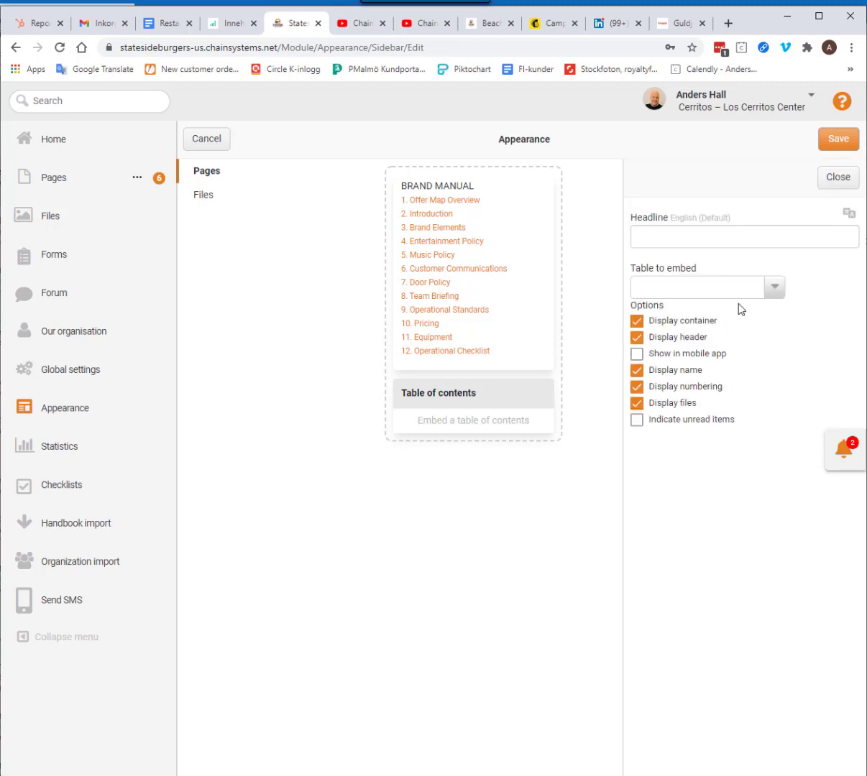
# Step: Embed "Test parent tag" in the new sidebar widget and save the sidebar layout
pyautogui.click(701, 287)
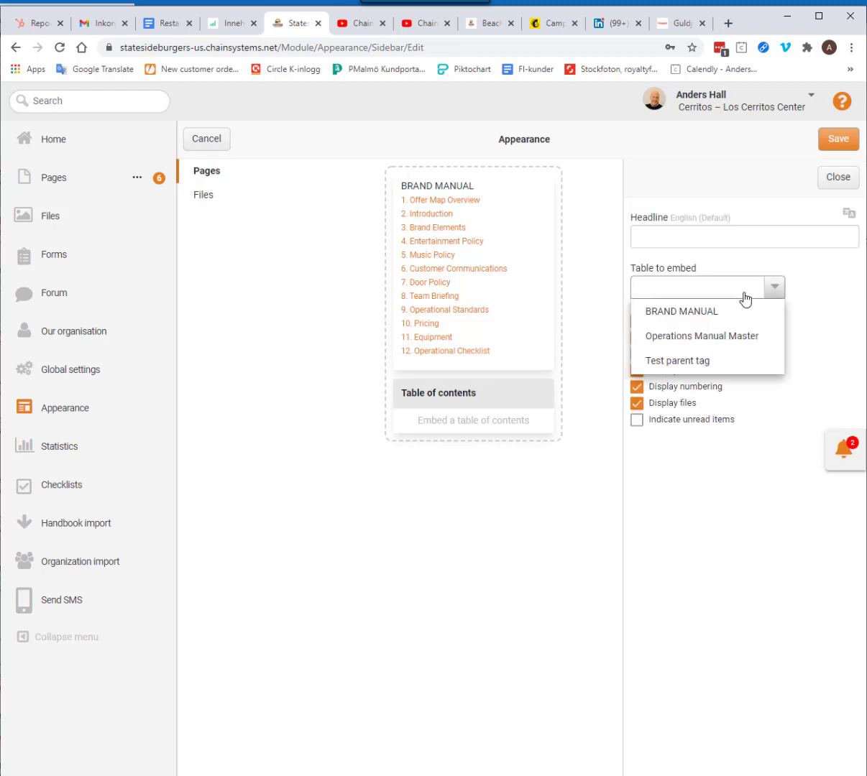
pyautogui.click(694, 362)
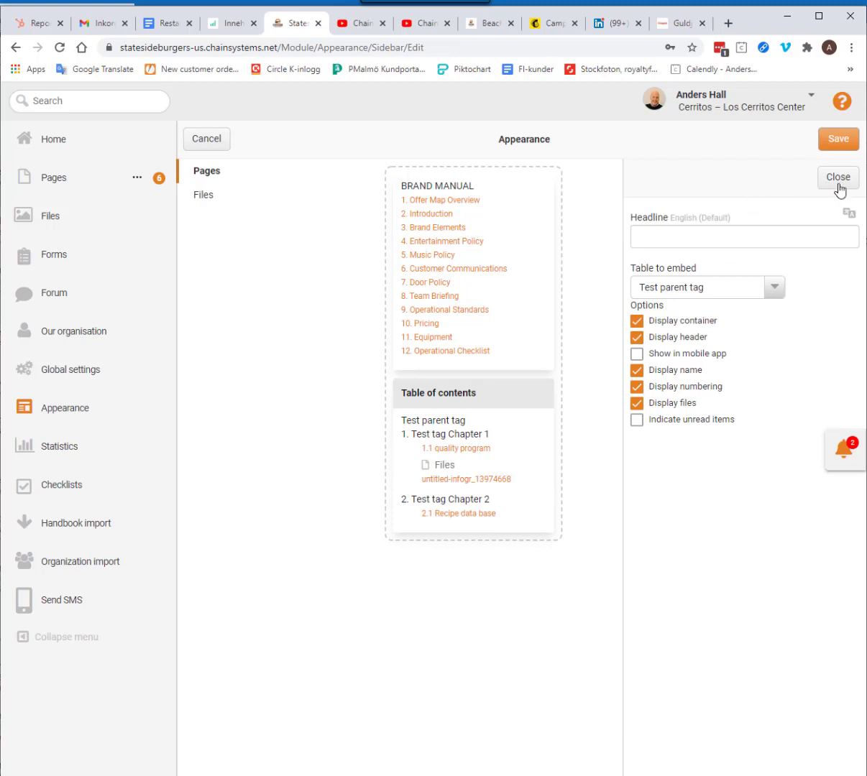
pyautogui.click(837, 181)
pyautogui.click(837, 147)
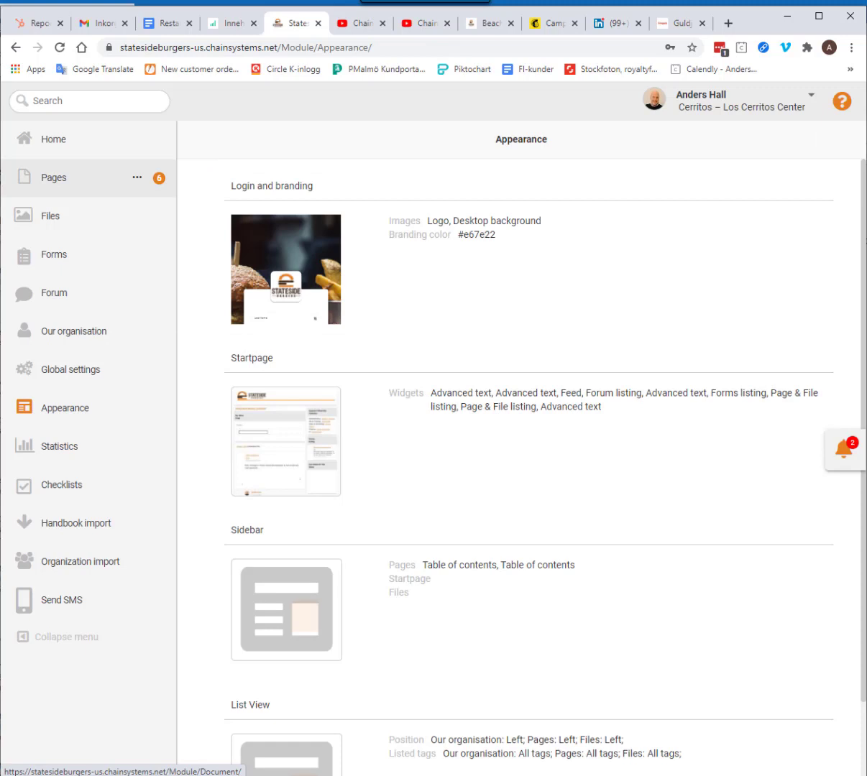
# Step: Open the Operations Manual Table of Contents page and follow its sidebar links to Recipe data base and Team Briefing
pyautogui.click(44, 186)
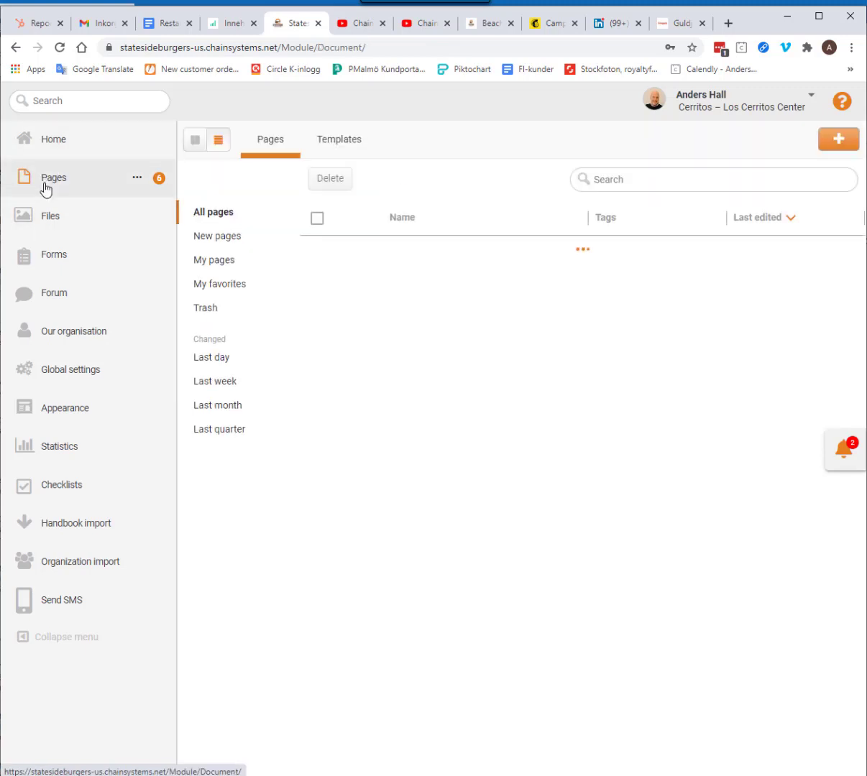
pyautogui.click(418, 325)
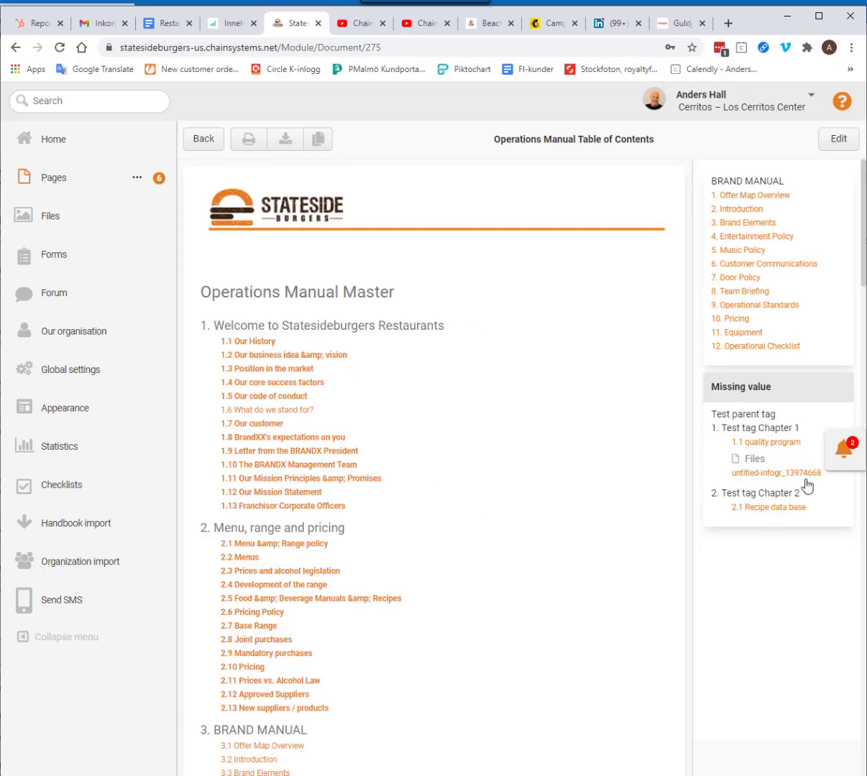
pyautogui.click(767, 508)
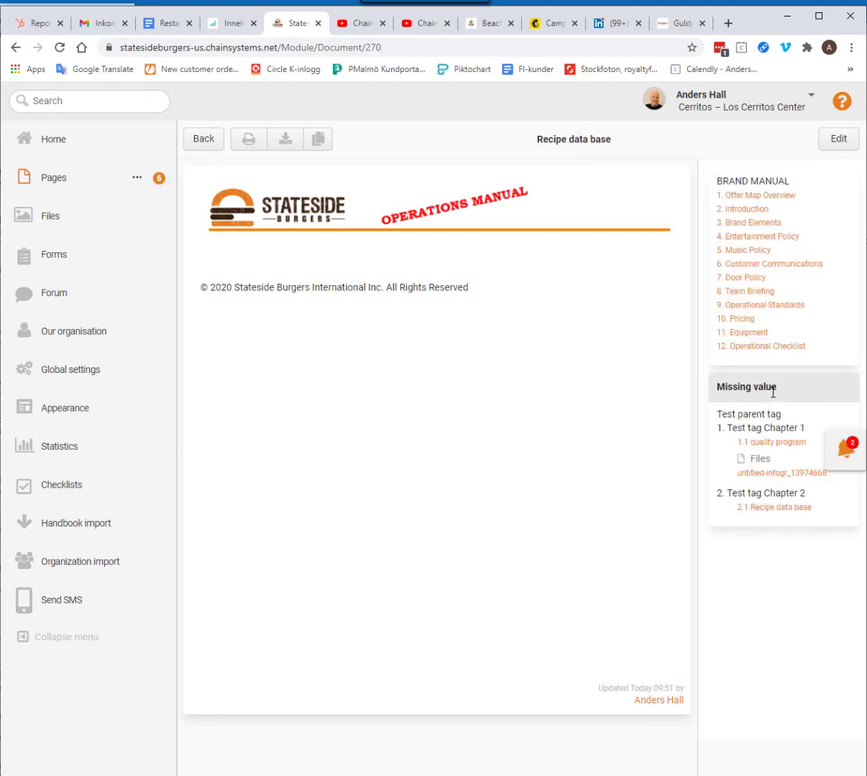
pyautogui.click(751, 291)
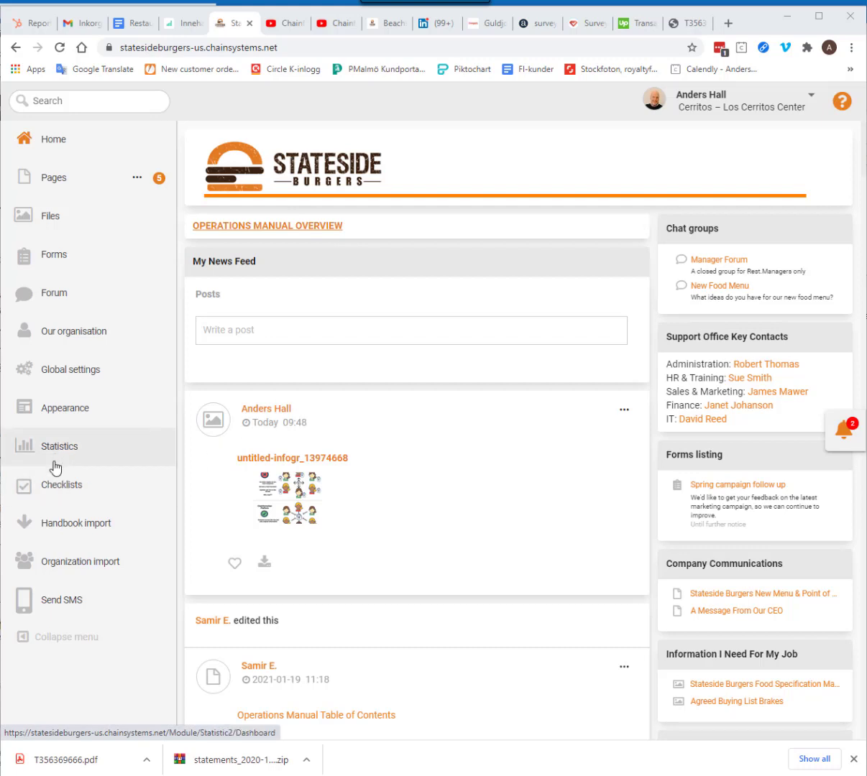
# Step: Edit the start page's Advanced text widget above My News Feed and delete its OPERATIONS MANUAL OVERVIEW link
pyautogui.click(54, 421)
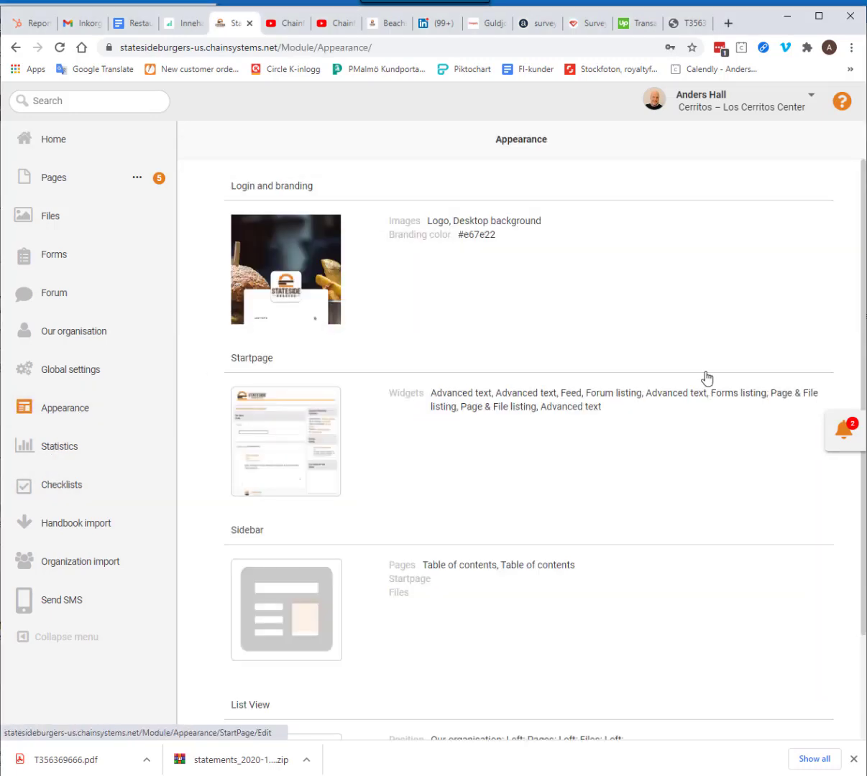
pyautogui.click(688, 473)
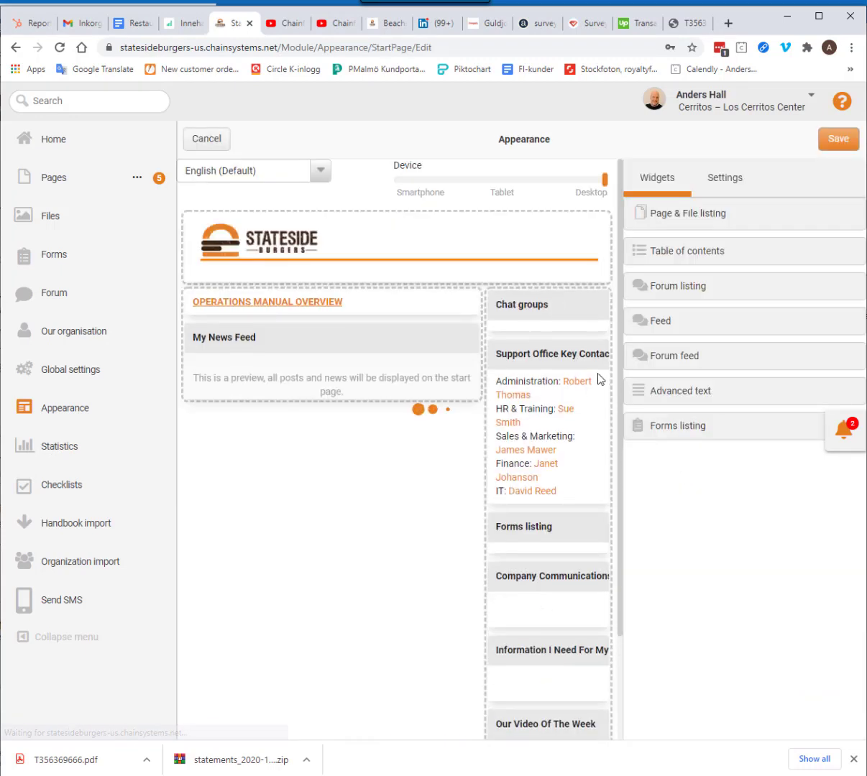
pyautogui.click(369, 309)
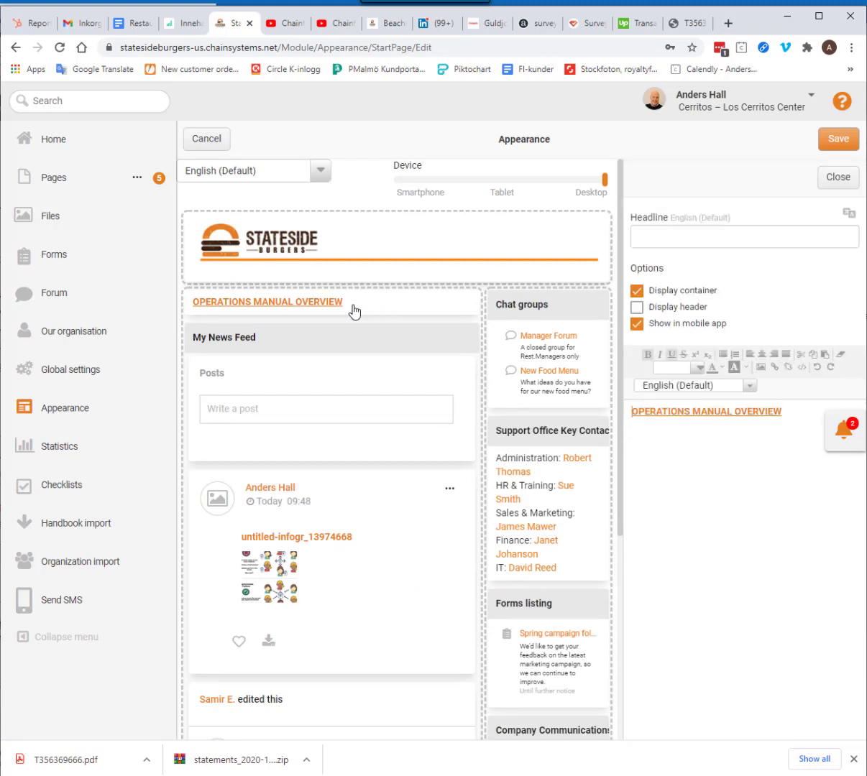
pyautogui.click(836, 177)
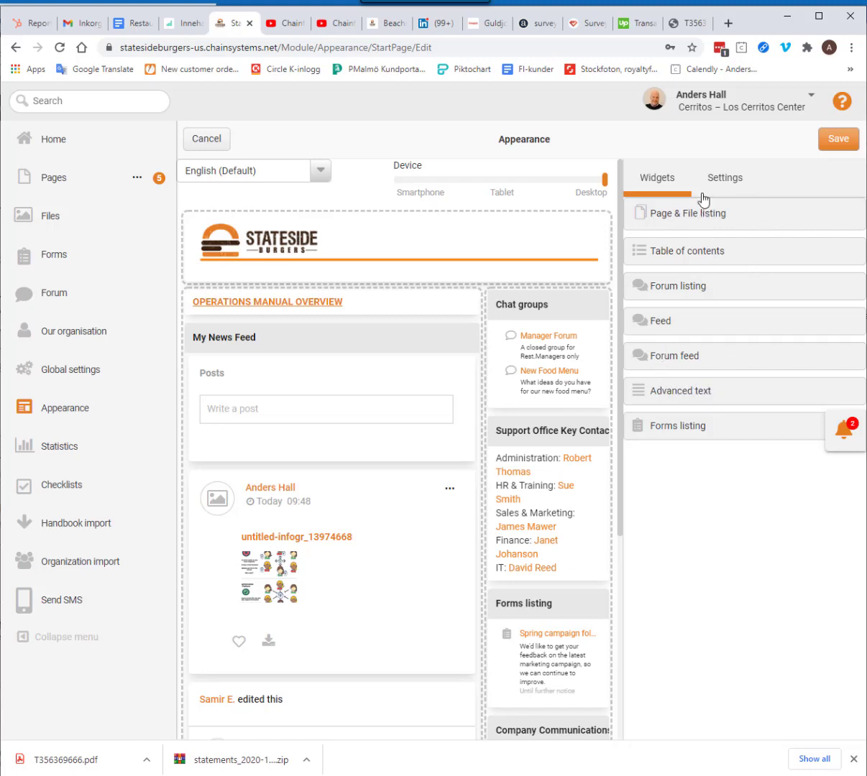
pyautogui.click(396, 308)
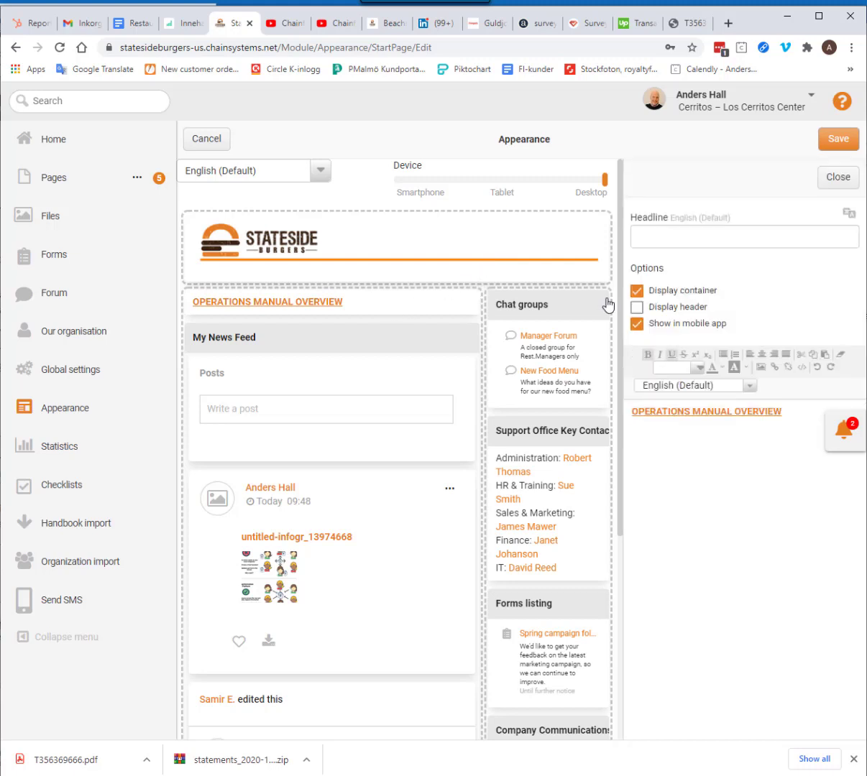
pyautogui.click(792, 414)
pyautogui.moveTo(783, 412); pyautogui.dragTo(600, 392)
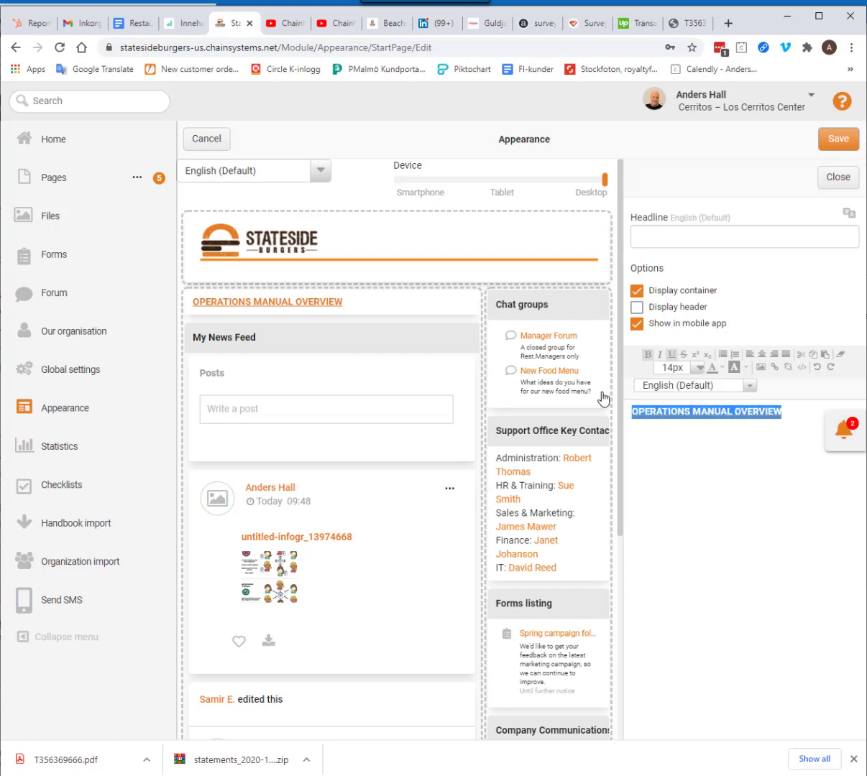
pyautogui.press('Delete')
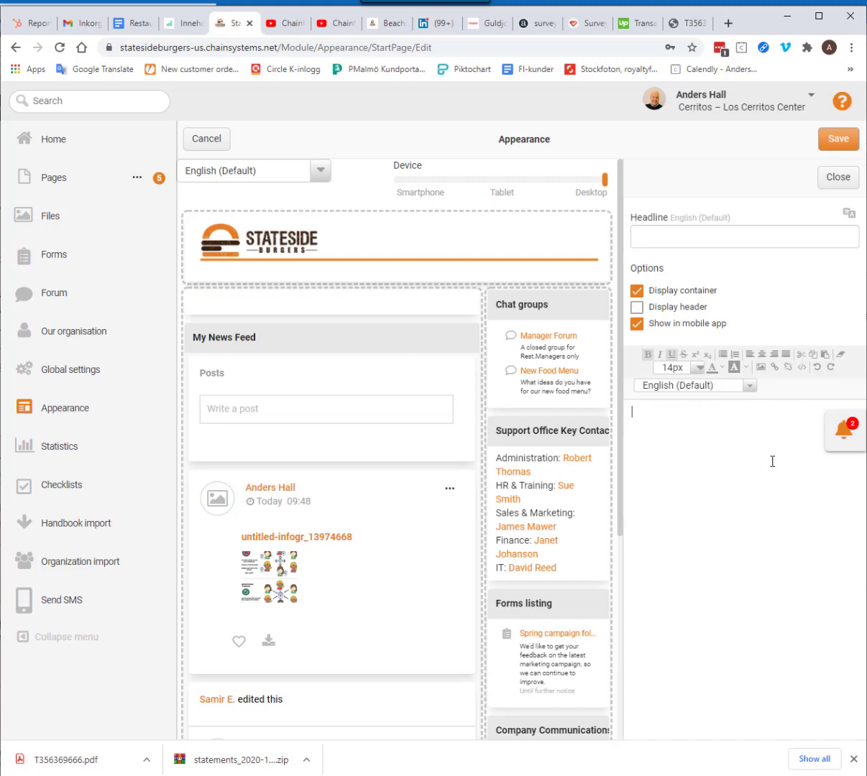
# Step: Insert a link to the page "Operations Manual Table of Contents" in the text widget, with the link text "OPERATIONS MANUAL"
pyautogui.click(776, 367)
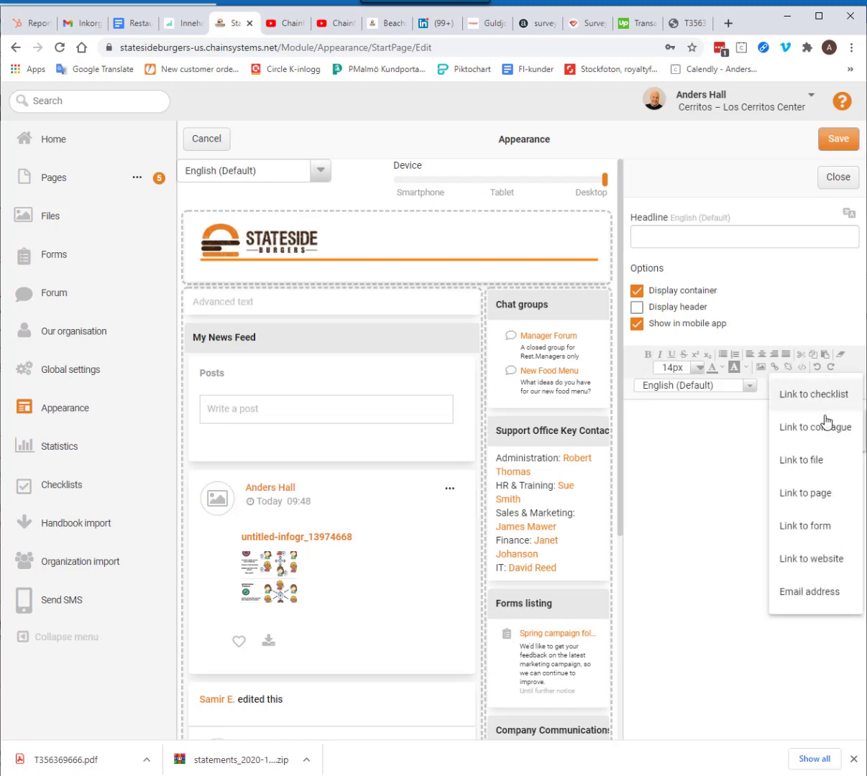
pyautogui.click(820, 495)
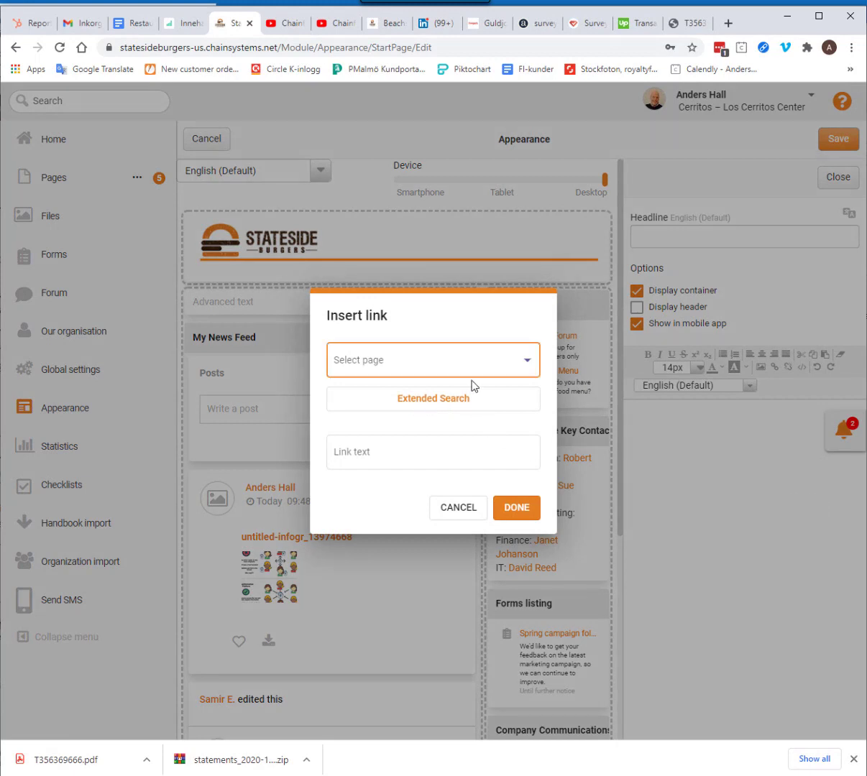
pyautogui.click(529, 367)
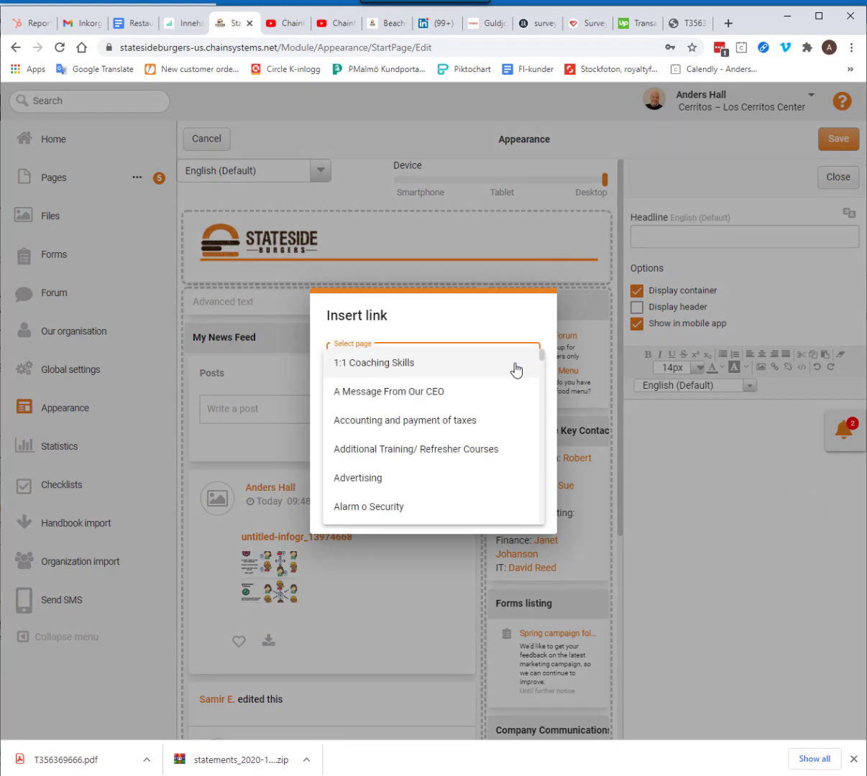
pyautogui.click(482, 344)
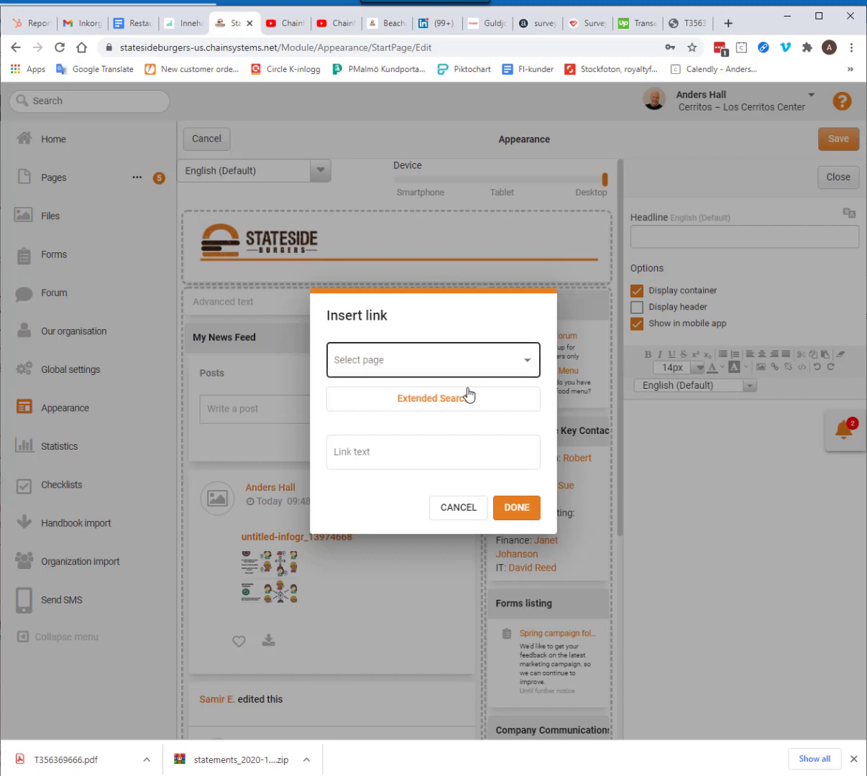
pyautogui.click(414, 403)
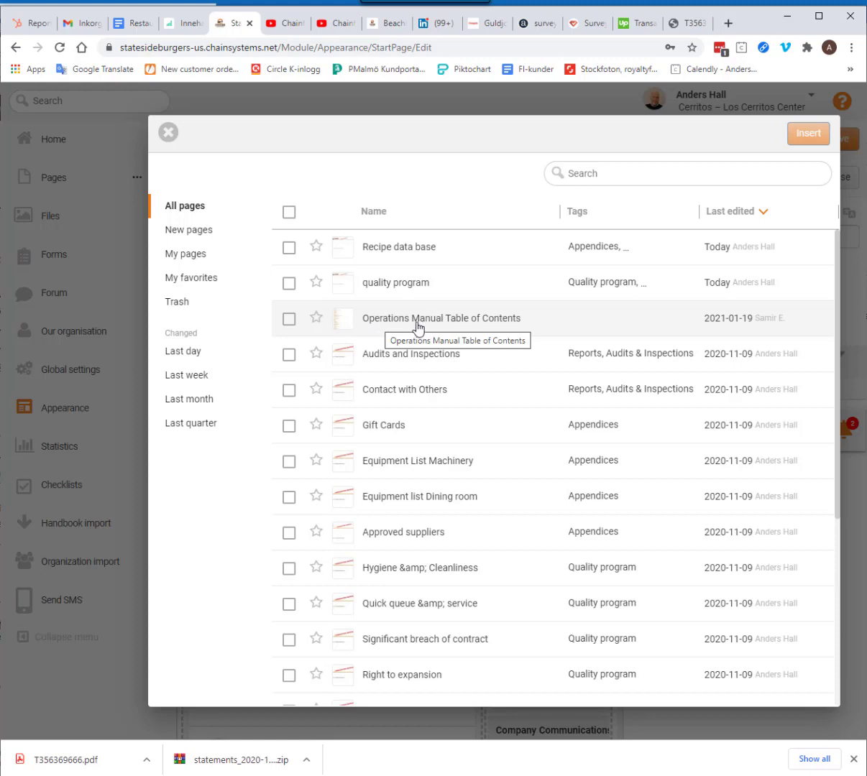
pyautogui.click(284, 322)
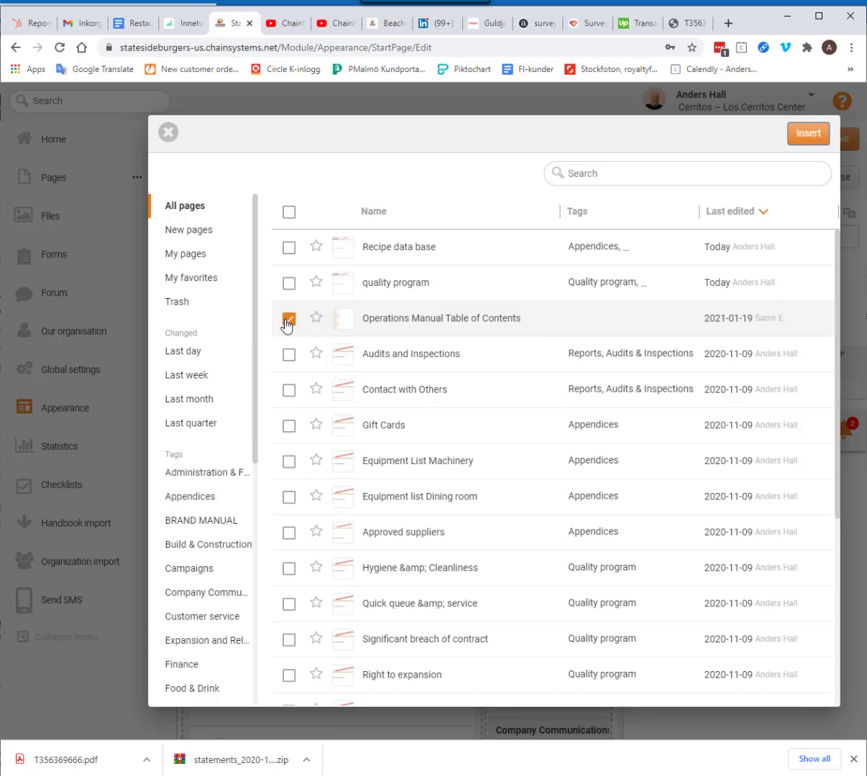
pyautogui.click(812, 135)
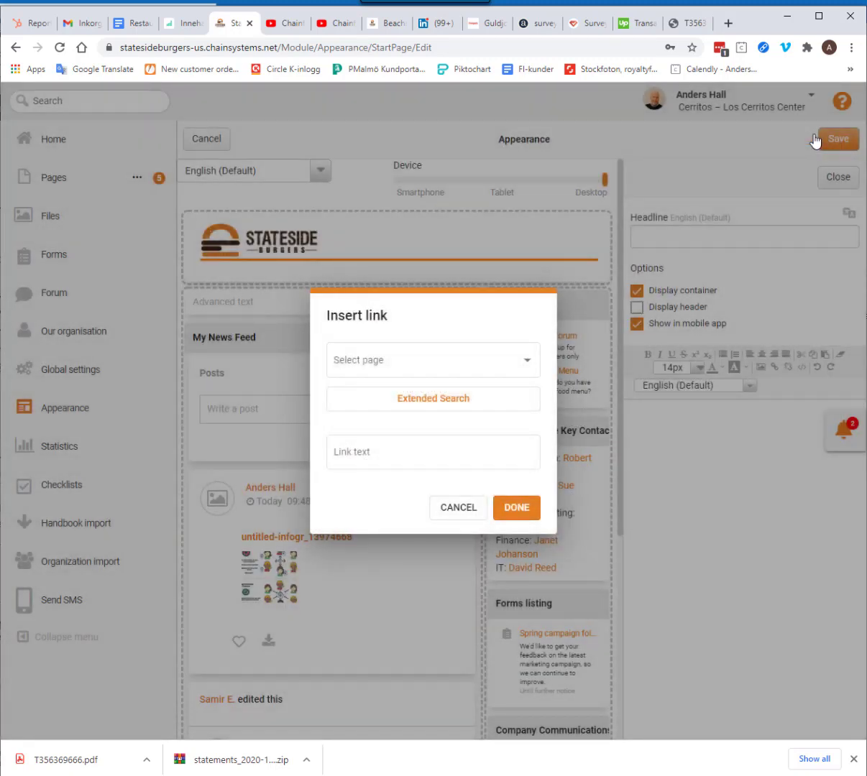
pyautogui.click(478, 454)
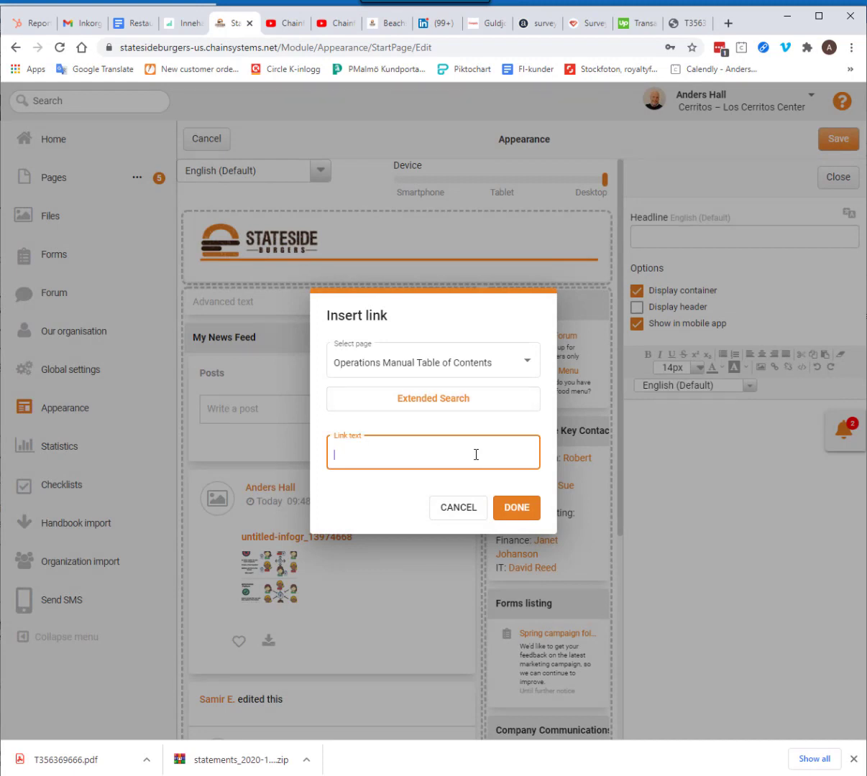
pyautogui.write('OPERATIONS MANUAL')
pyautogui.click(510, 509)
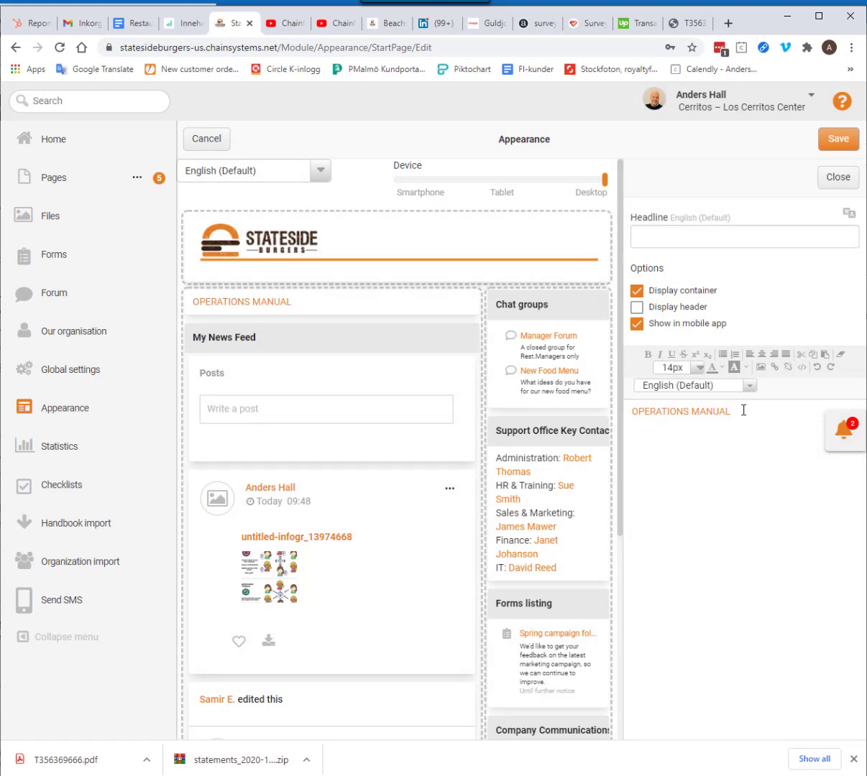
pyautogui.moveTo(735, 409); pyautogui.dragTo(630, 411)
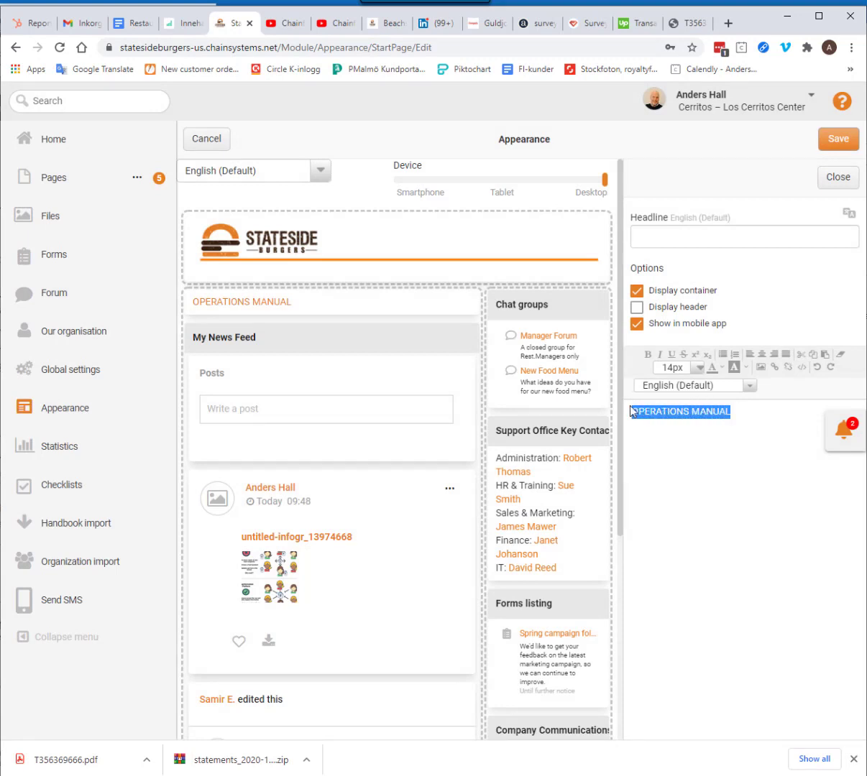
pyautogui.click(736, 413)
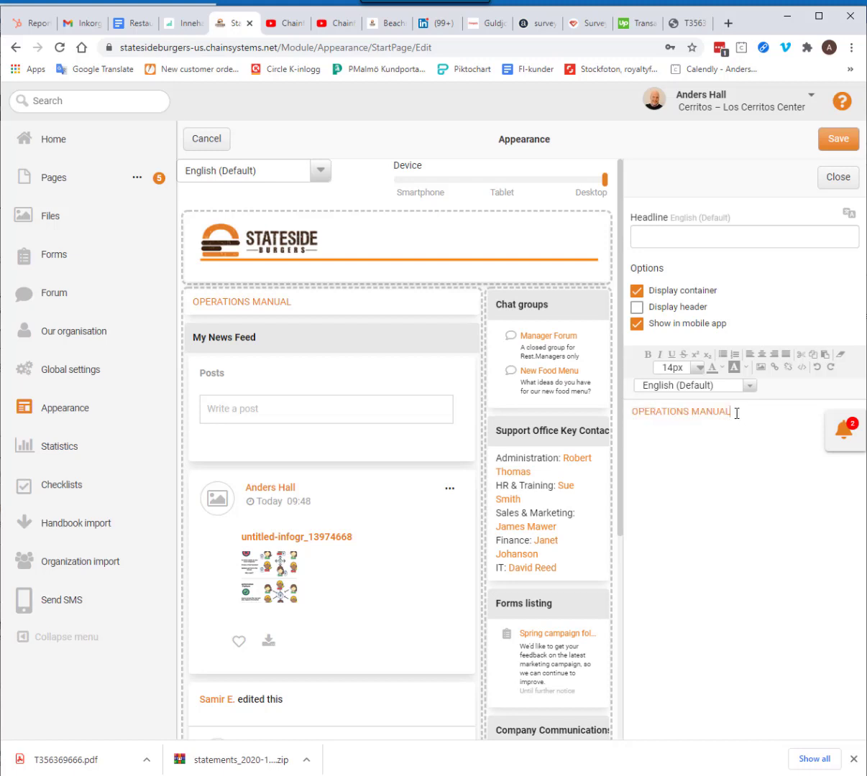
pyautogui.moveTo(736, 413); pyautogui.dragTo(631, 410)
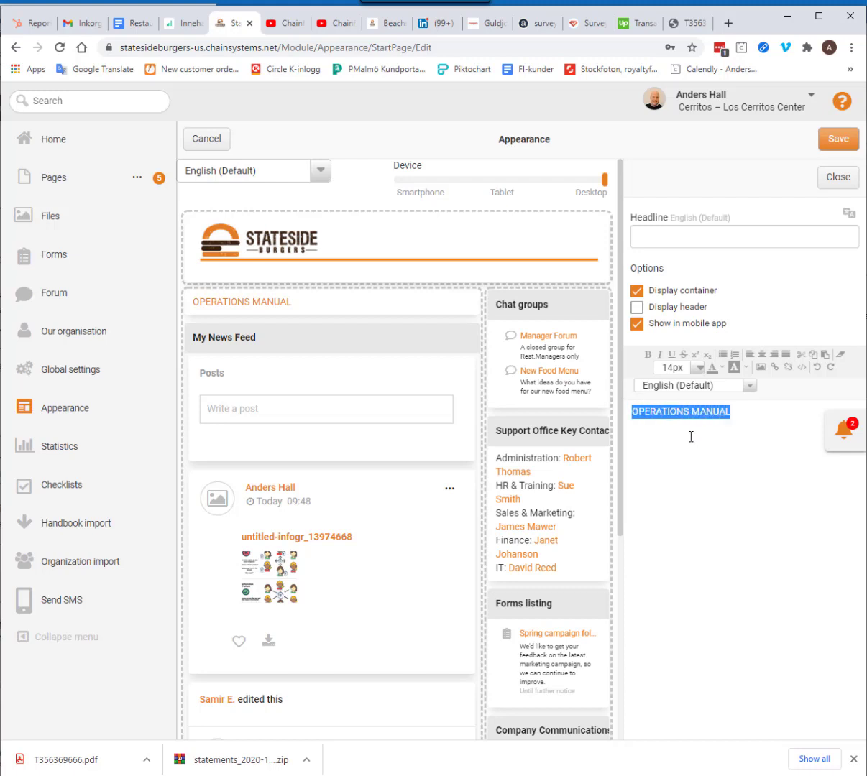
pyautogui.click(742, 418)
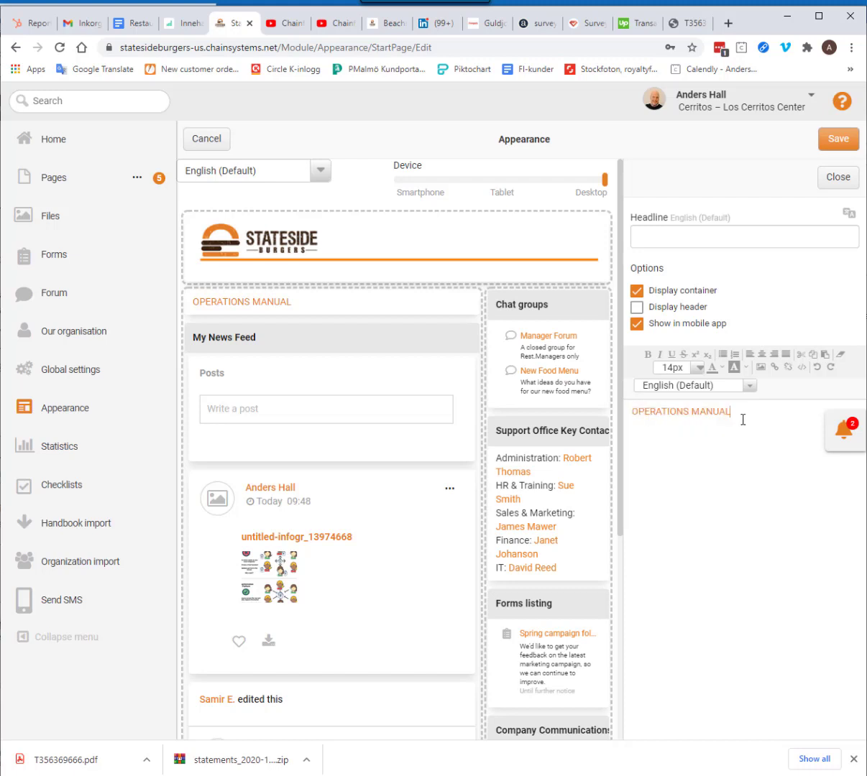